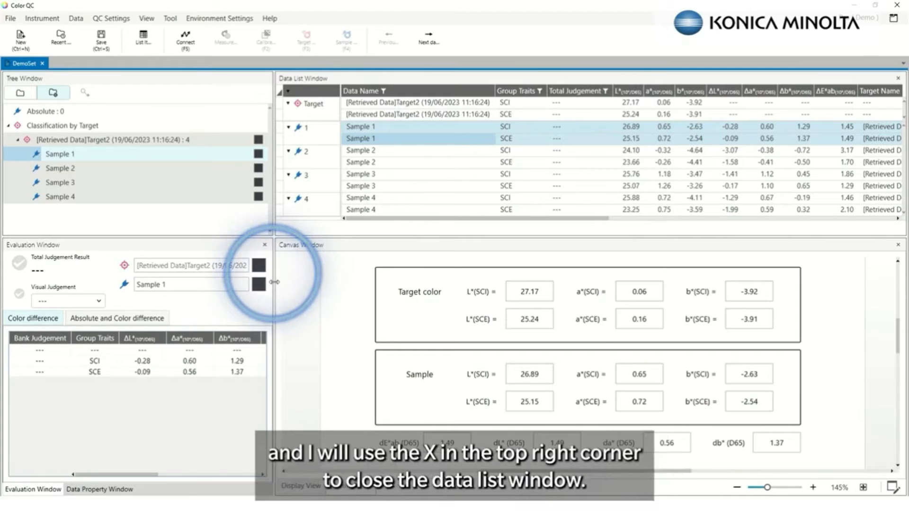
Drag the splitter leftward to narrow the tree and evaluation panes, widening Data List and Canvas
drag(275, 282, 187, 282)
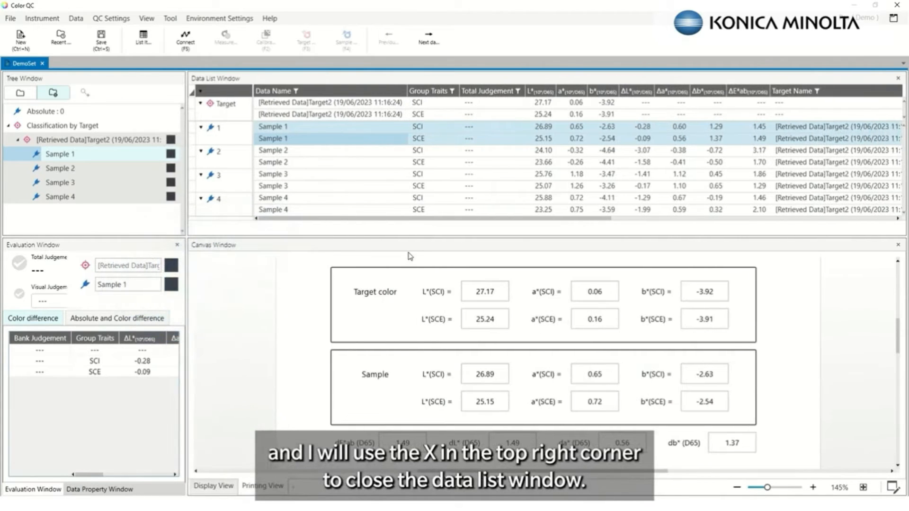
Shrink and close the Data List window, then restore it from the document window choices
drag(406, 238, 396, 139)
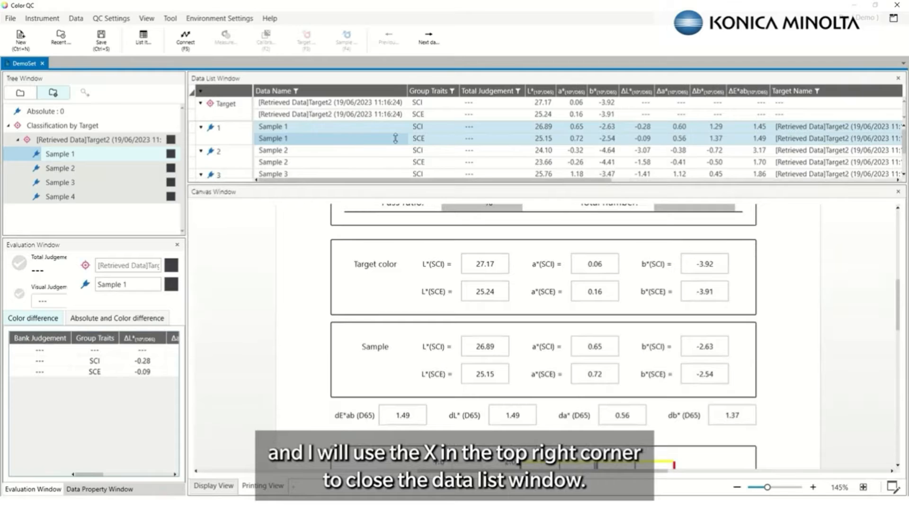
click(898, 78)
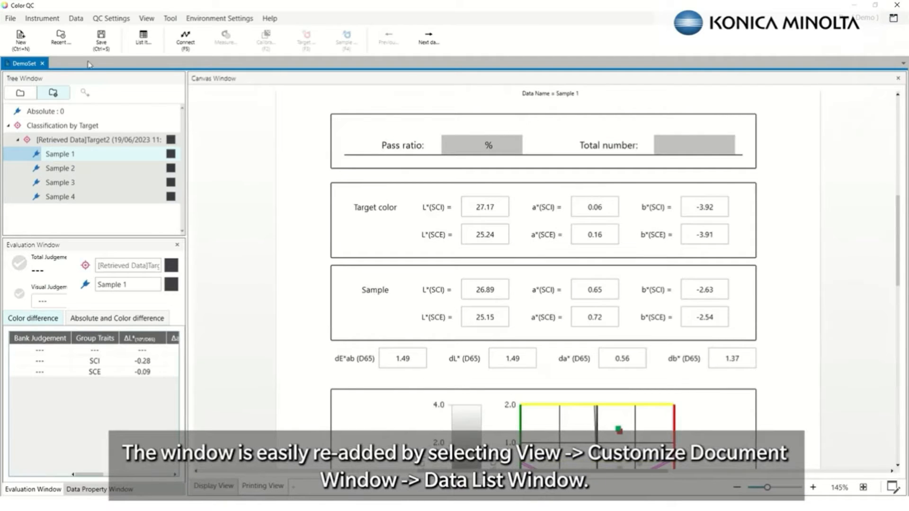
click(146, 18)
click(213, 32)
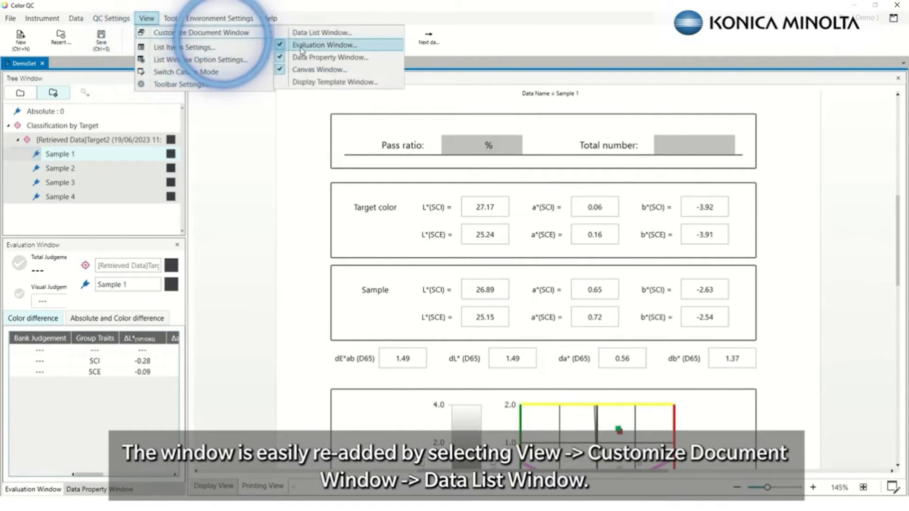
click(322, 32)
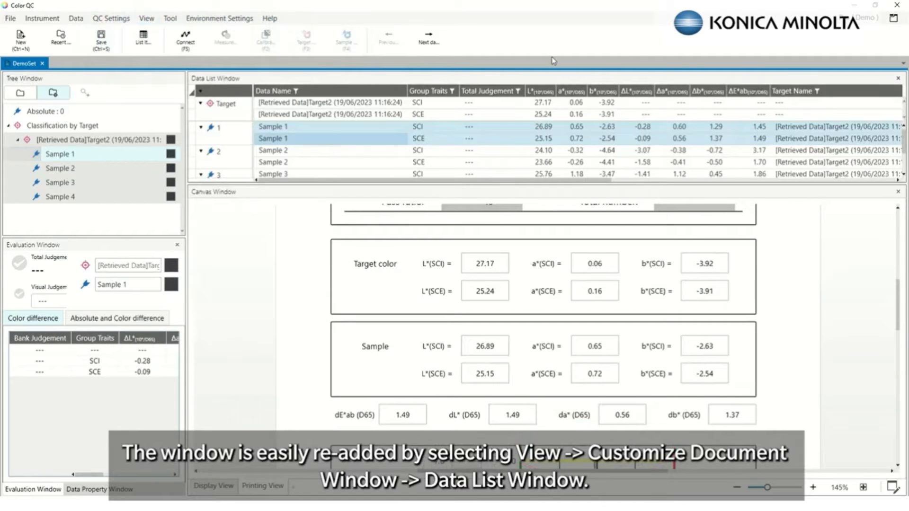
Close the Data List again, switch the canvas to editing mode, and add blank page View_3
click(898, 79)
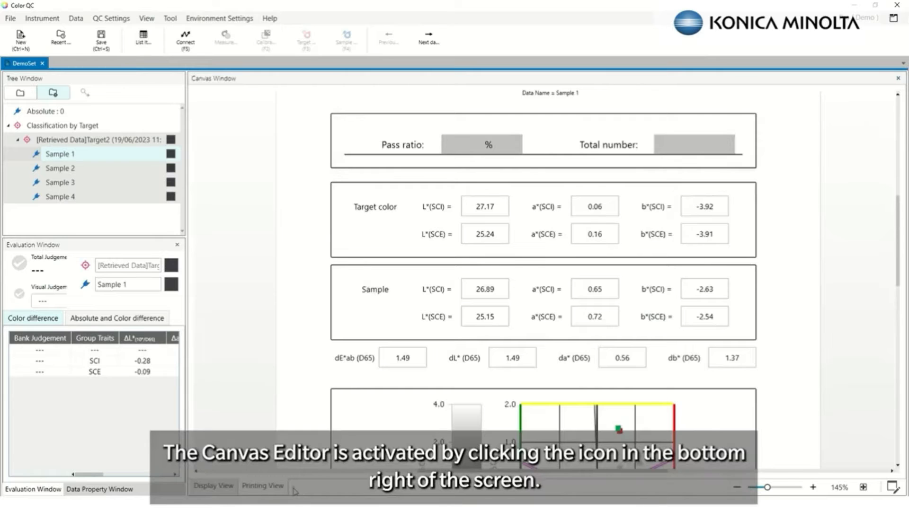
click(893, 487)
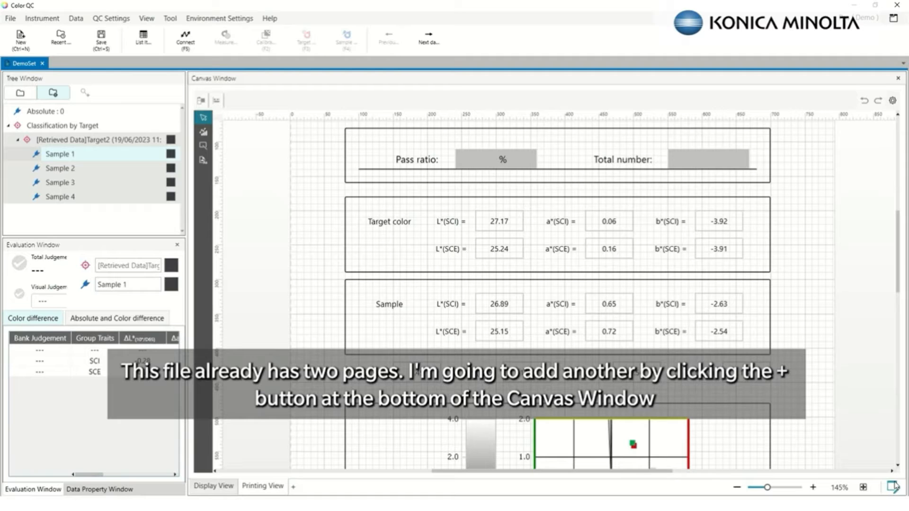
click(292, 489)
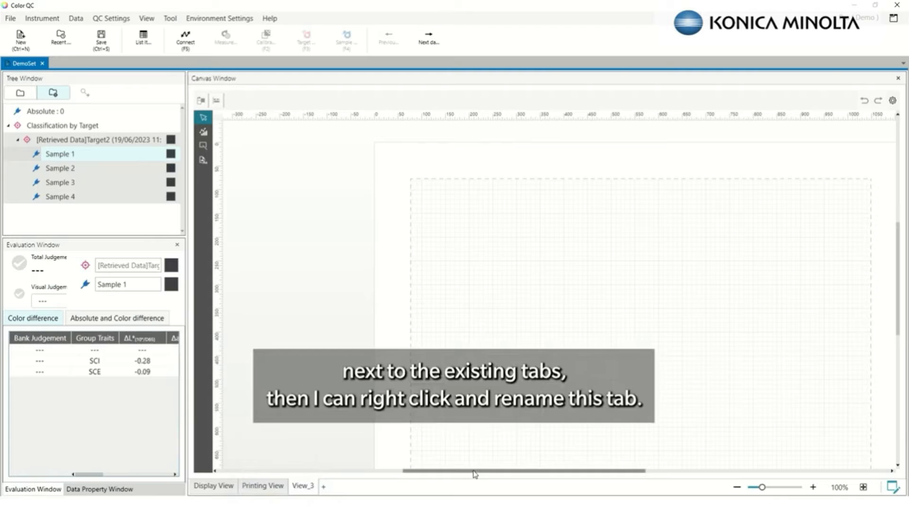
Rename the View_3 page to 'Demo Canvas' and zoom the canvas out
right_click(307, 489)
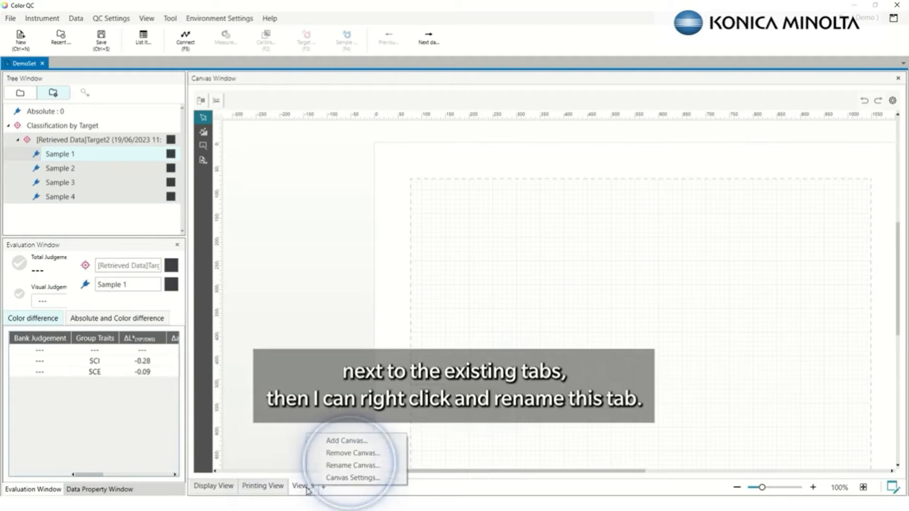
click(346, 465)
text(Demo Canvas)
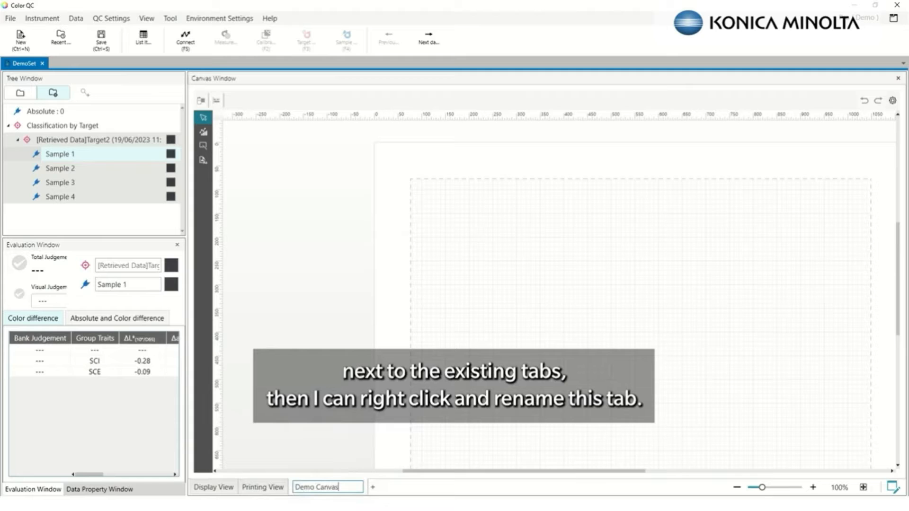
click(476, 347)
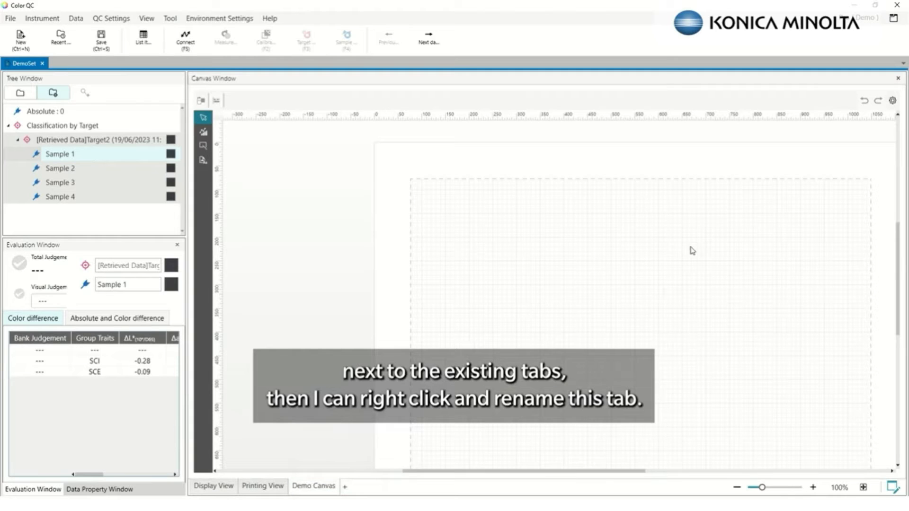
scroll(609, 471, down, 2)
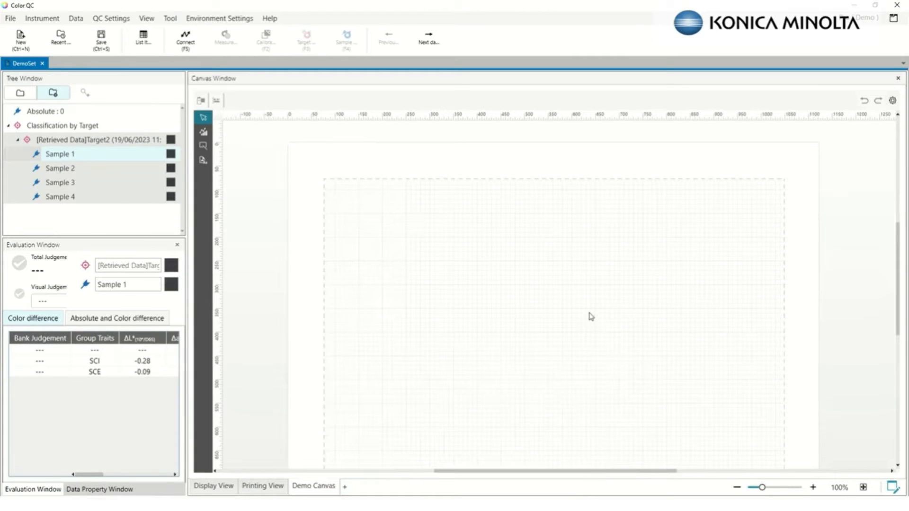
scroll(594, 305, down, 2)
scroll(594, 304, down, 1)
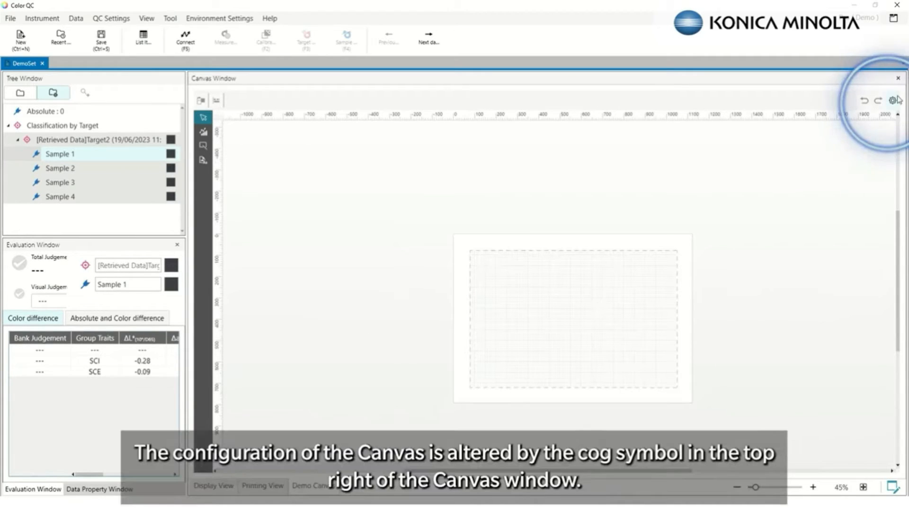
Set the Demo Canvas orientation to Vertical in Canvas Settings
click(893, 101)
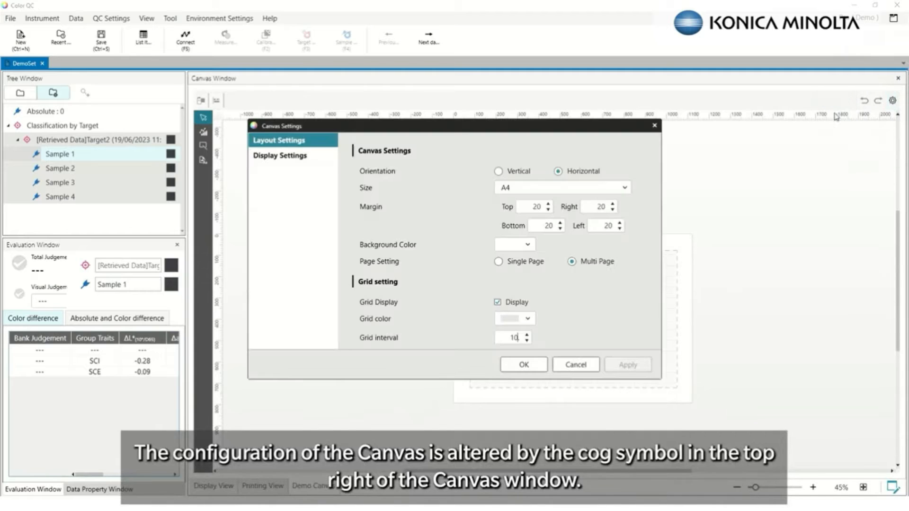
click(499, 170)
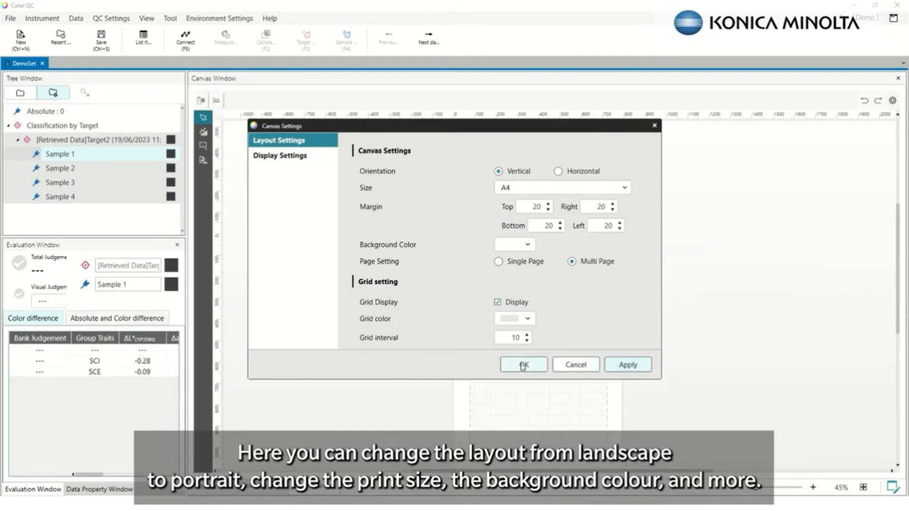
click(523, 365)
scroll(524, 306, up, 2)
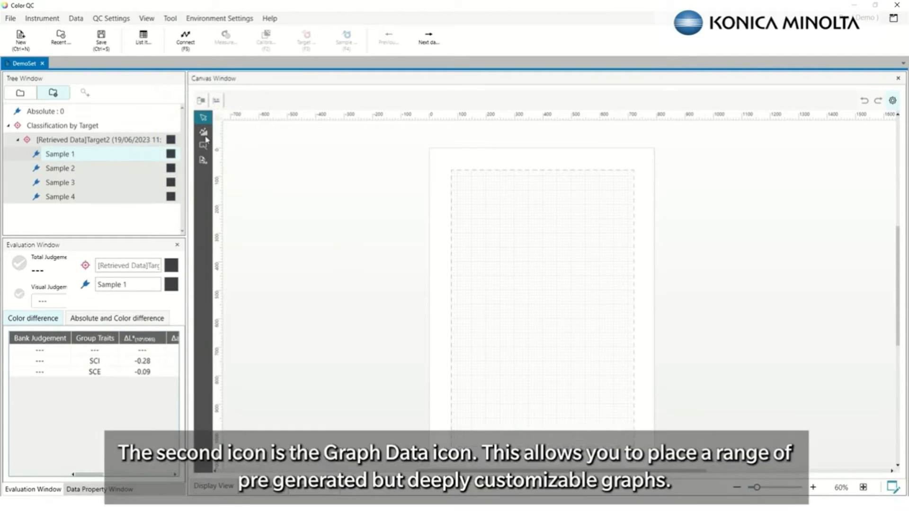
Browse the Graph Data, Drawing Tools and Data Items elements, then pick the Aa text tool
click(205, 135)
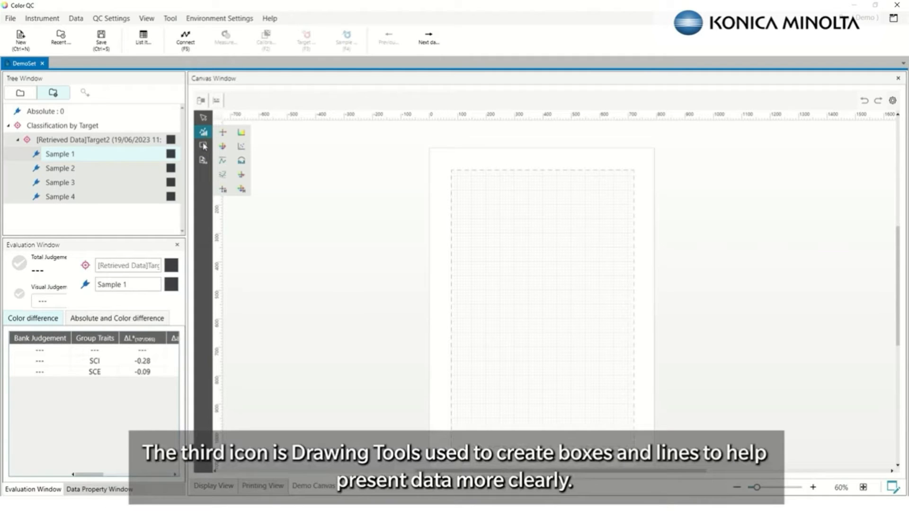
click(204, 146)
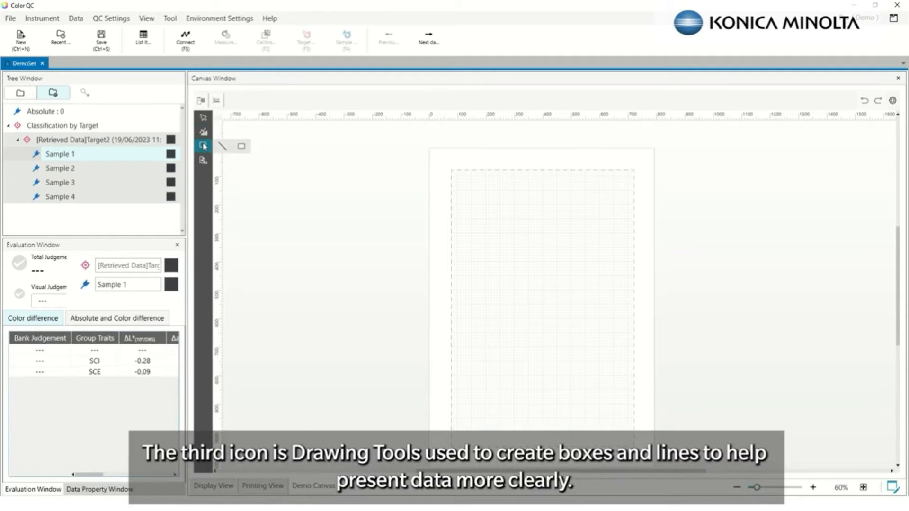
click(203, 161)
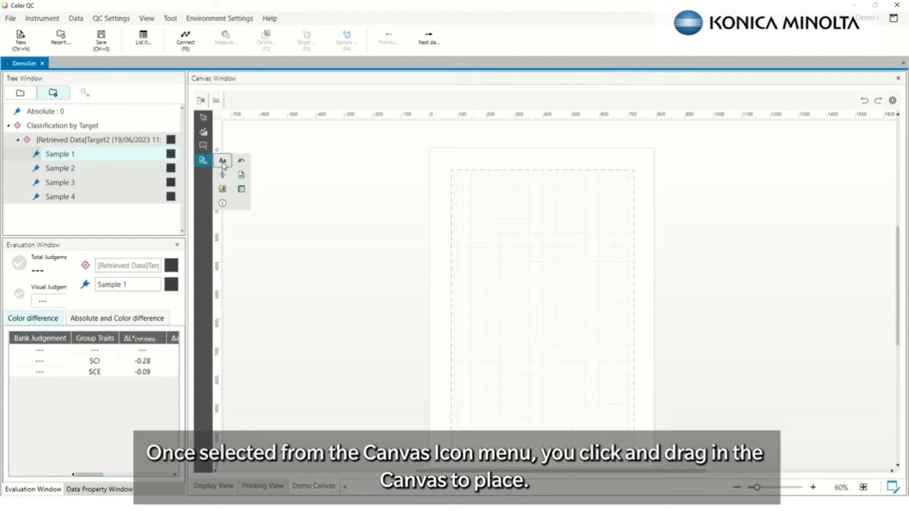
click(222, 162)
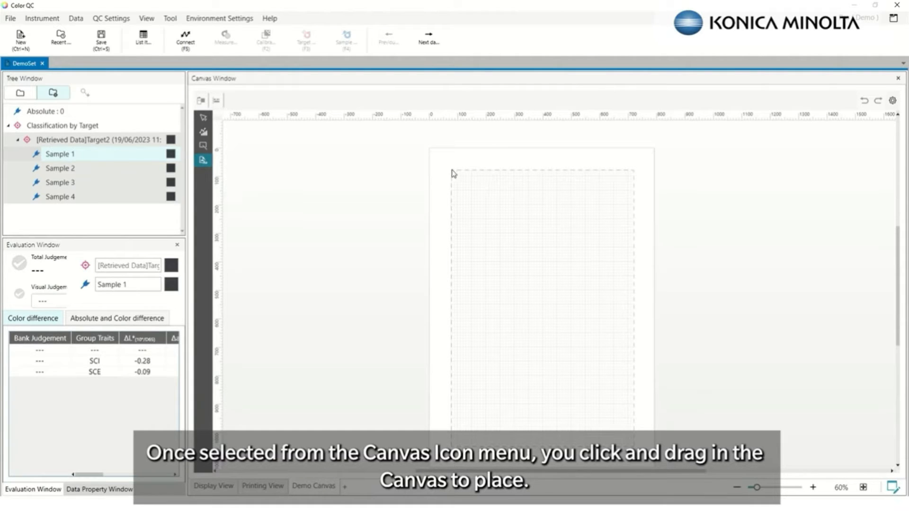
Draw a text box at the page's top left captioned 'Canvas Window Demo'
mouse_move(452, 172)
mouse_down()
mouse_move(547, 205)
mouse_move(552, 189)
mouse_up()
right_click(505, 179)
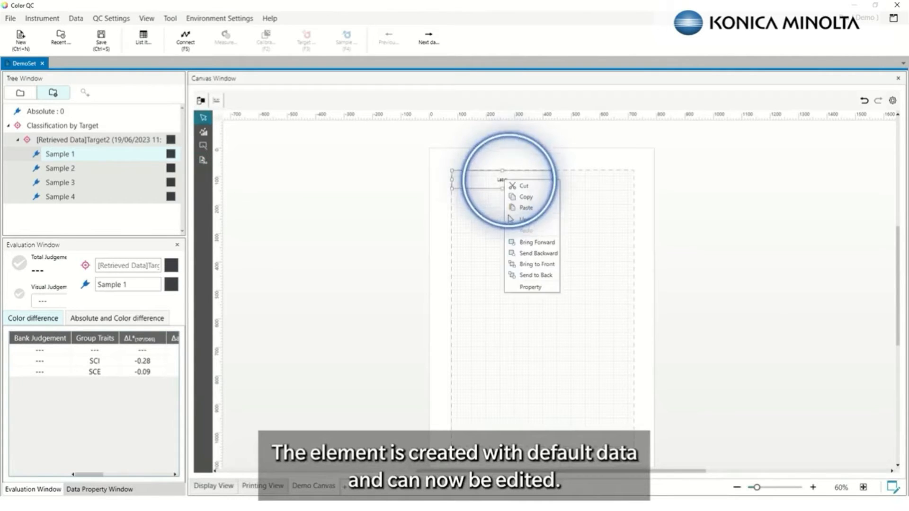
click(530, 288)
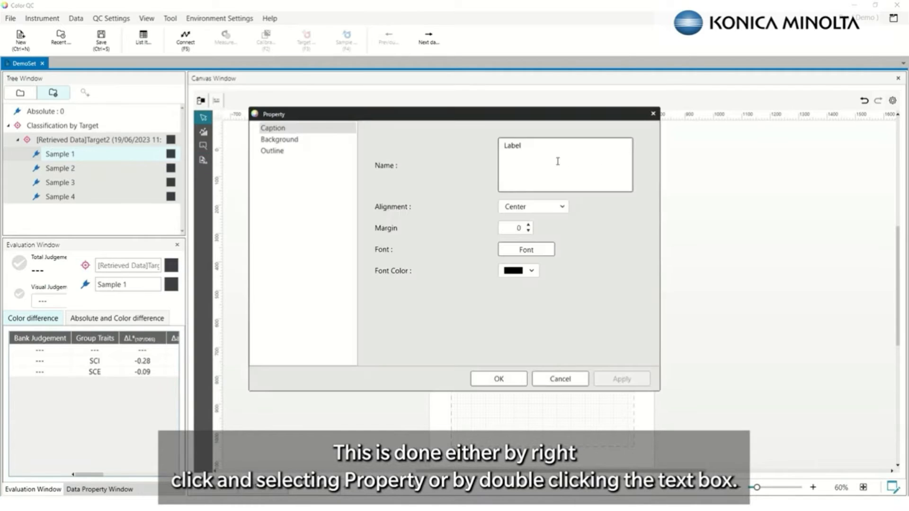
text(Canvas Window Demo)
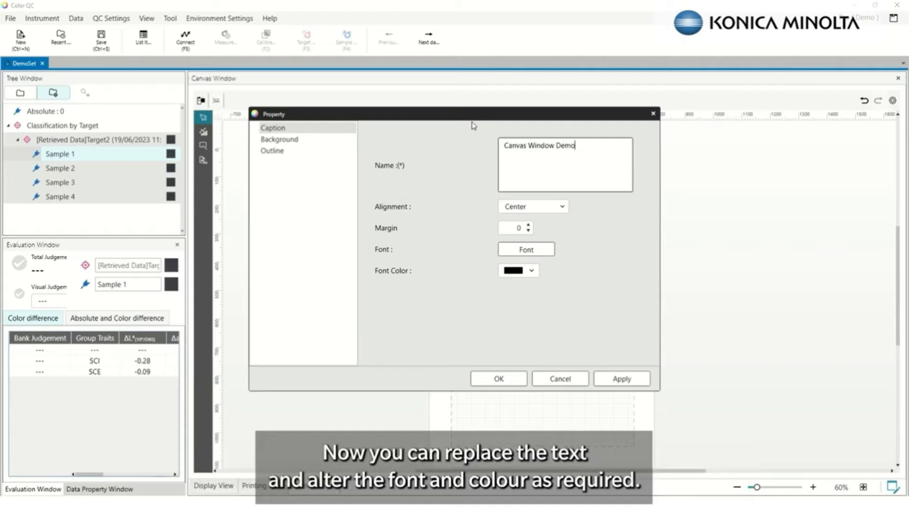
Style the caption red, bold, font size 26, and apply the properties
click(528, 272)
click(510, 352)
click(541, 251)
scroll(566, 250, down, 3)
click(546, 204)
click(440, 228)
click(496, 331)
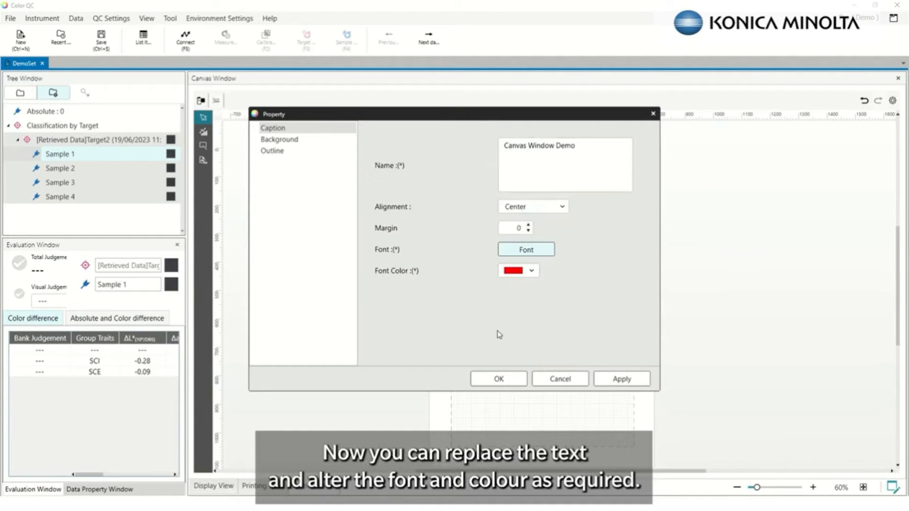
click(620, 378)
click(498, 379)
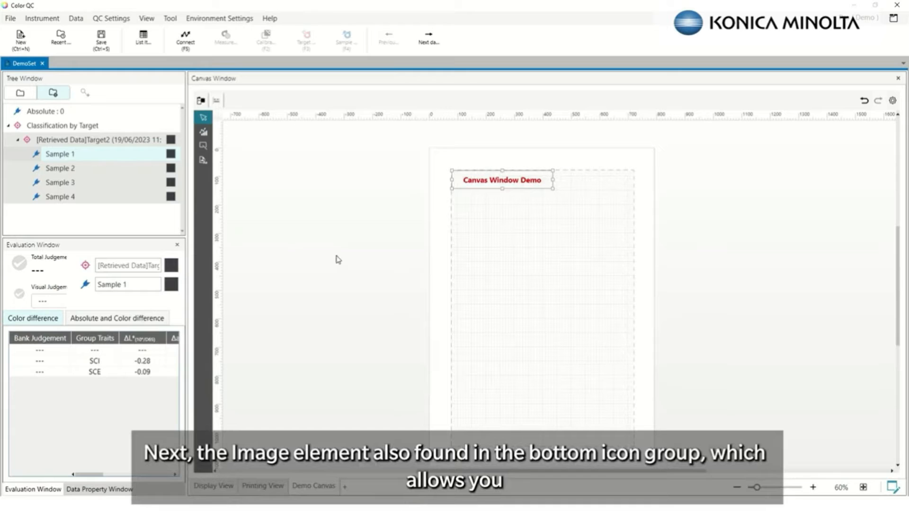
click(204, 161)
click(240, 176)
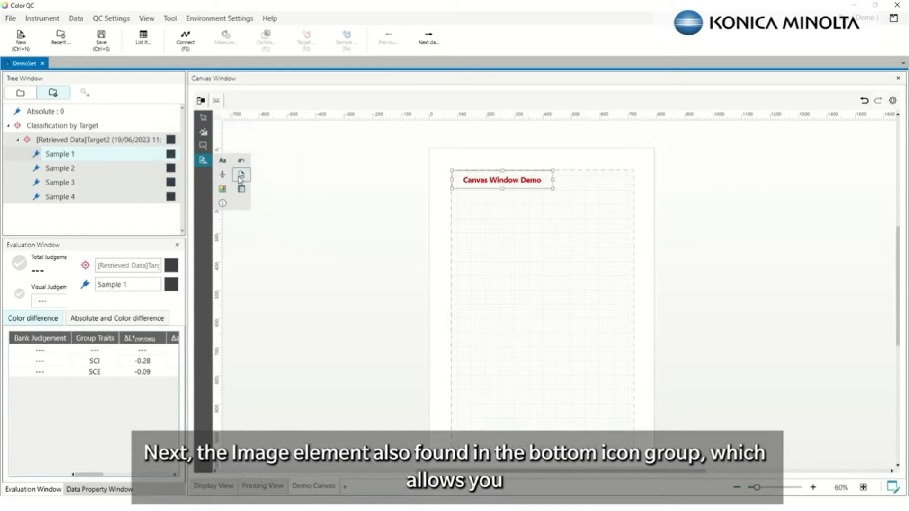
Draw an image box at the top right and load the Konica Minolta logo file into it
drag(578, 198, 636, 156)
right_click(617, 171)
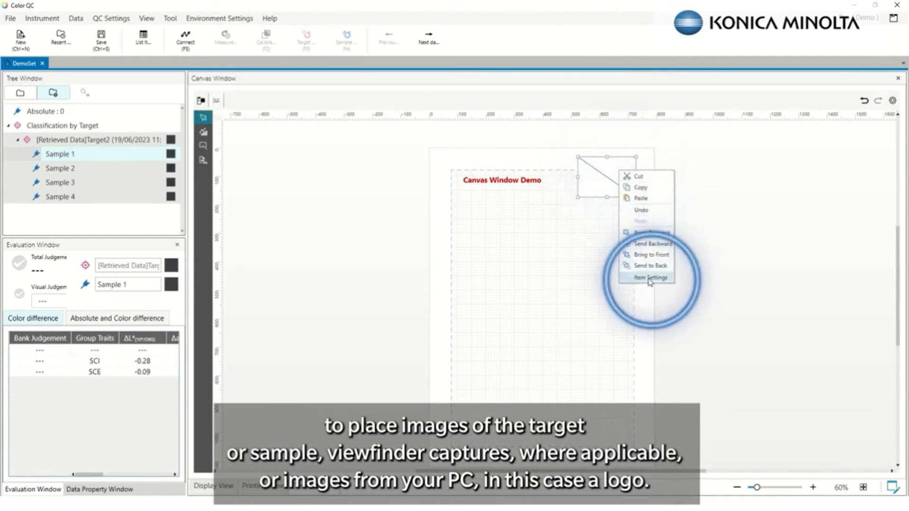
click(651, 277)
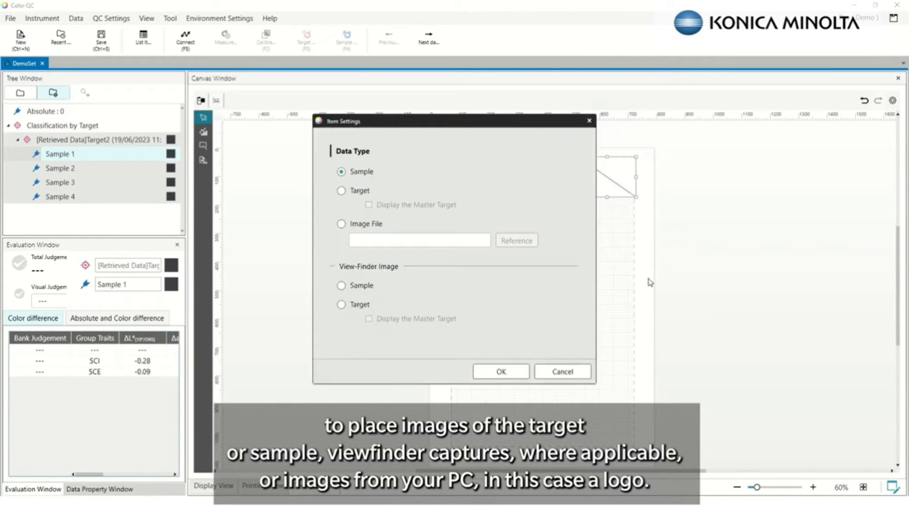
click(342, 225)
click(502, 241)
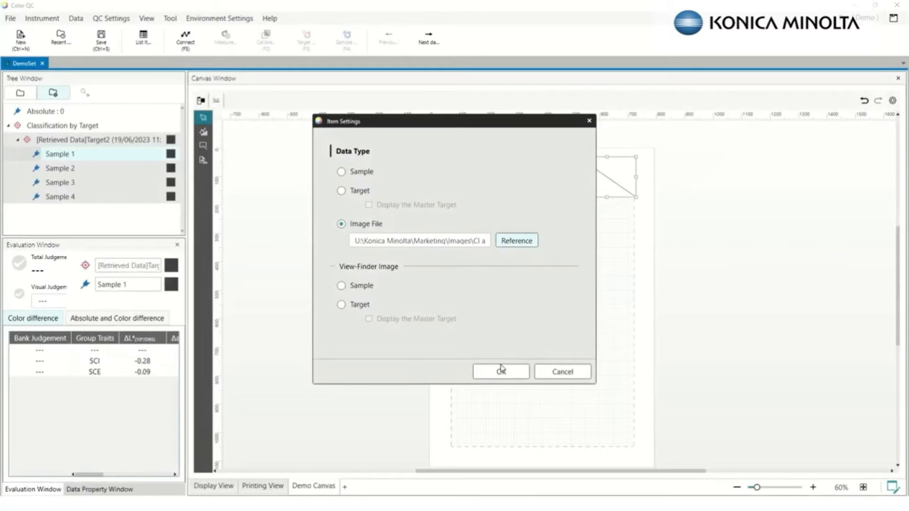
click(510, 375)
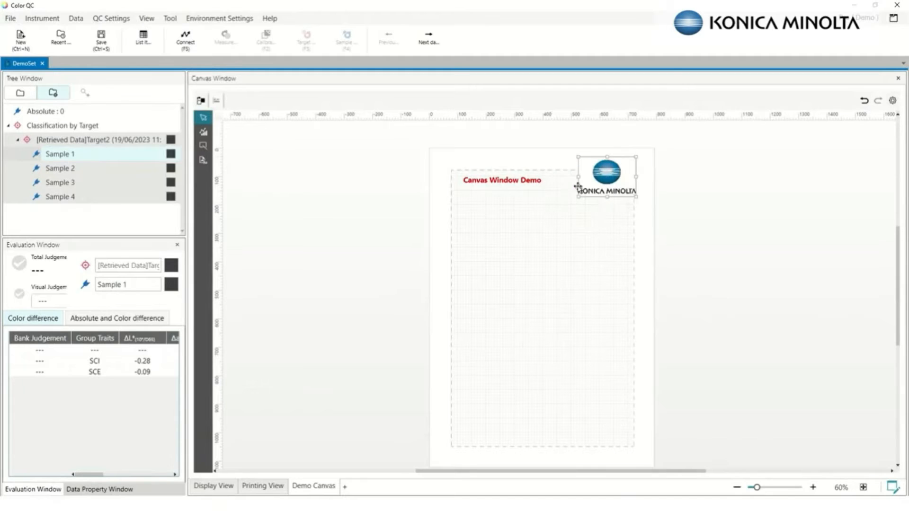
click(202, 162)
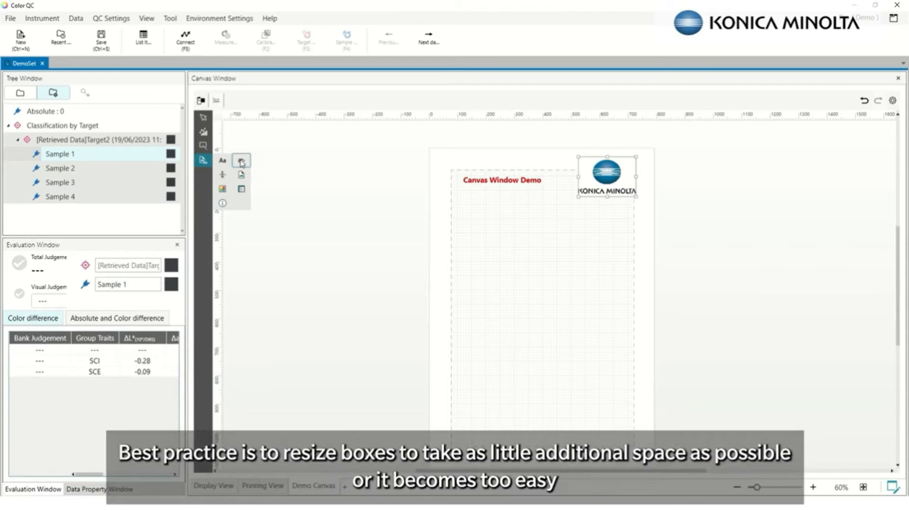
Place an L*(10°/D65) data box below the title and narrow it from the left
click(241, 162)
drag(463, 210, 524, 211)
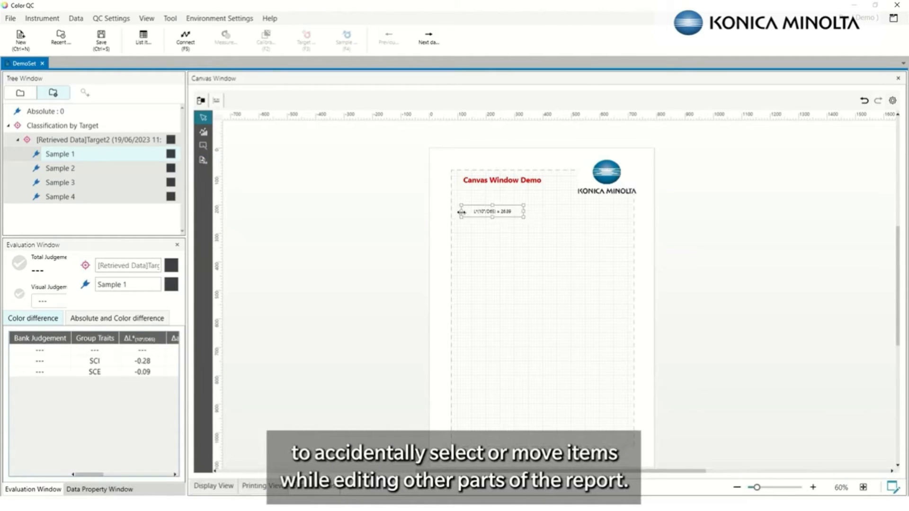
drag(461, 212, 496, 210)
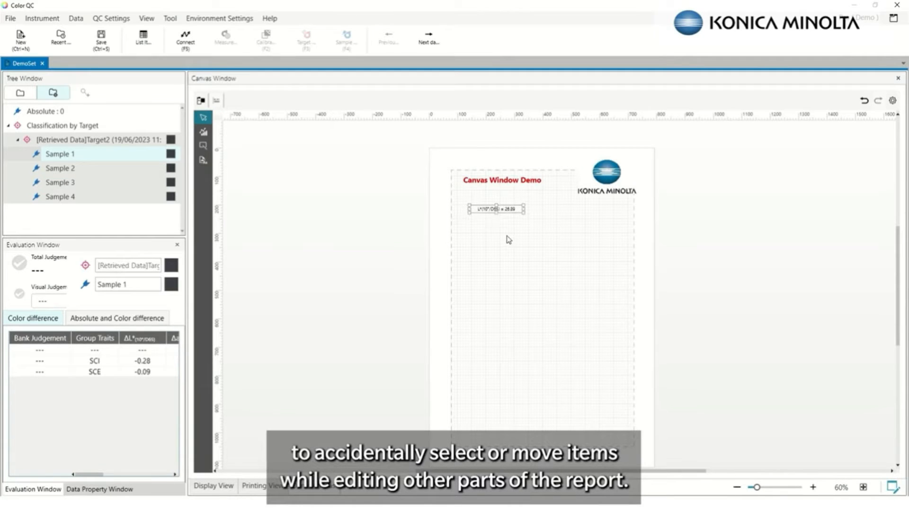
Step through Samples 2, 3 and 4 so the box reads Sample 4's L* of 25.88
scroll(511, 243, up, 2)
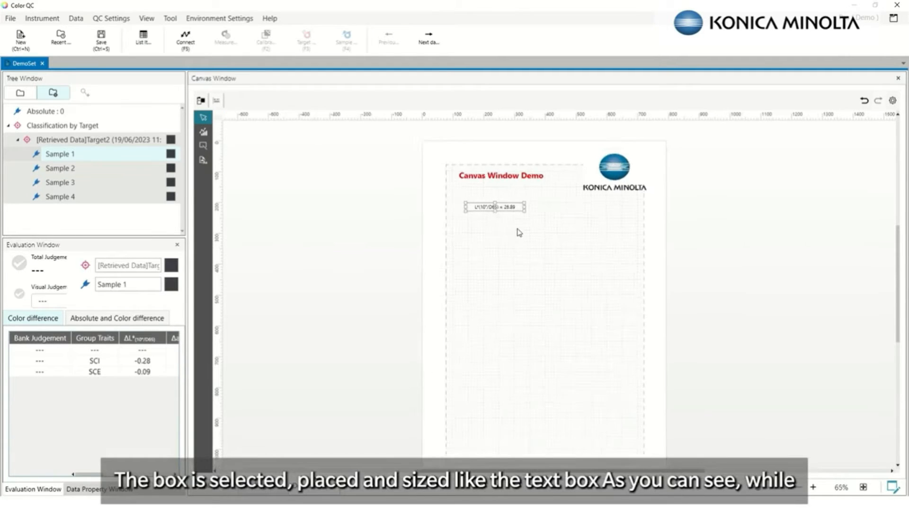
ctrl+click(47, 169)
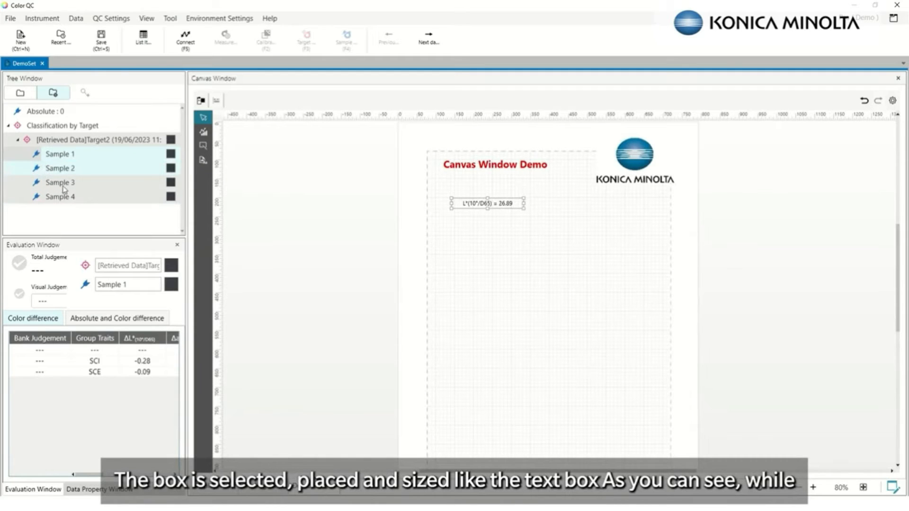
click(65, 185)
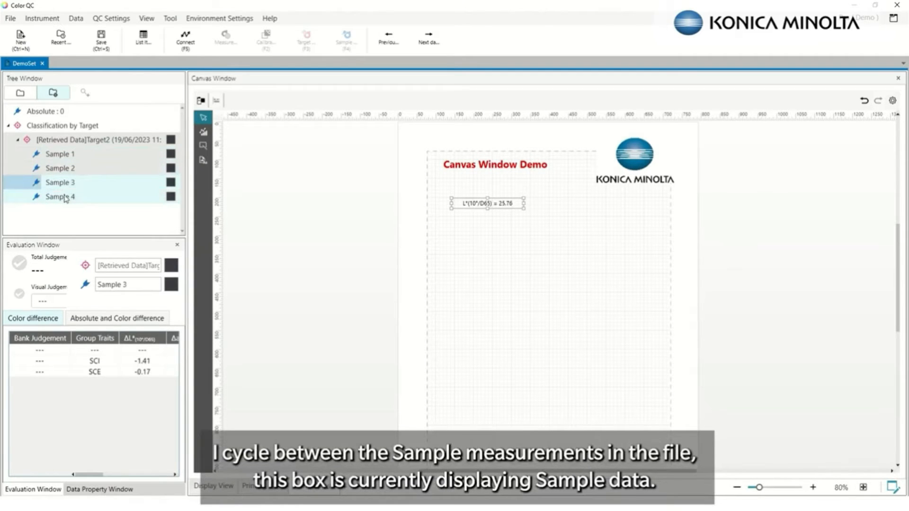
click(66, 200)
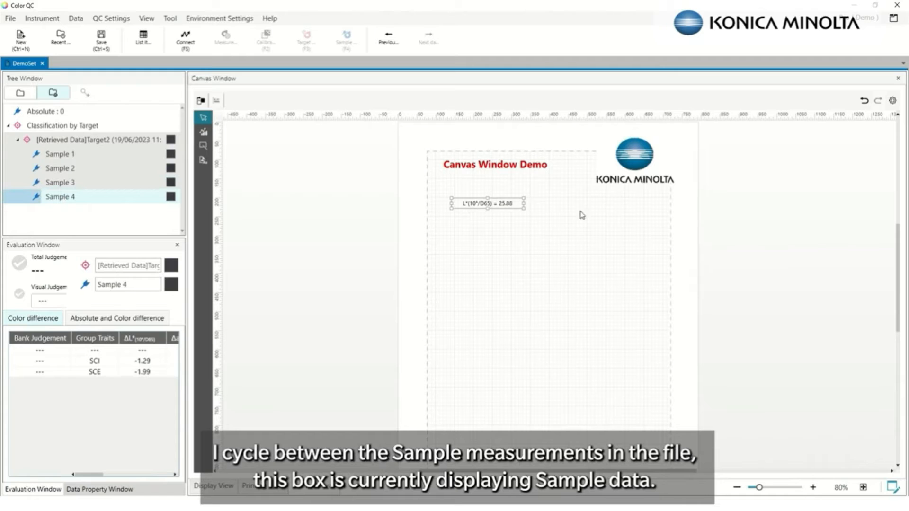
right_click(493, 203)
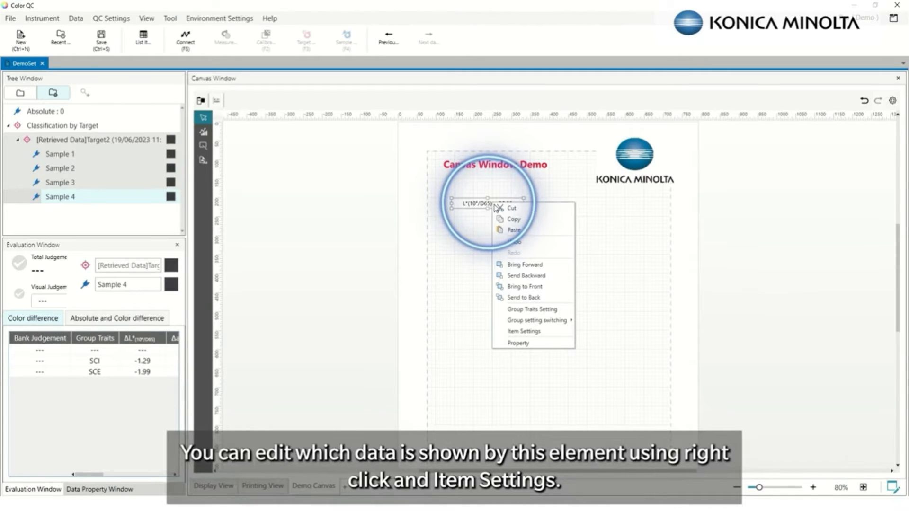
Check the L* box's Display Items dropdown, keeping L*(10°/D65), and expand the full item categories
click(525, 332)
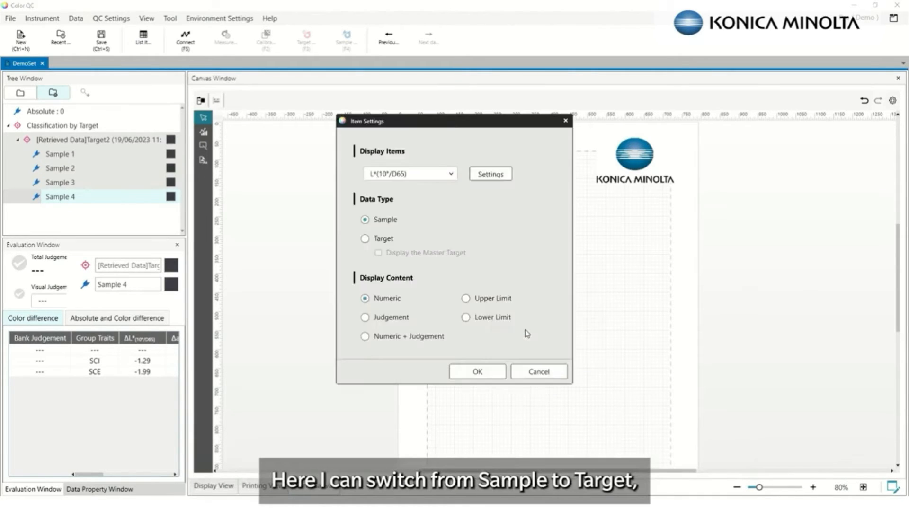
click(451, 175)
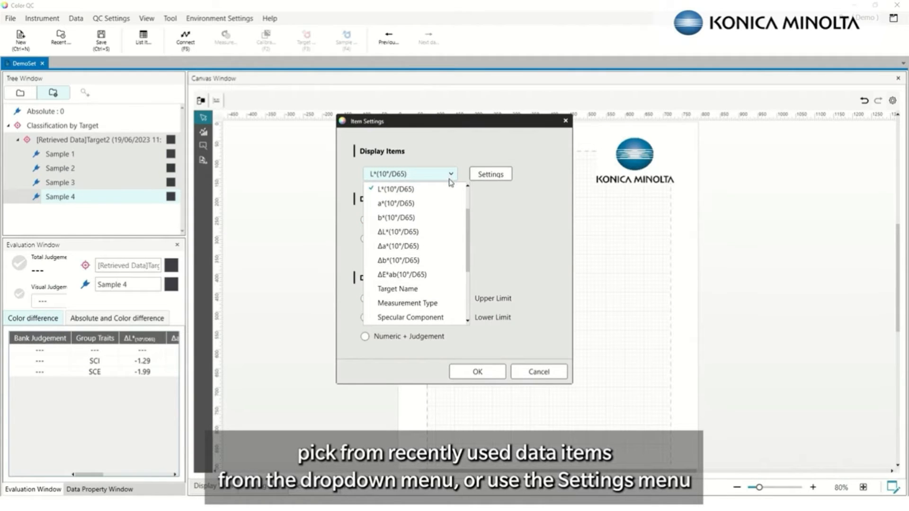
click(490, 180)
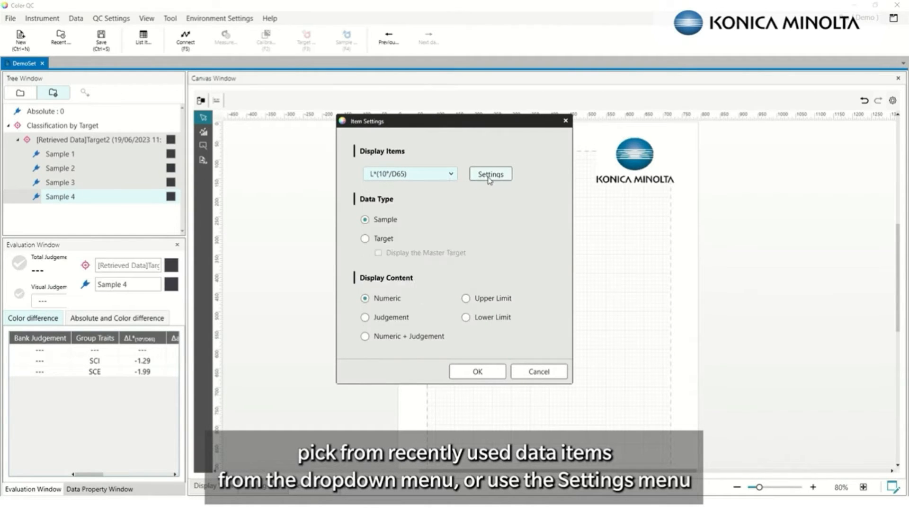
click(489, 179)
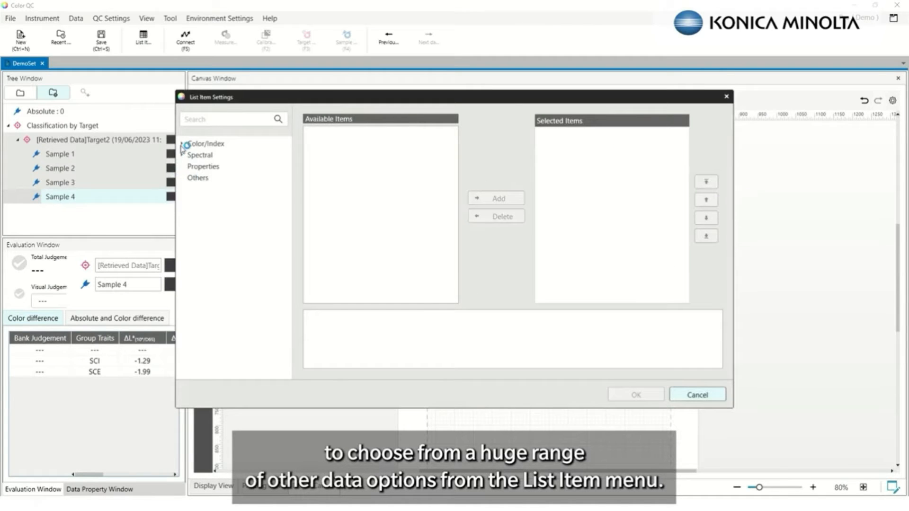
click(182, 144)
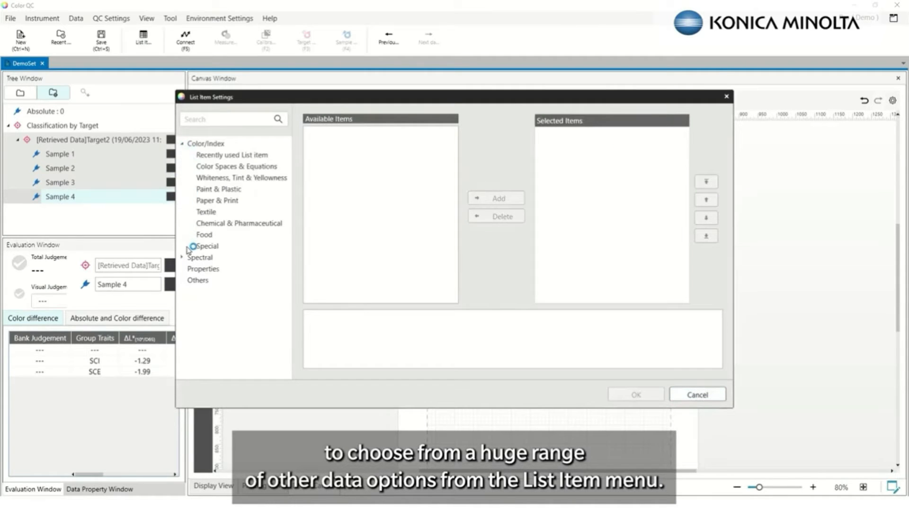
Browse list items: Color Spaces, Whiteness, Paint & Plastic, Paper & Print, Textile, Chemical, Properties
click(218, 157)
click(217, 166)
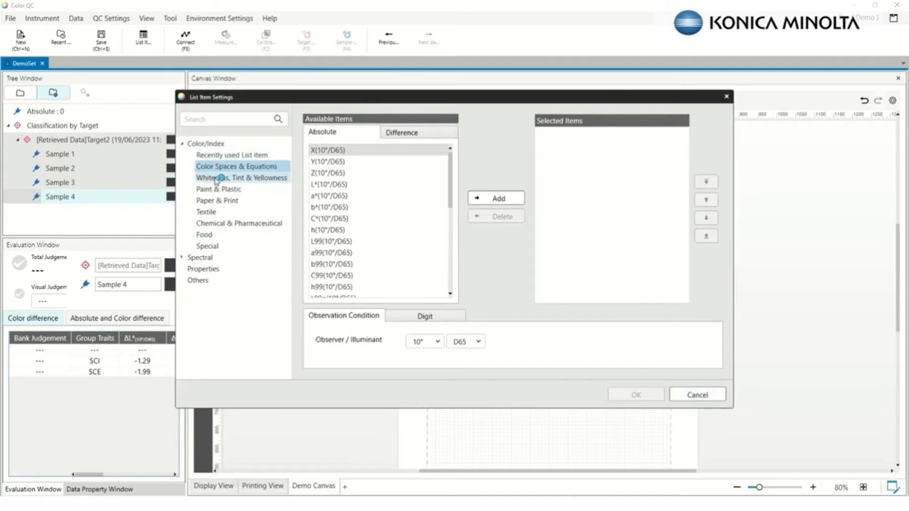
click(216, 178)
click(218, 189)
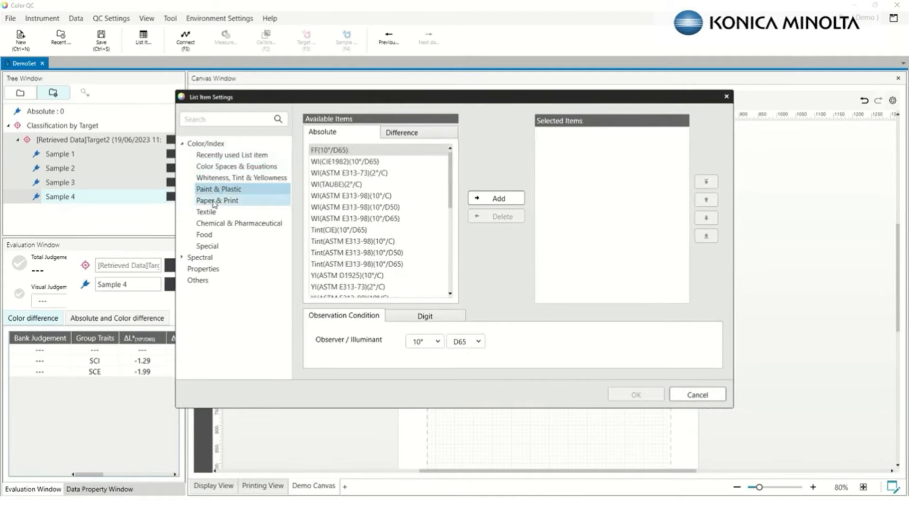
click(216, 201)
click(211, 213)
click(207, 225)
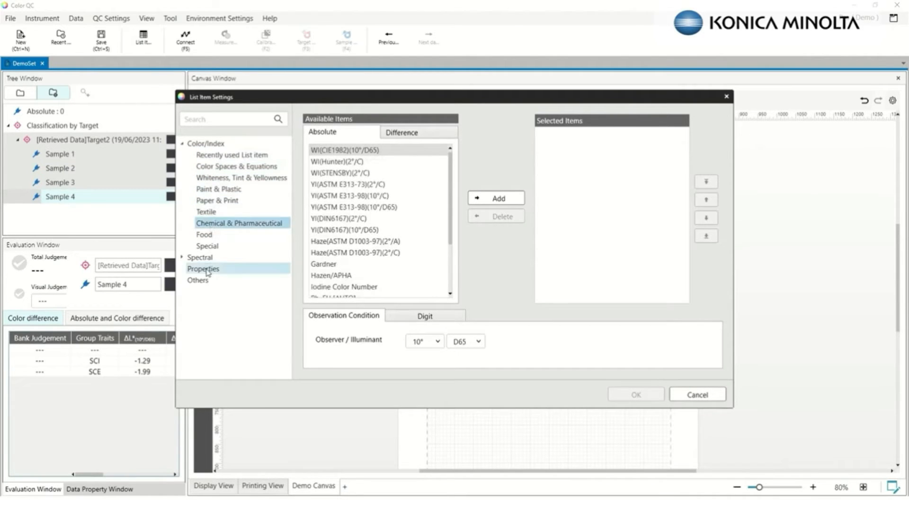
click(208, 270)
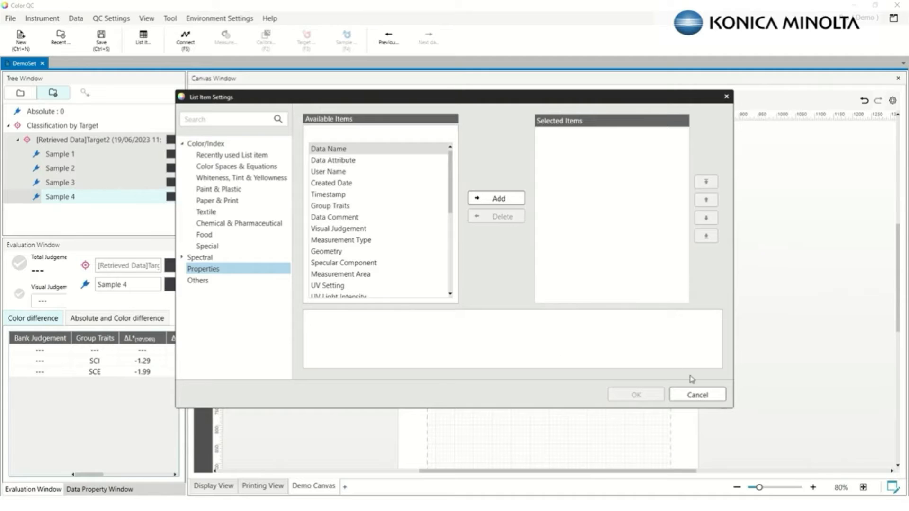
Close the settings unchanged and nudge the L* label slightly lower
click(697, 396)
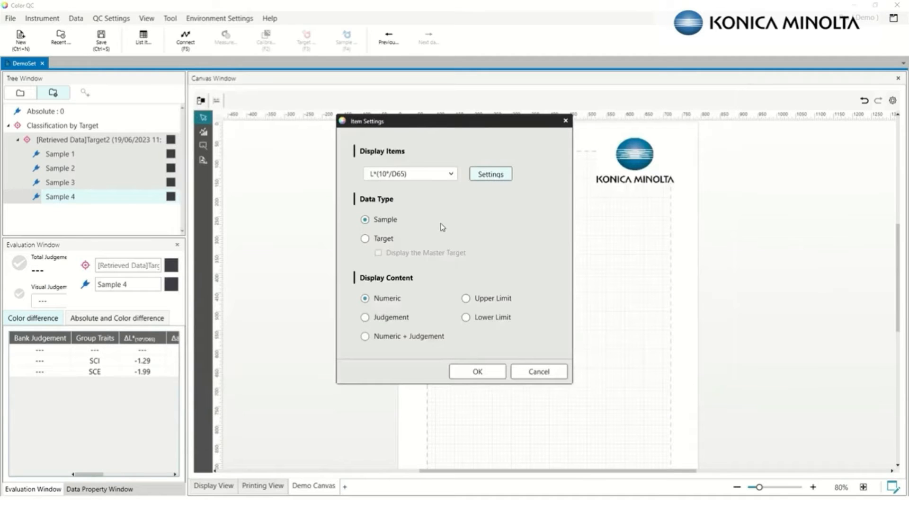
click(478, 373)
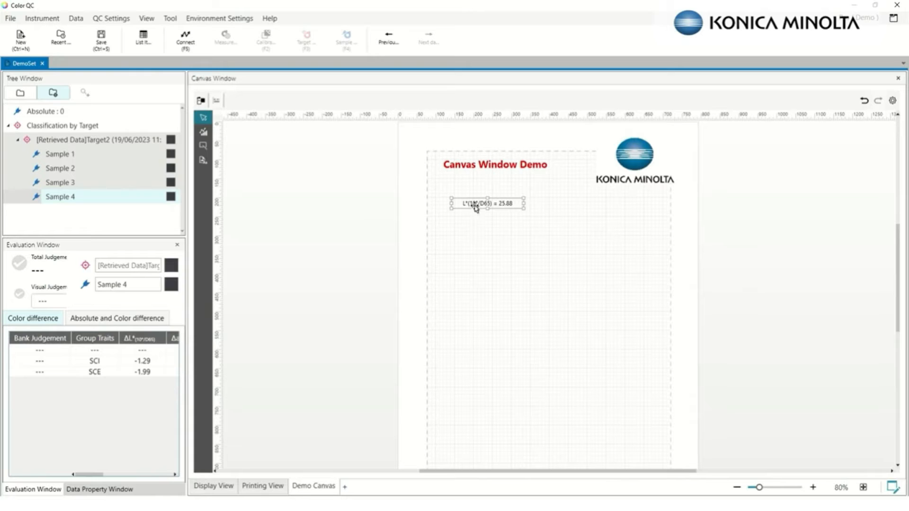
drag(476, 209, 476, 212)
key(Down)
key(Down)
key(Down)
key(Down)
key(Down)
key(Down)
key(Down)
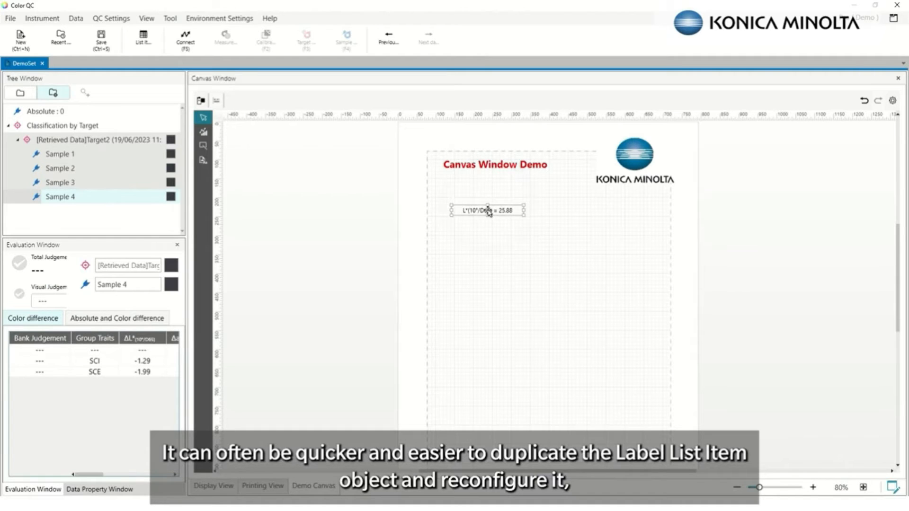
Copy the L* box and paste a duplicate level with it on the right
right_click(487, 210)
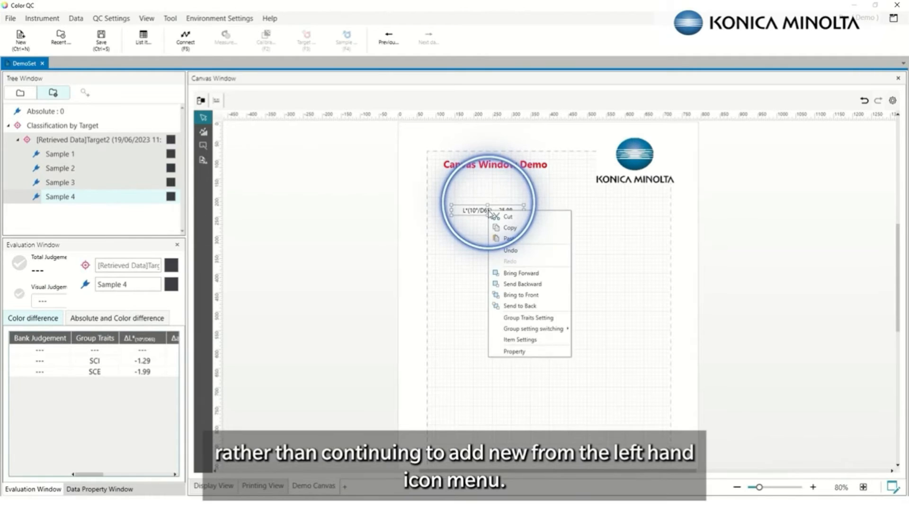
click(509, 228)
click(590, 226)
right_click(588, 223)
click(609, 246)
drag(613, 226, 599, 213)
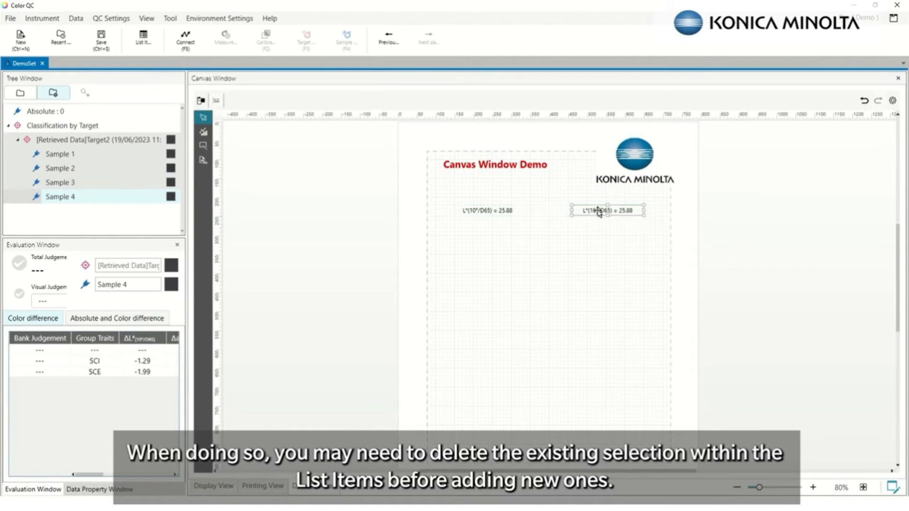
right_click(600, 212)
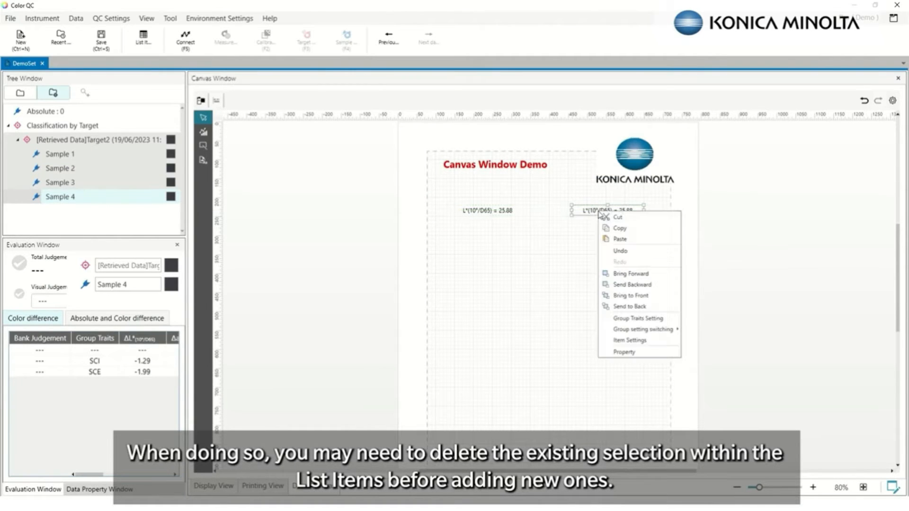
click(625, 341)
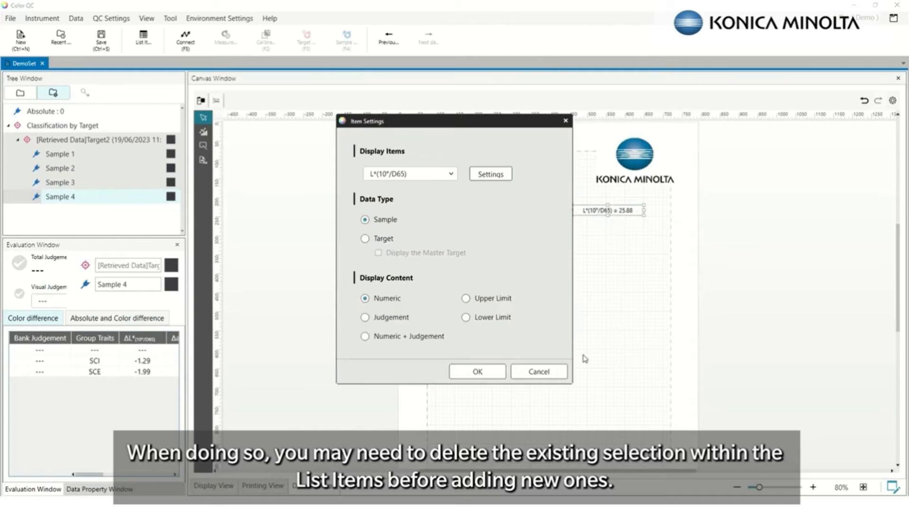
click(536, 372)
Make the left L* box show Target data, reading 27.17
click(506, 211)
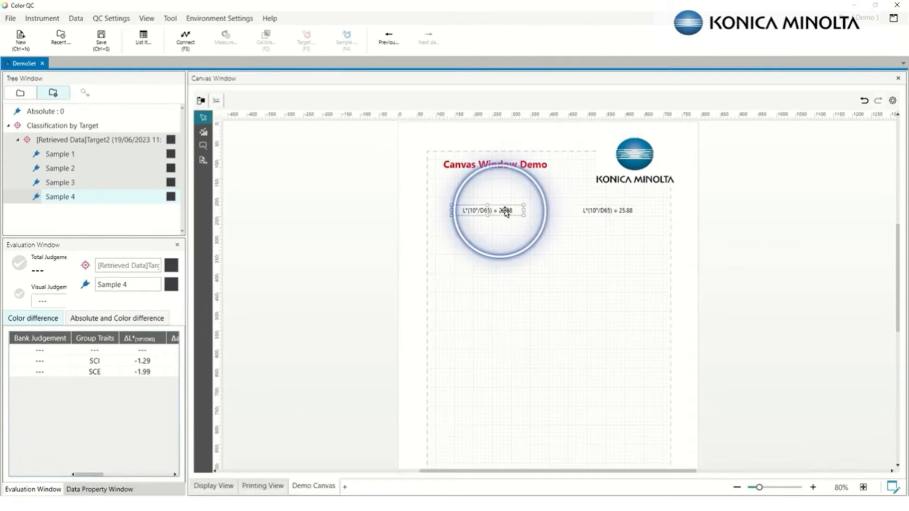
right_click(506, 211)
click(532, 341)
click(365, 239)
click(477, 372)
Paste another copy below the right box and set it to display ΔL*(10°/D65), -1.29
click(609, 211)
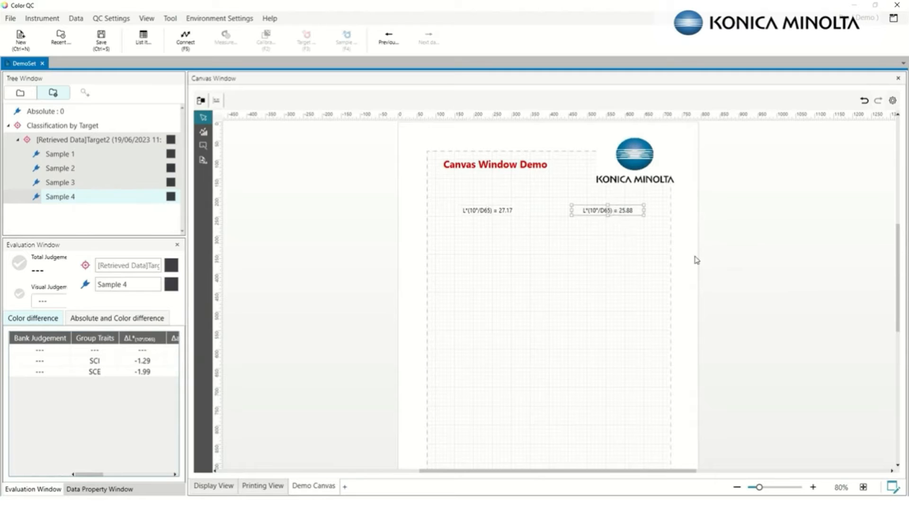
click(563, 260)
key(ctrl+v)
drag(605, 267, 615, 223)
right_click(615, 222)
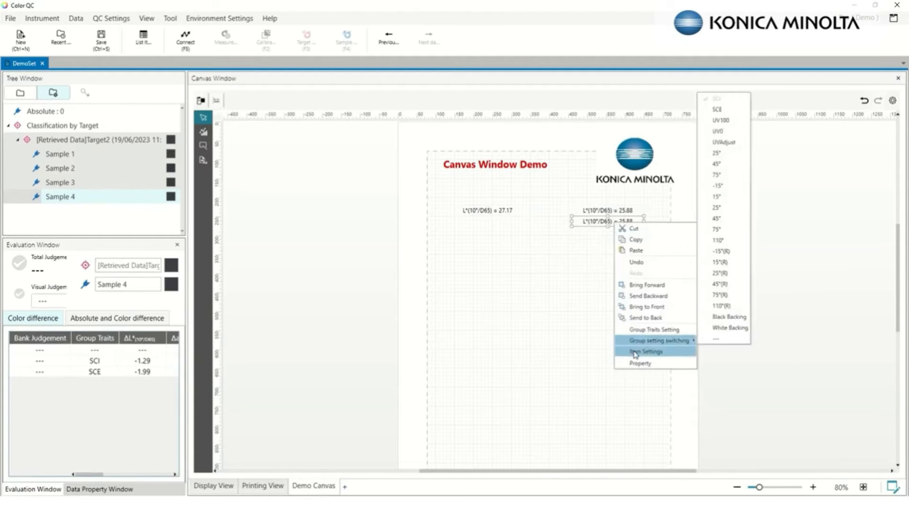
click(636, 351)
click(407, 173)
click(384, 232)
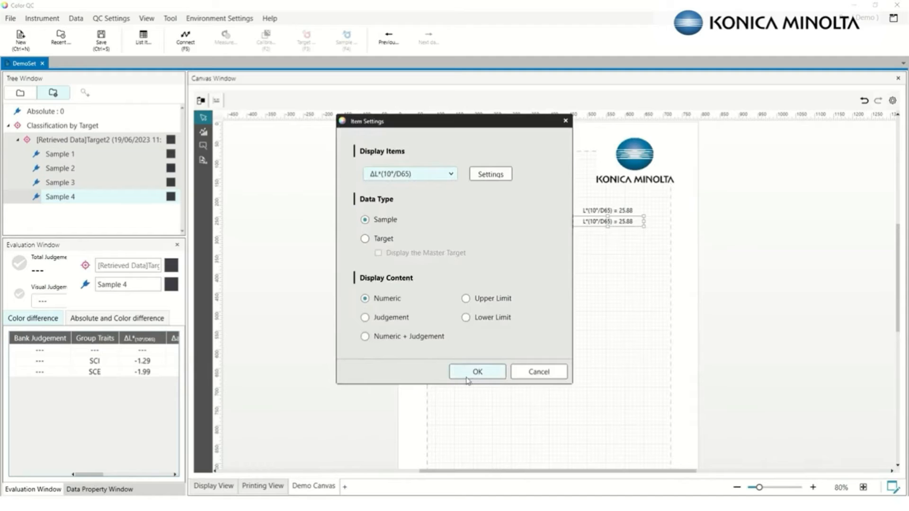
click(476, 372)
click(608, 293)
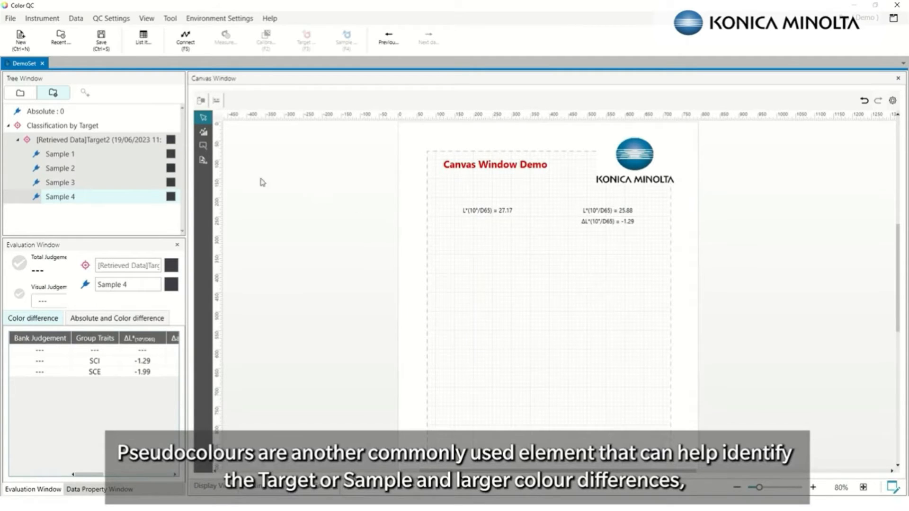
Draw a pseudocolour patch below the right-hand labels on the Demo Canvas
click(204, 161)
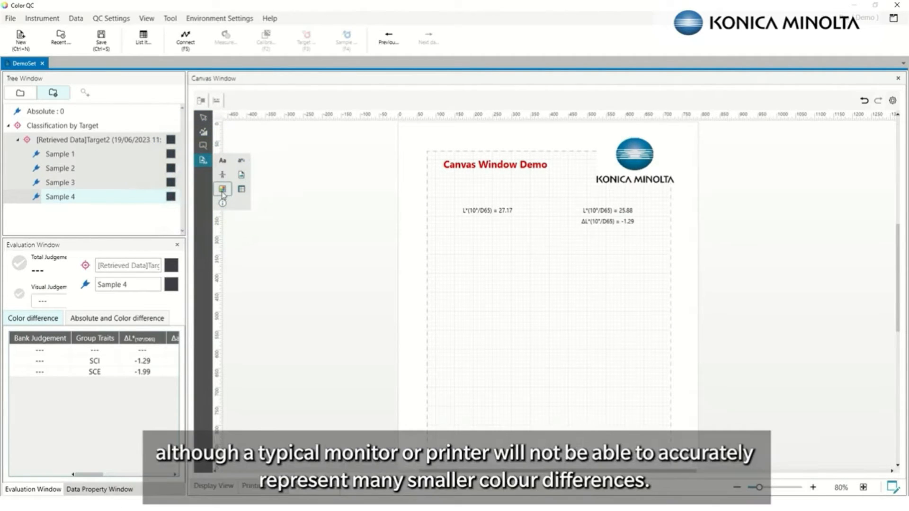
click(222, 189)
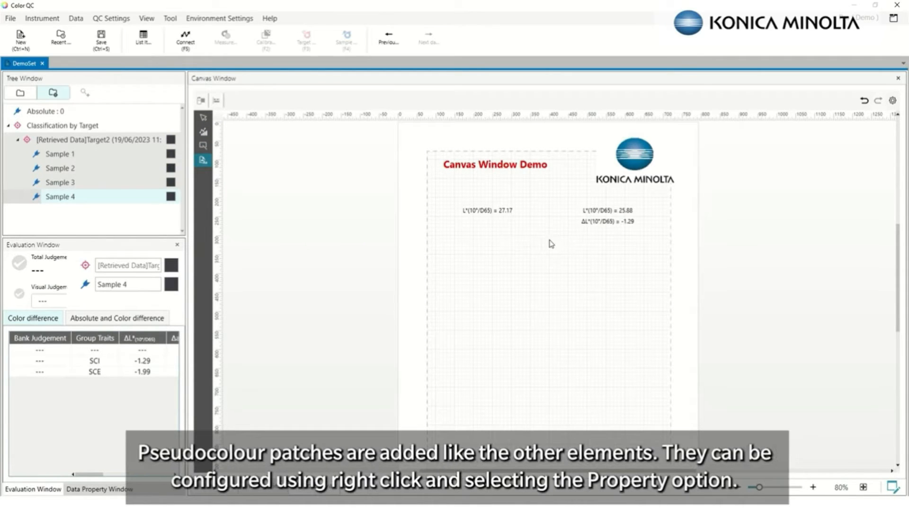
mouse_move(550, 239)
mouse_down()
mouse_move(658, 263)
mouse_move(644, 273)
mouse_up()
click(609, 257)
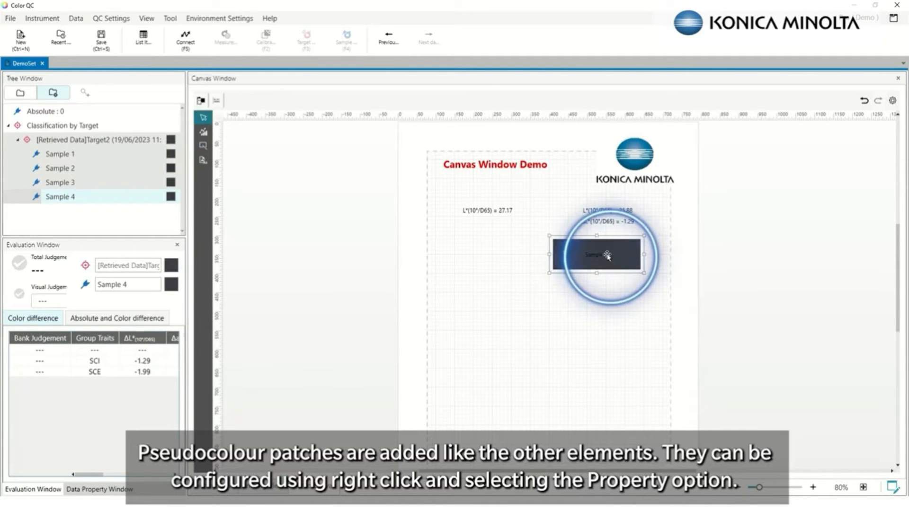
Turn off the patch's caption and set its Left, Right, Top and Bottom margins to 0
right_click(608, 257)
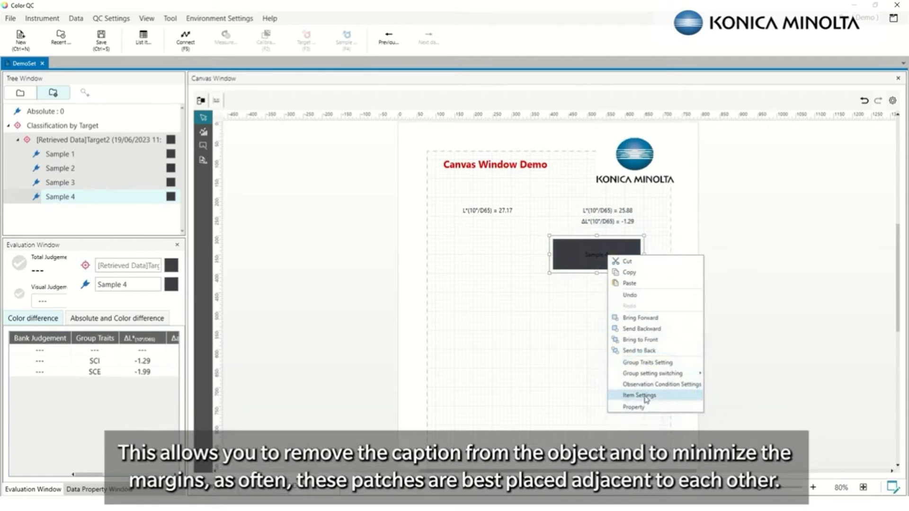
click(635, 407)
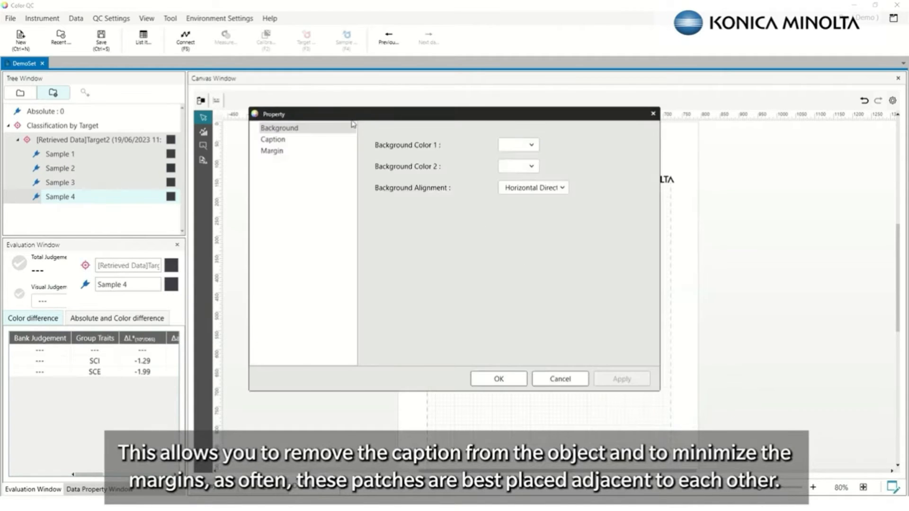
click(290, 140)
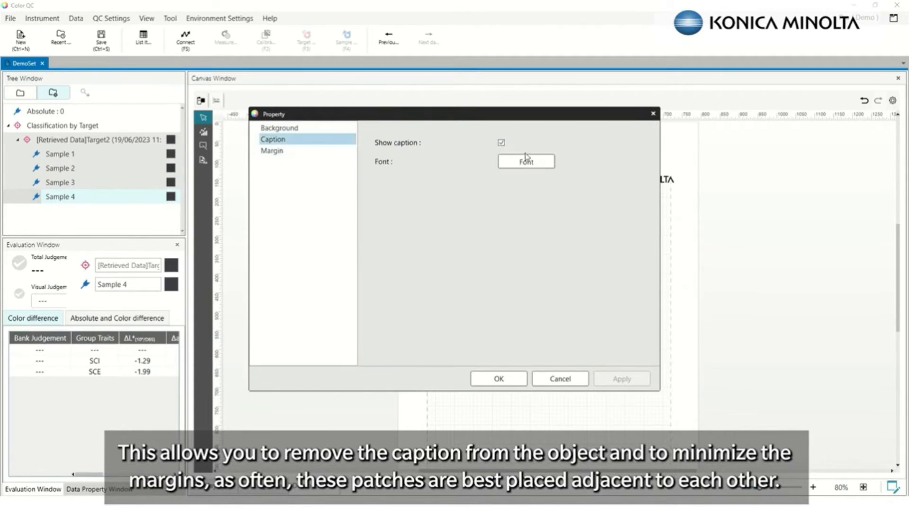
click(501, 143)
click(271, 151)
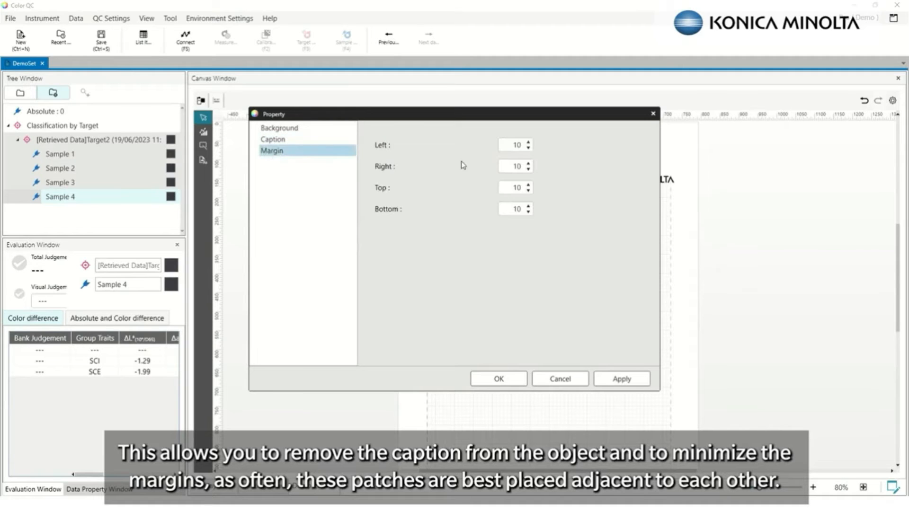
double_click(512, 148)
text(0)
key(Tab)
text(0)
key(Tab)
text(0)
key(Tab)
text(0)
click(624, 380)
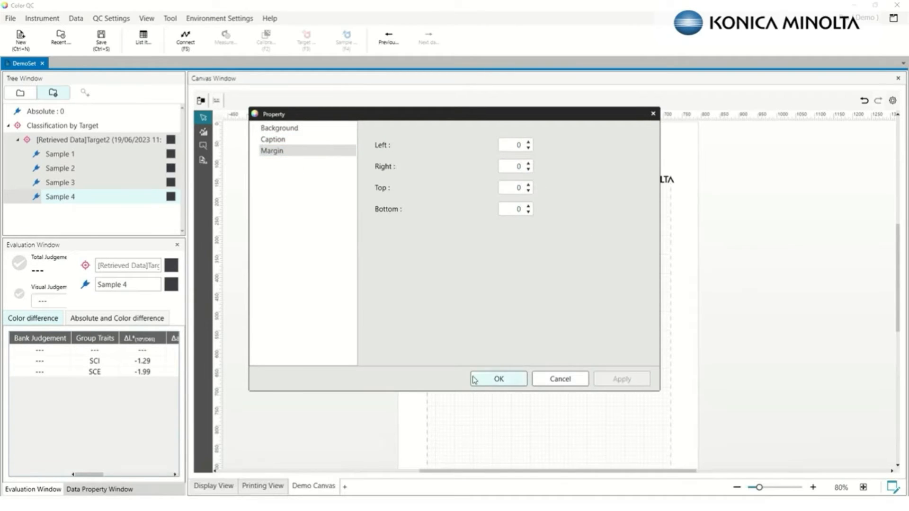
click(494, 379)
Copy the dark colour patch, paste it, and place the duplicate beside the original
right_click(606, 247)
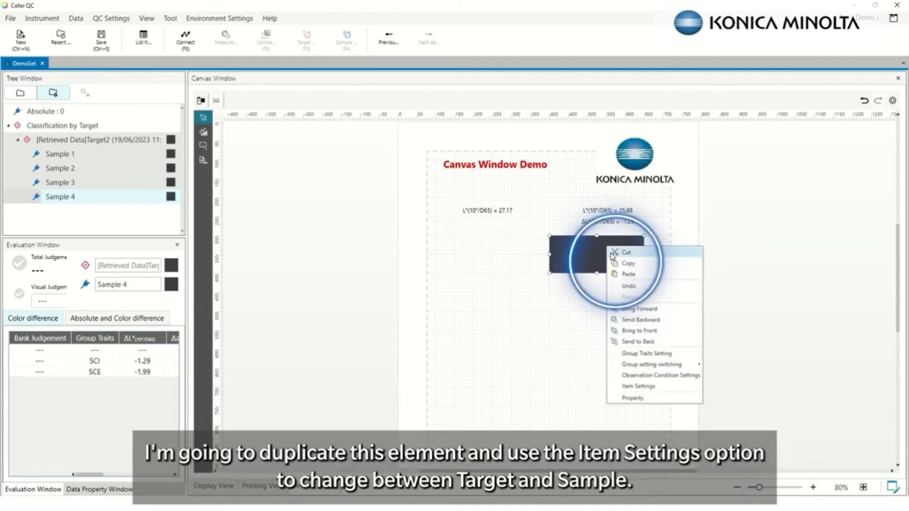
click(627, 264)
right_click(479, 265)
click(494, 291)
drag(513, 280, 490, 256)
Switch the duplicate patch's item settings to Target, showing L* 27.17
right_click(490, 256)
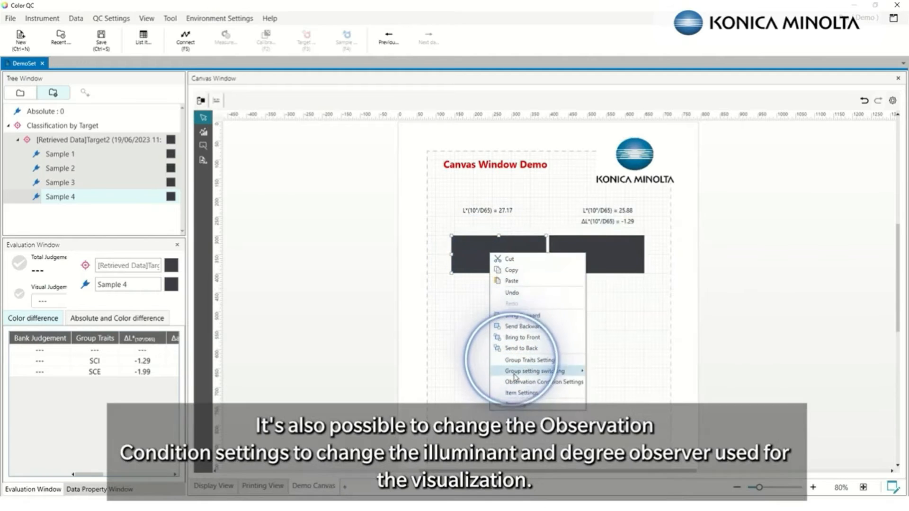
click(523, 394)
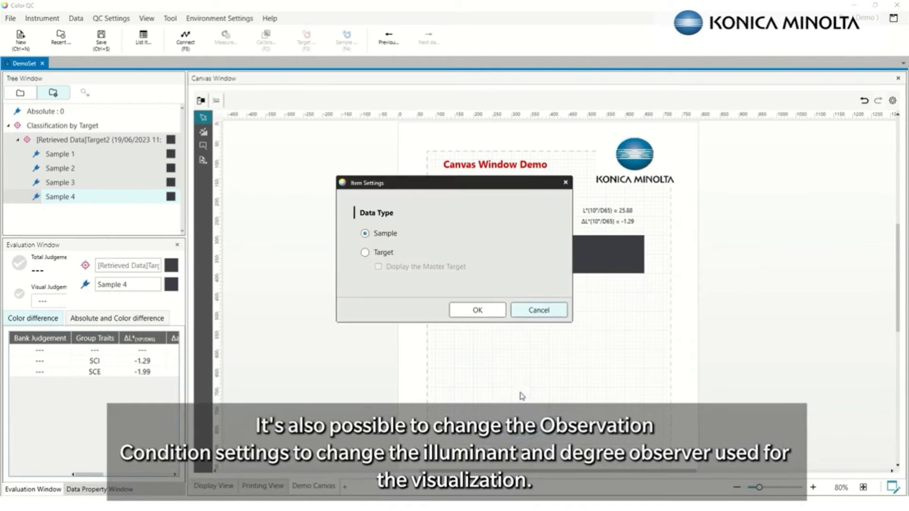
click(365, 253)
click(466, 314)
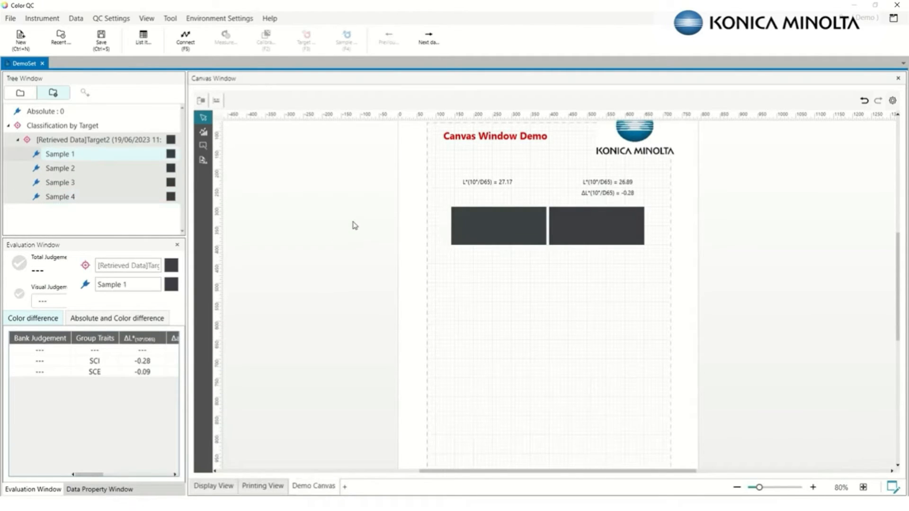
click(203, 145)
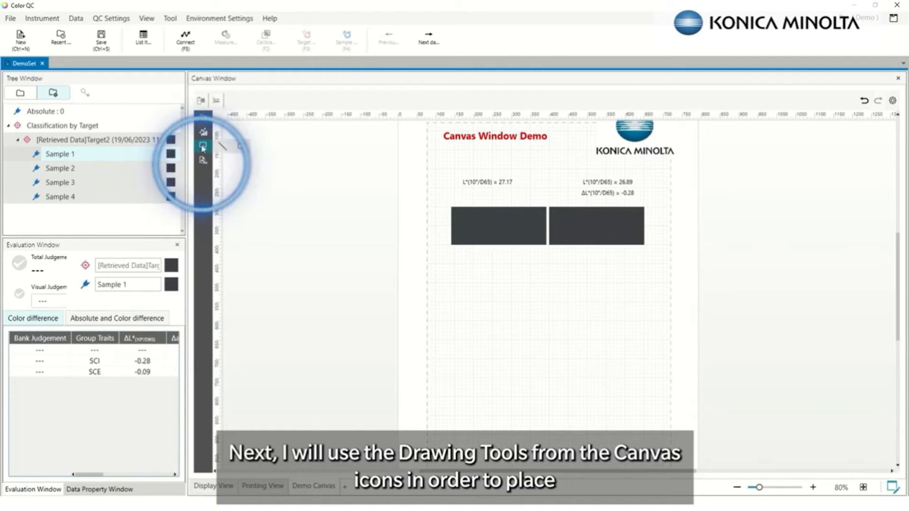
Draw a rectangle around the L* labels and both colour patches
click(240, 146)
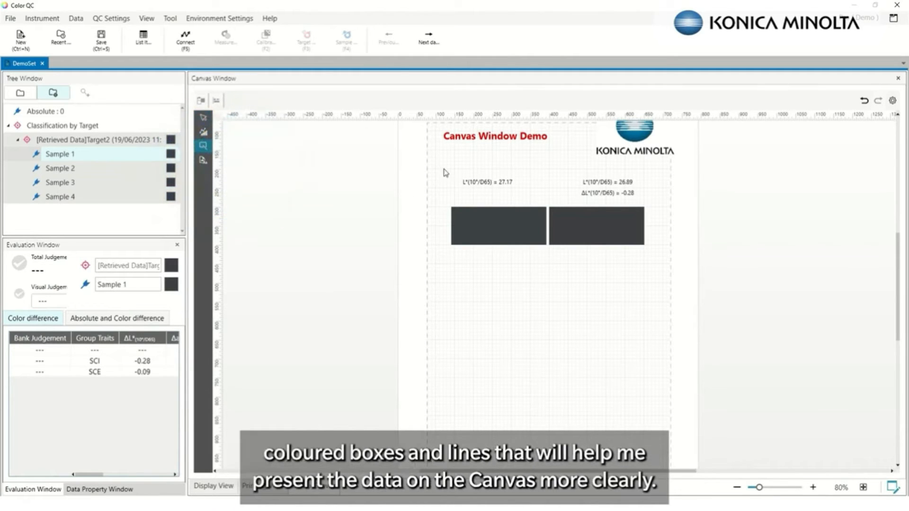
drag(444, 167, 653, 256)
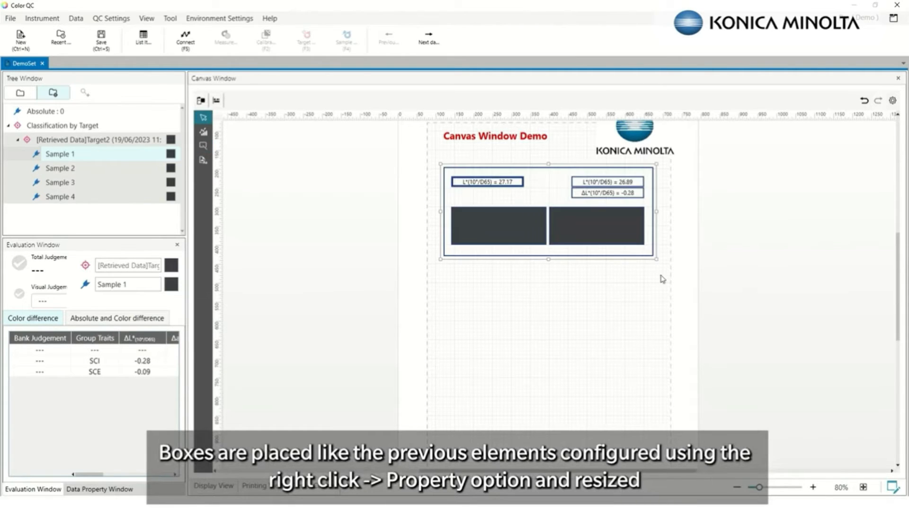
click(734, 301)
Give the box a light cyan background and send it behind the patches
right_click(651, 182)
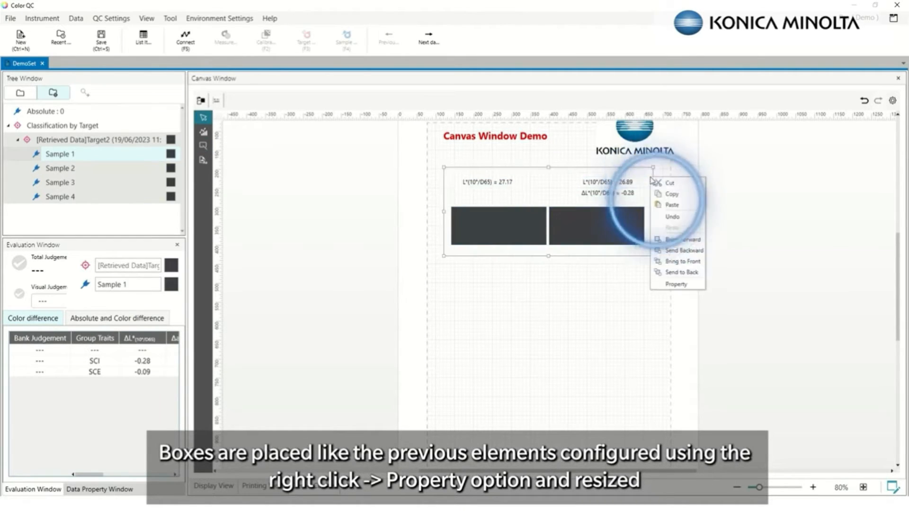
click(671, 284)
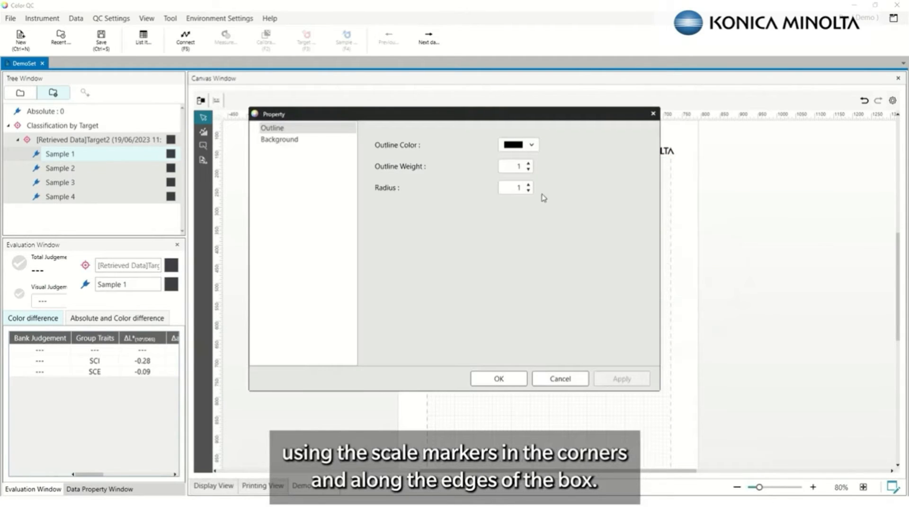
click(289, 142)
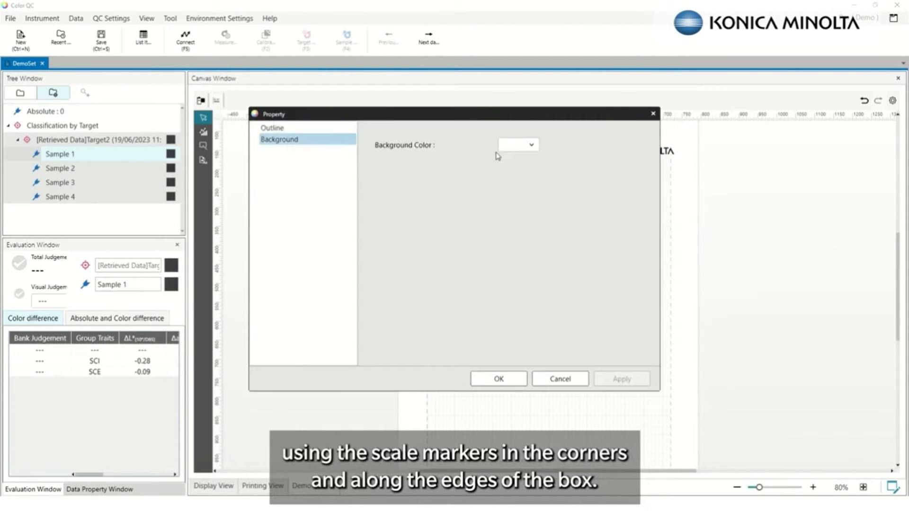
click(519, 146)
click(506, 183)
click(622, 379)
click(501, 378)
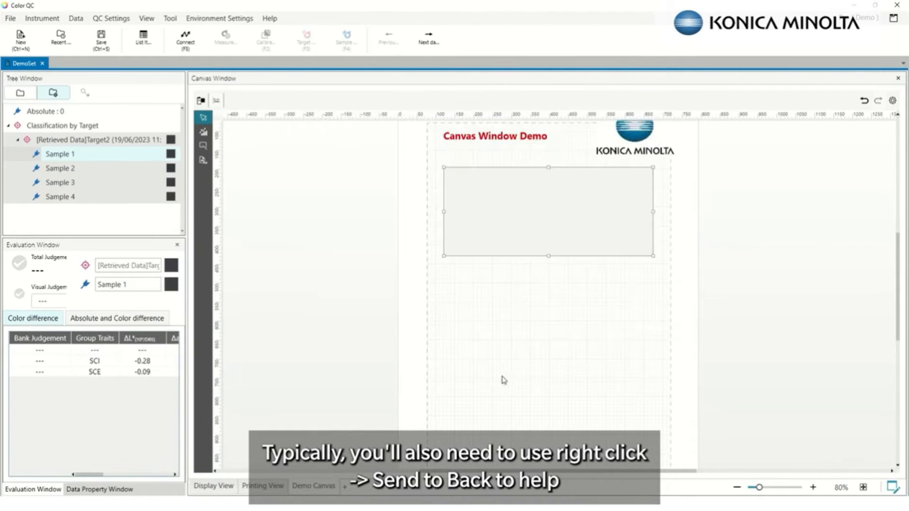
right_click(636, 215)
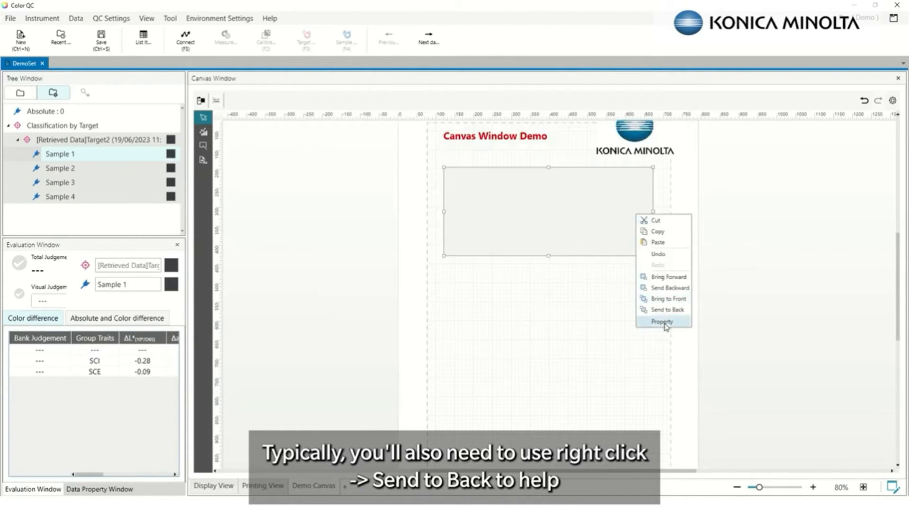
click(666, 310)
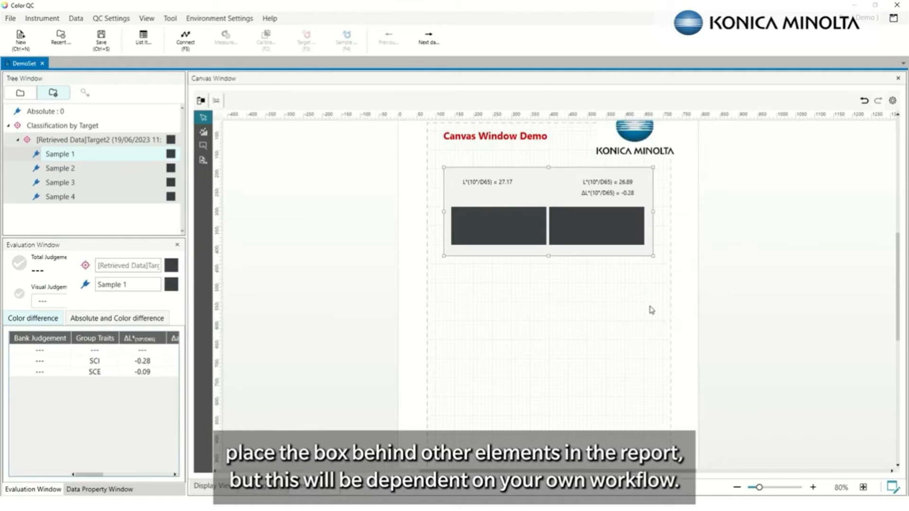
Add a vertical divider line between the patches, its ends aligned to the box
click(203, 146)
drag(548, 161, 549, 262)
click(577, 302)
click(547, 165)
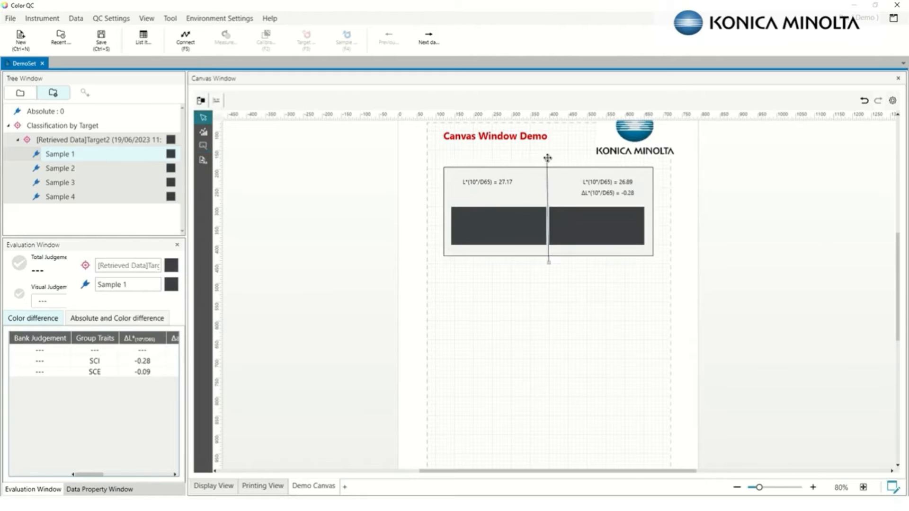
drag(547, 161, 547, 167)
drag(549, 263, 547, 259)
click(553, 271)
Place a Reflectance (%) vs Wavelength (nm) graph below the framed colour patches
click(204, 134)
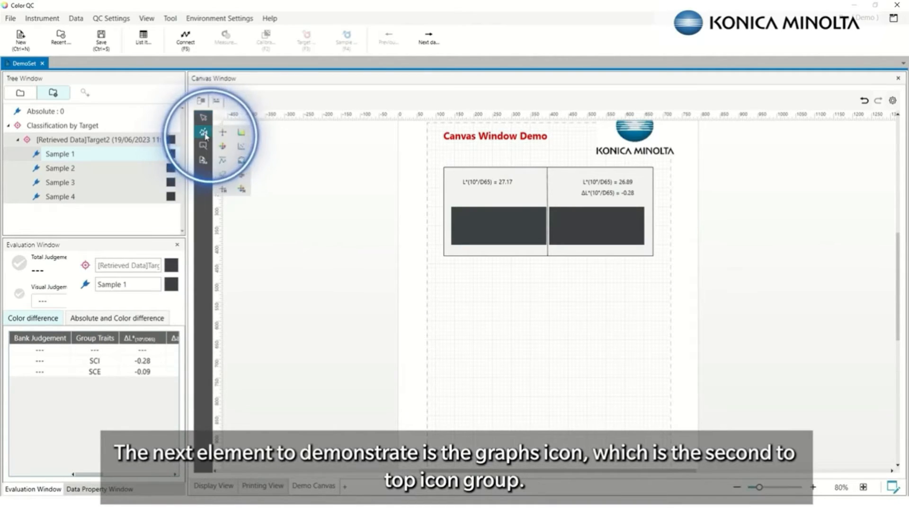
click(245, 135)
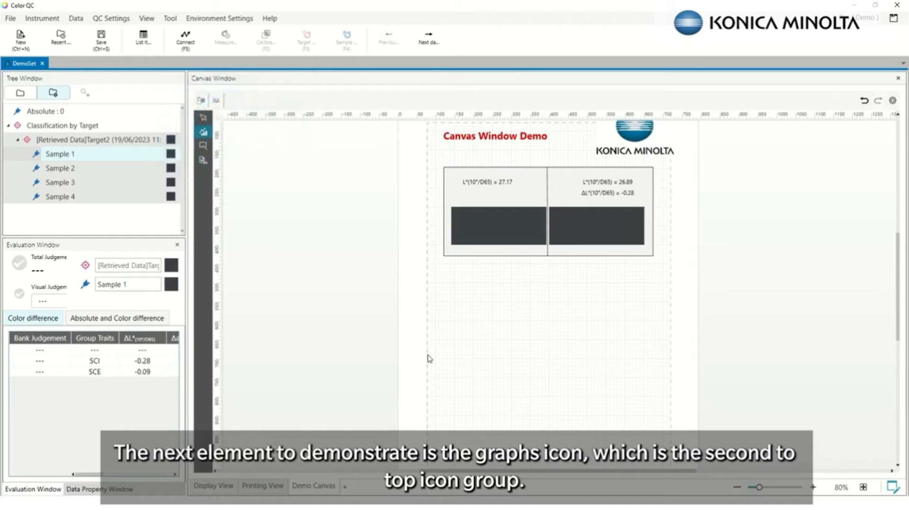
drag(430, 266, 666, 371)
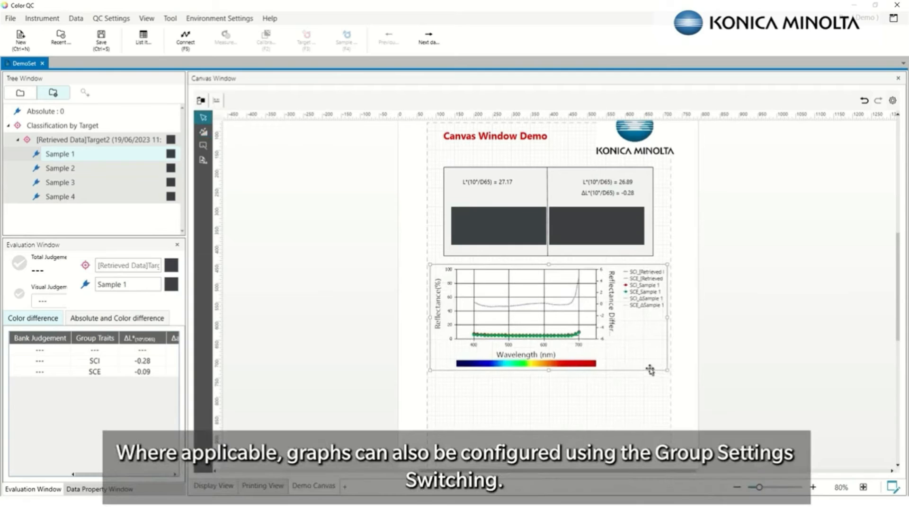
right_click(606, 301)
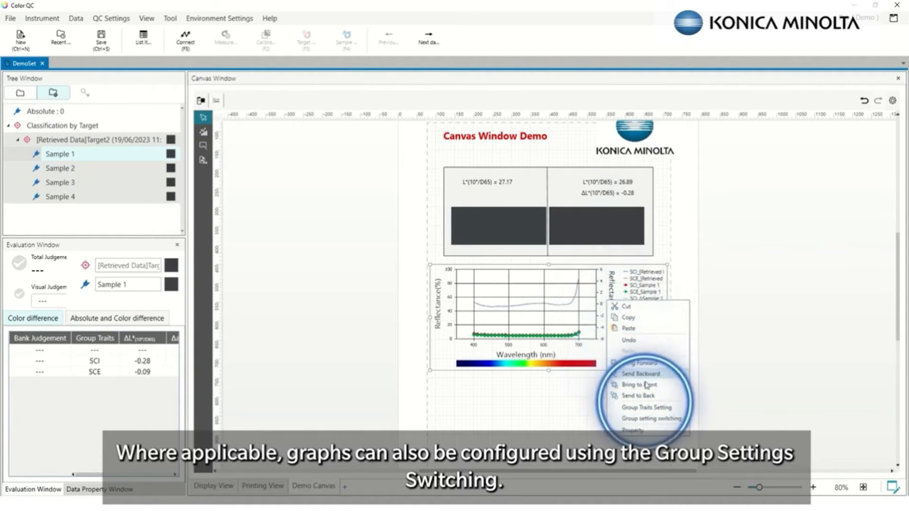
Uncheck SCE in the graph's group setting switching, leaving only SCI curves
mouse_move(657, 419)
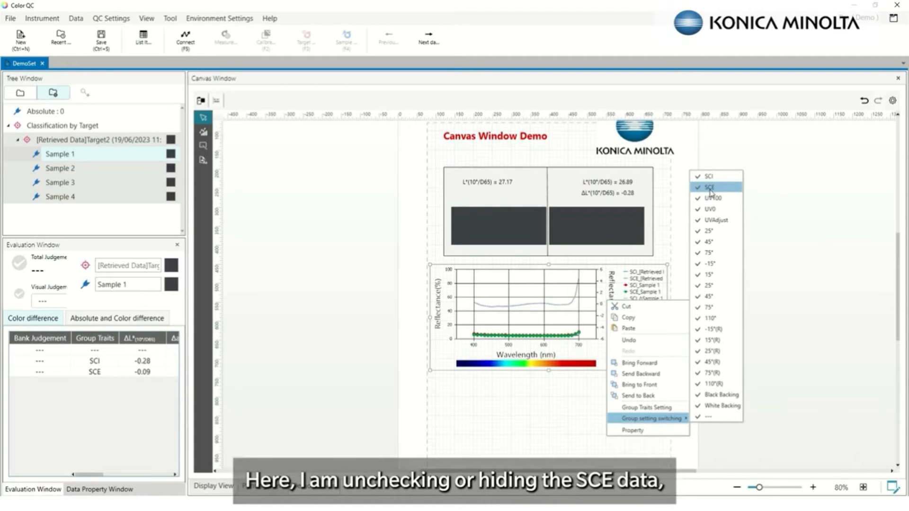
click(710, 189)
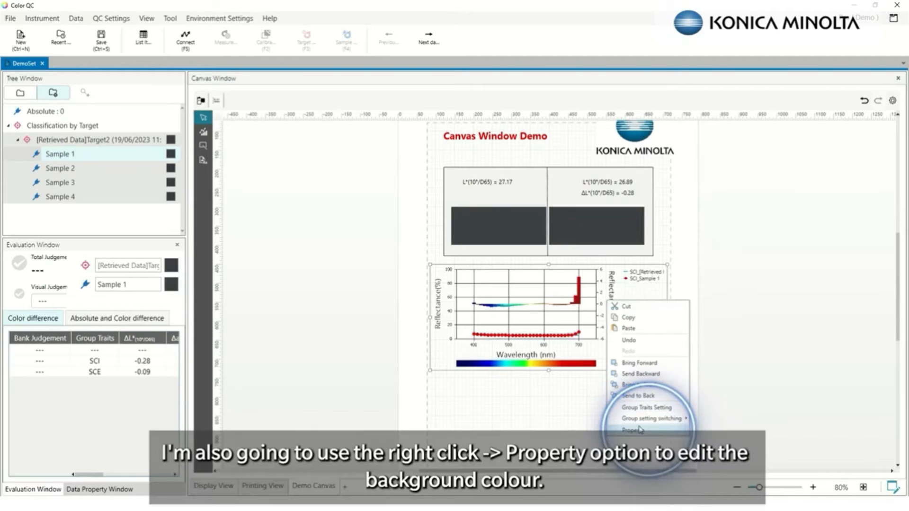
Set a light blue graph background and tick Max Auto so the reflectance axis tops out at 20
click(639, 430)
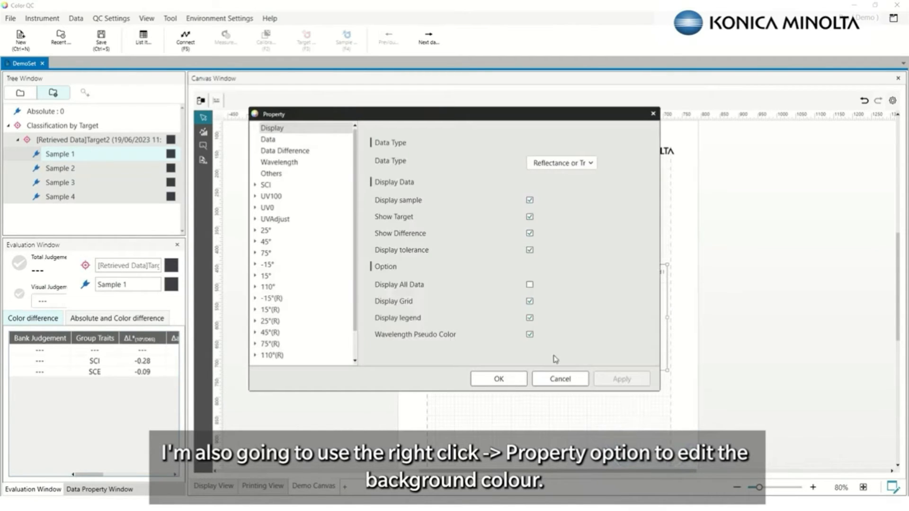
click(280, 176)
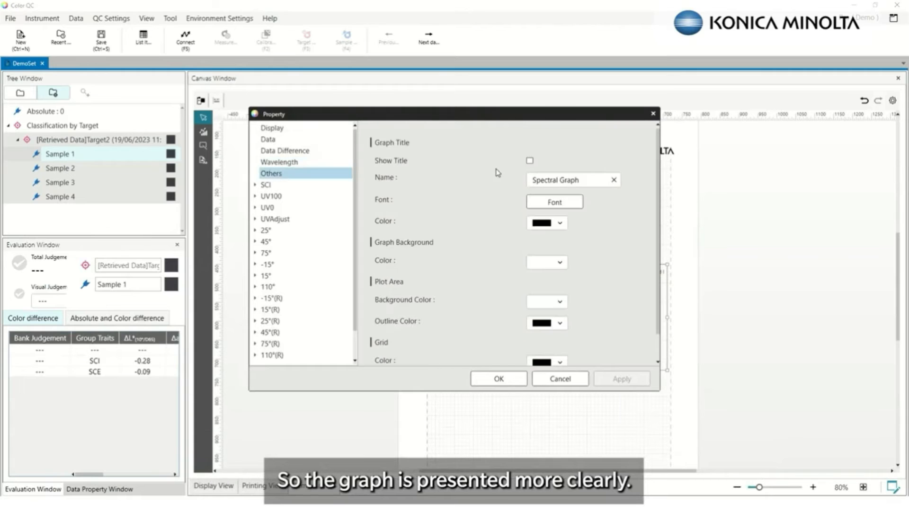
click(559, 268)
click(540, 286)
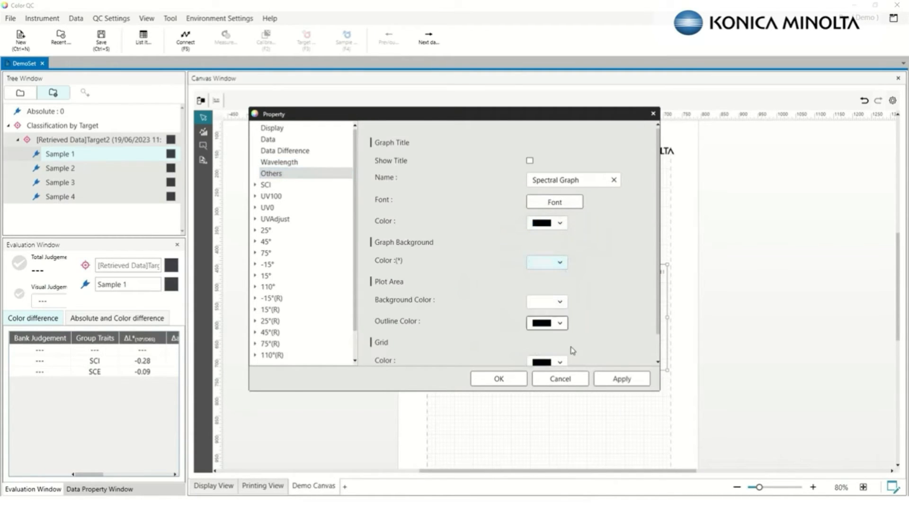
click(620, 382)
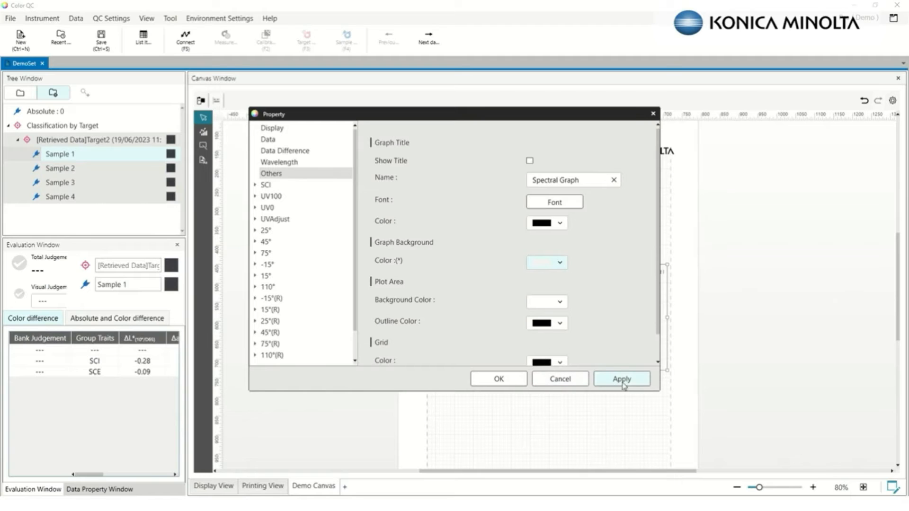
click(283, 142)
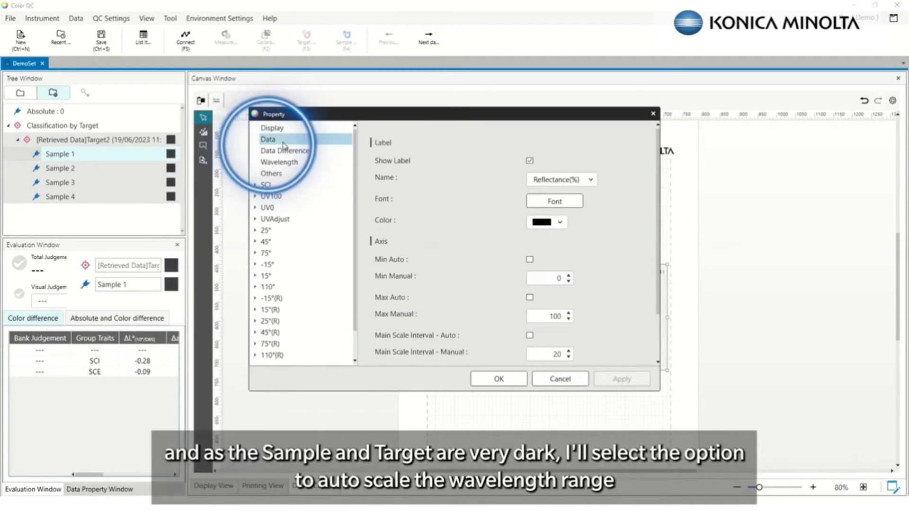
click(530, 298)
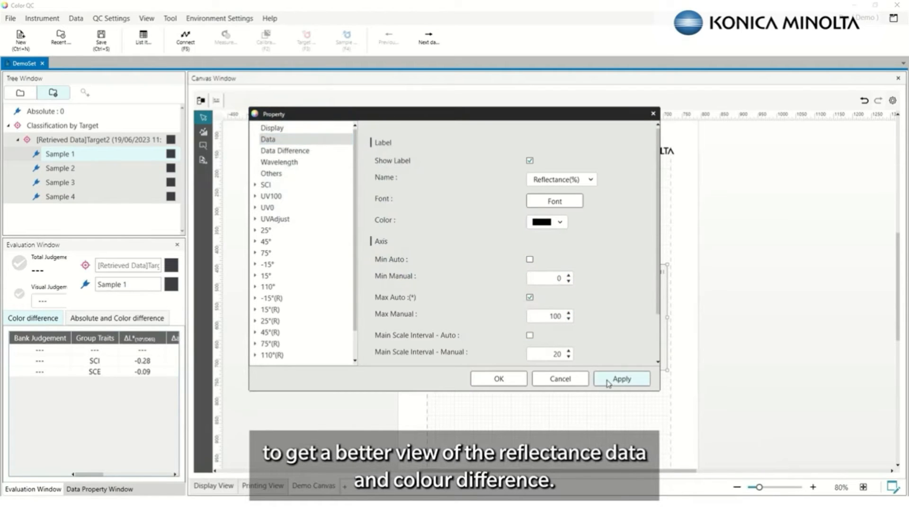
click(500, 379)
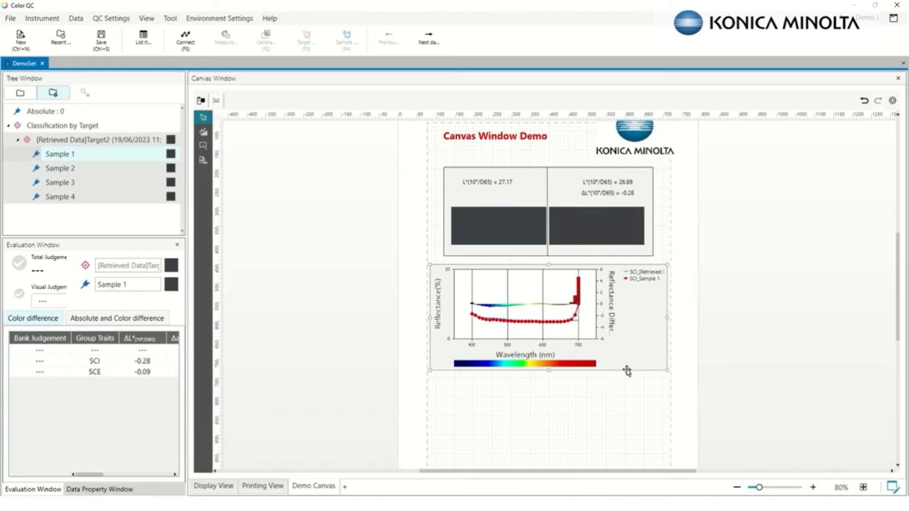
Draw a ΔL*a*b* difference graph plotting ΔL* and Δa*/Δb* beneath the spectral graph
click(479, 390)
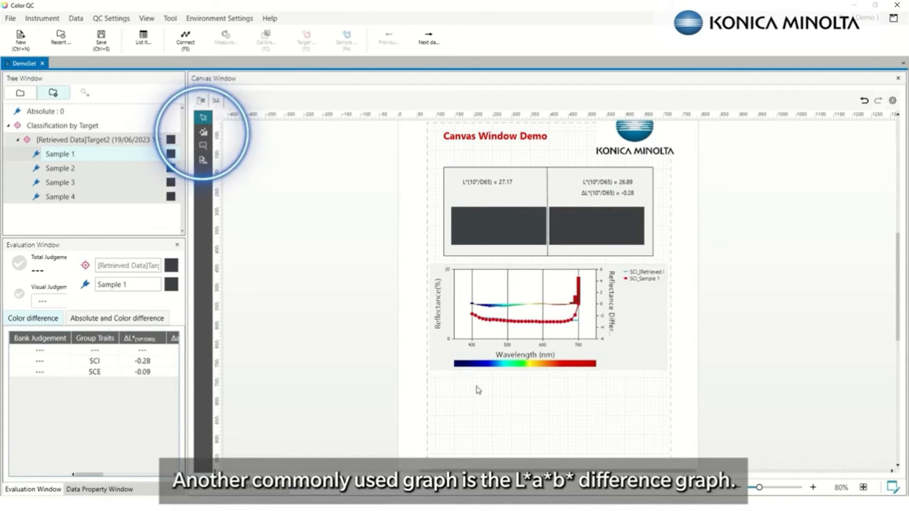
click(203, 132)
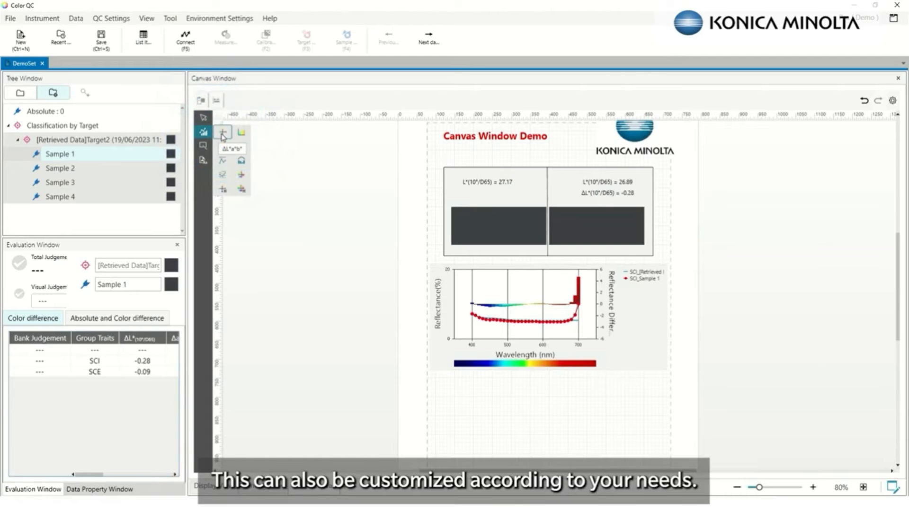
click(222, 135)
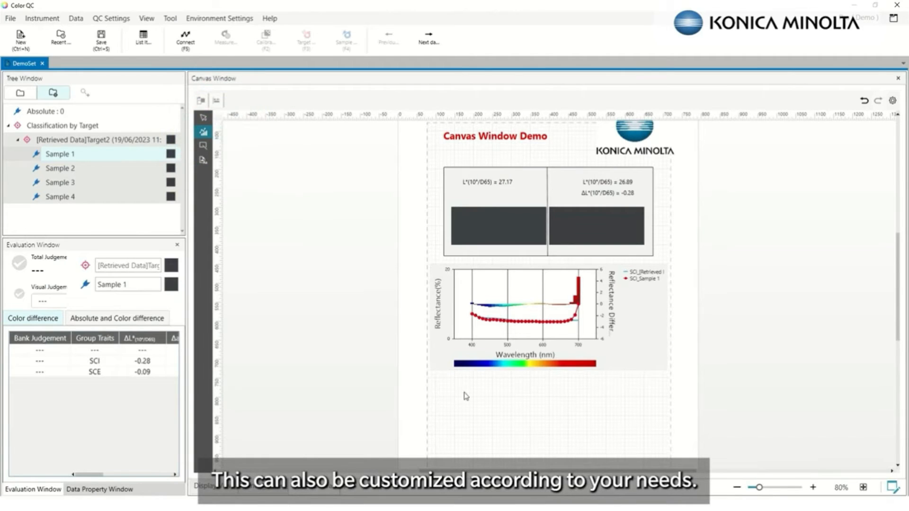
scroll(466, 397, down, 3)
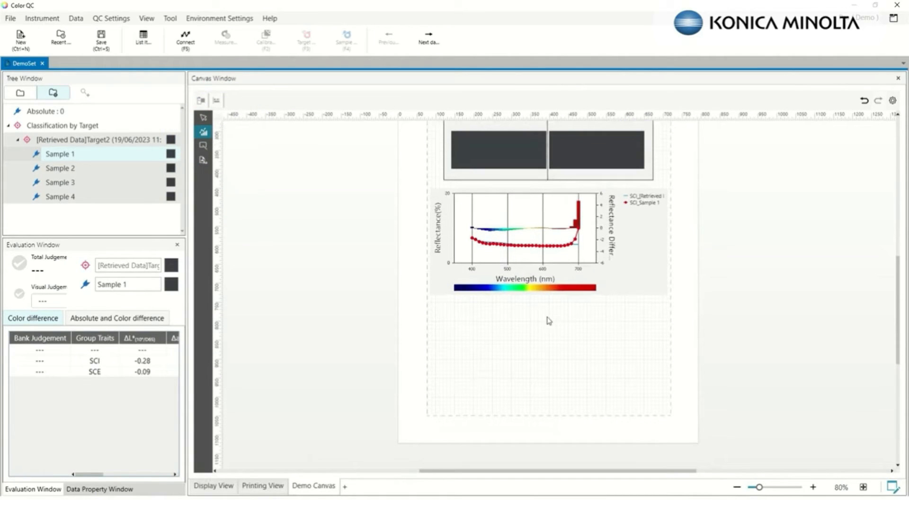
drag(483, 304, 622, 413)
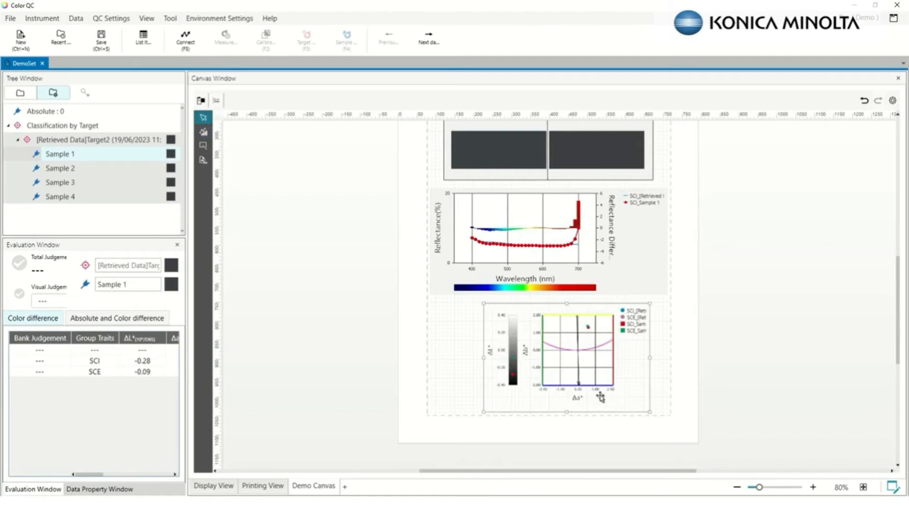
Uncheck SCE in the ΔL*a*b* graph's group setting switching
right_click(590, 355)
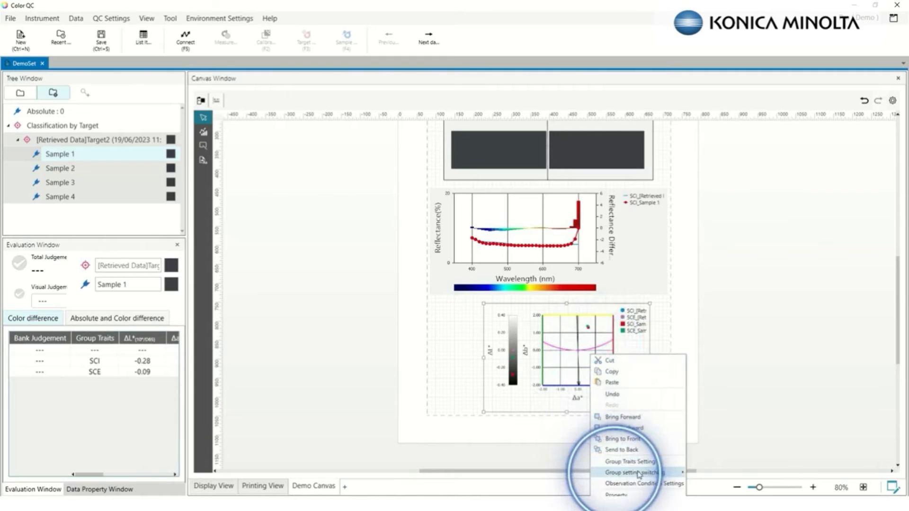
mouse_move(644, 473)
click(717, 241)
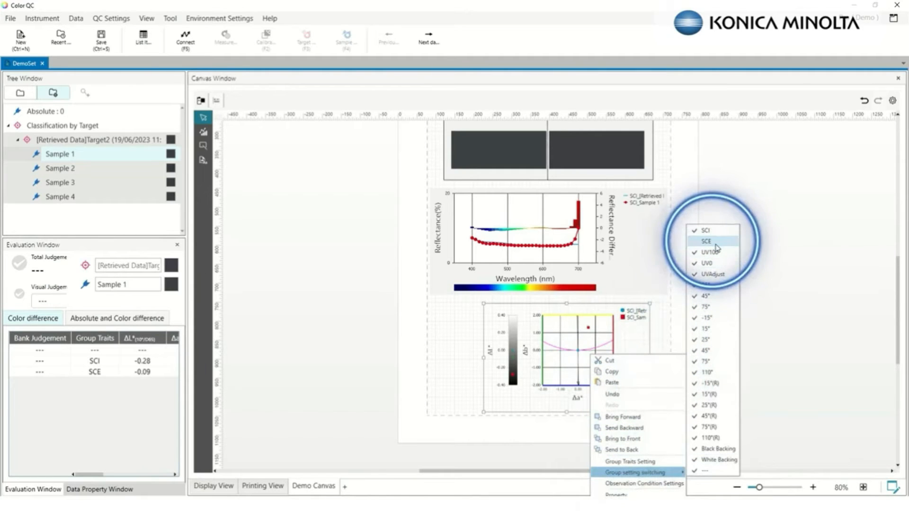
Enable Display All Data for the ΔL*a*b* graph and nudge it slightly left
right_click(525, 353)
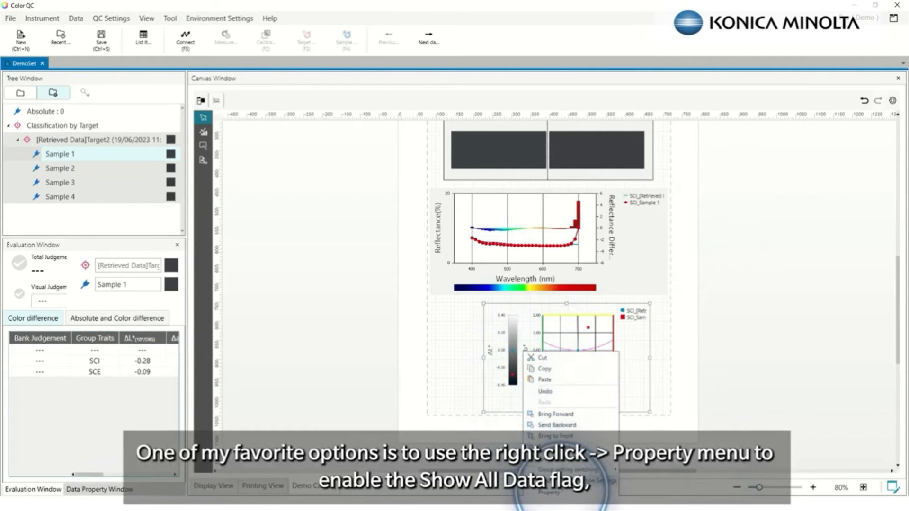
click(552, 492)
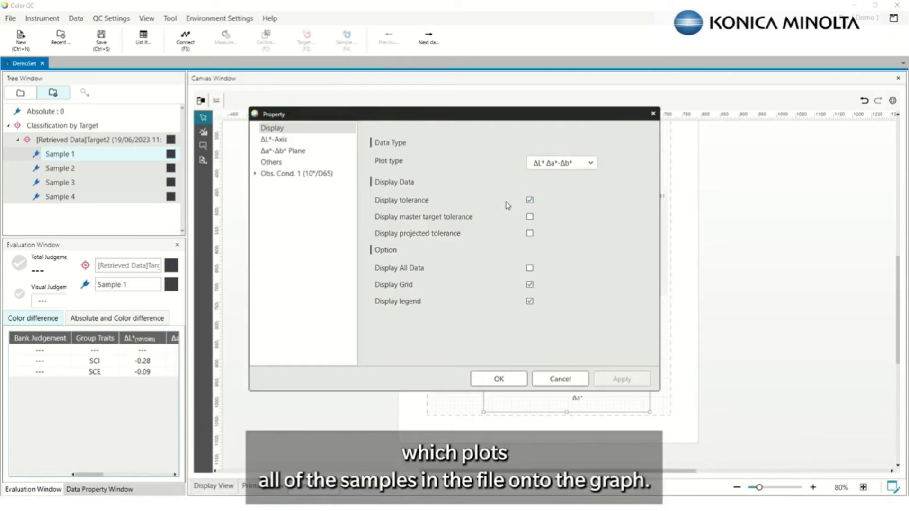
click(529, 268)
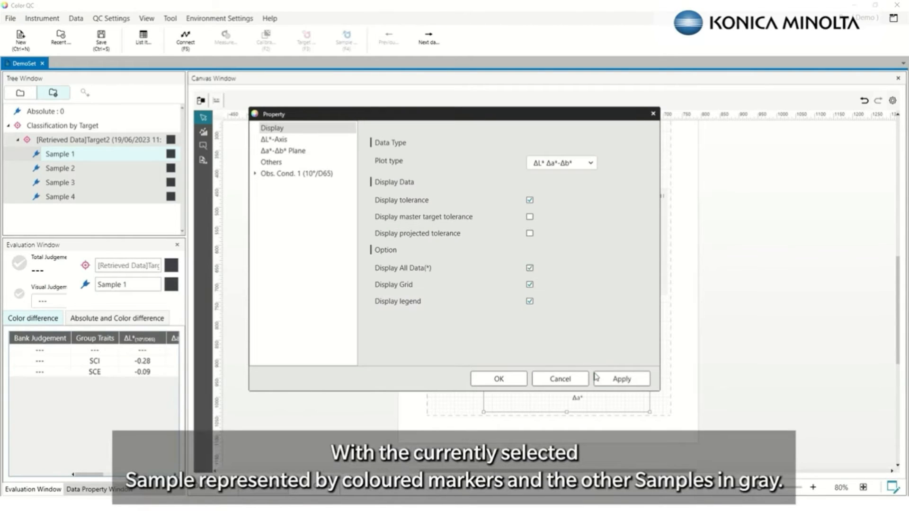
click(619, 381)
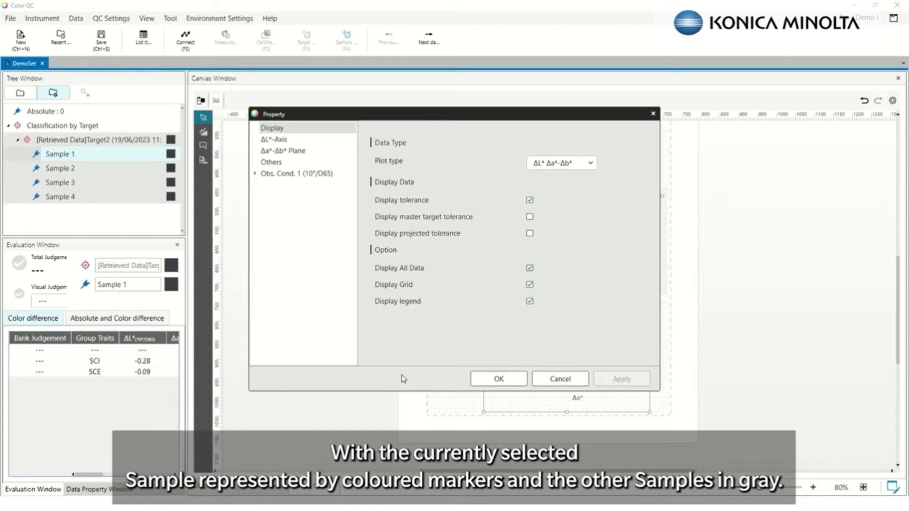
click(515, 385)
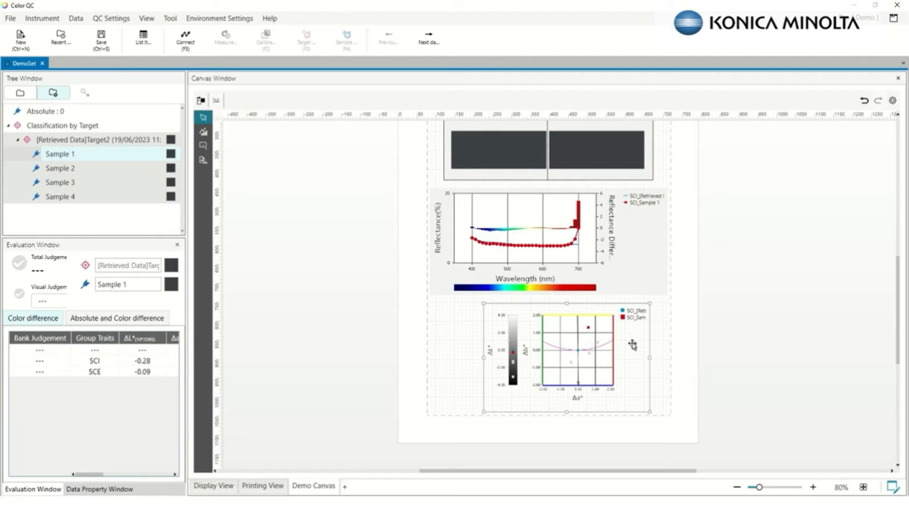
key(Left)
key(Left)
key(Left)
key(Left)
key(Left)
key(Left)
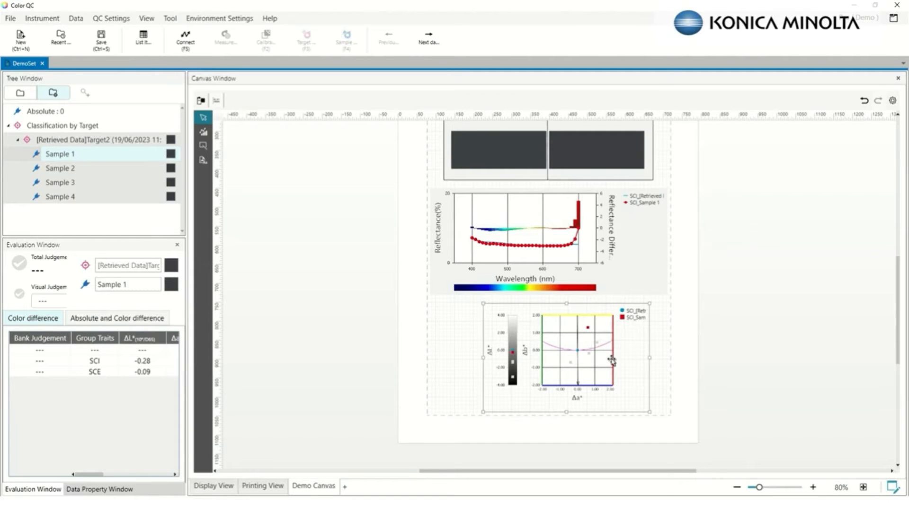
key(Left)
key(Left)
key(Left)
key(Left)
key(Left)
key(Left)
key(Left)
key(Left)
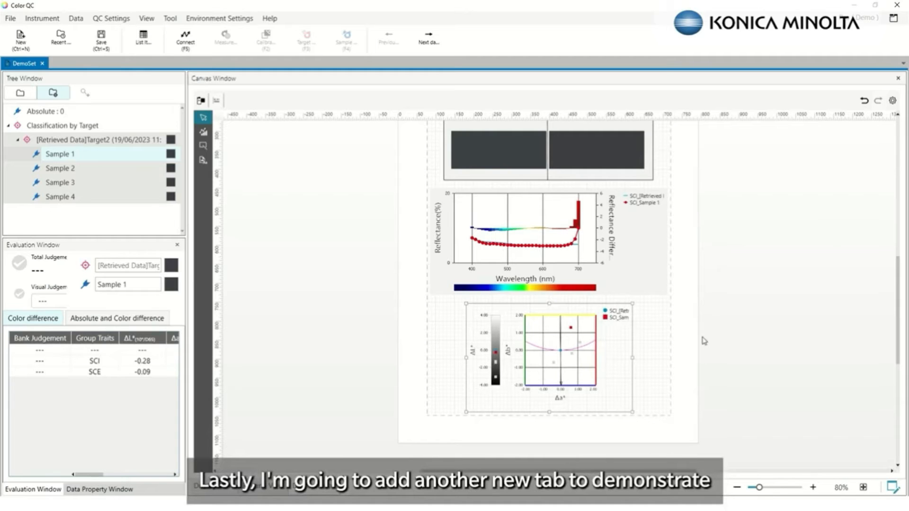
Create a new blank View_4 canvas tab
scroll(704, 341, up, 6)
scroll(711, 369, down, 5)
click(331, 491)
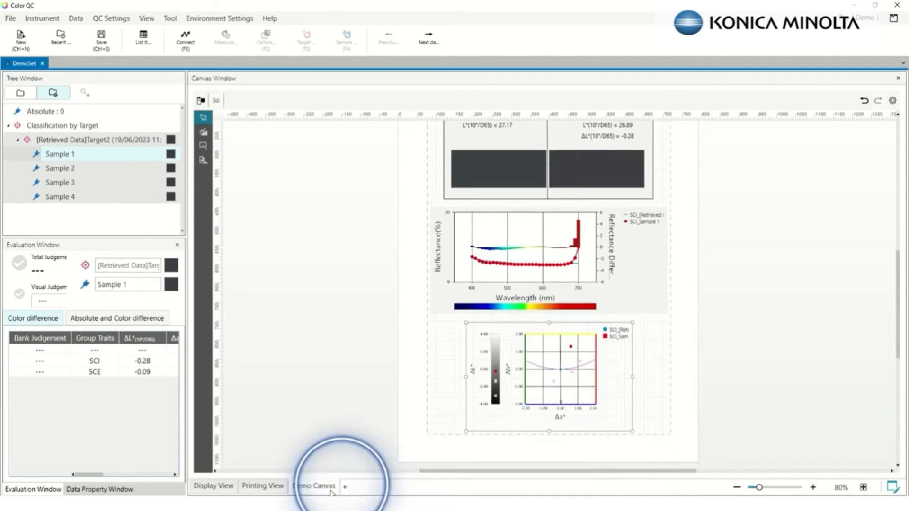
click(344, 487)
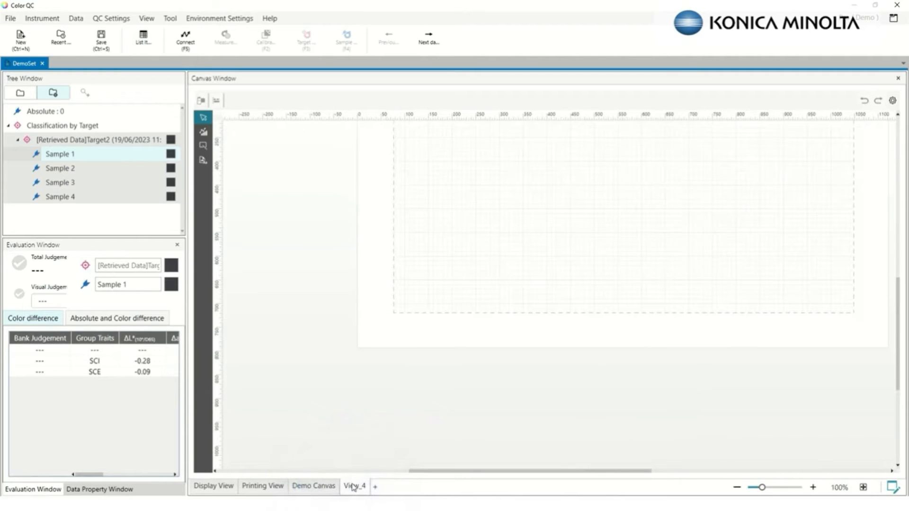
Draw a Data List of L*a*b* values across the View_4 page
scroll(644, 355, up, 5)
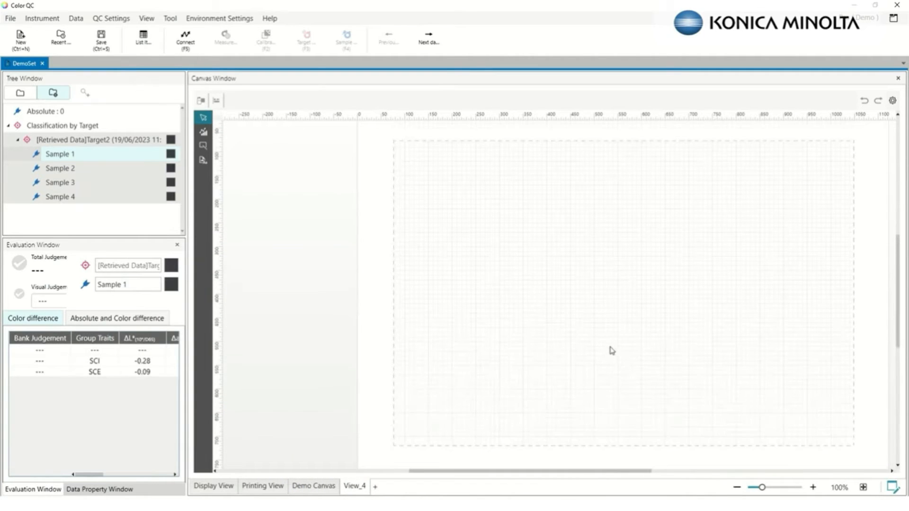
scroll(620, 317, up, 1)
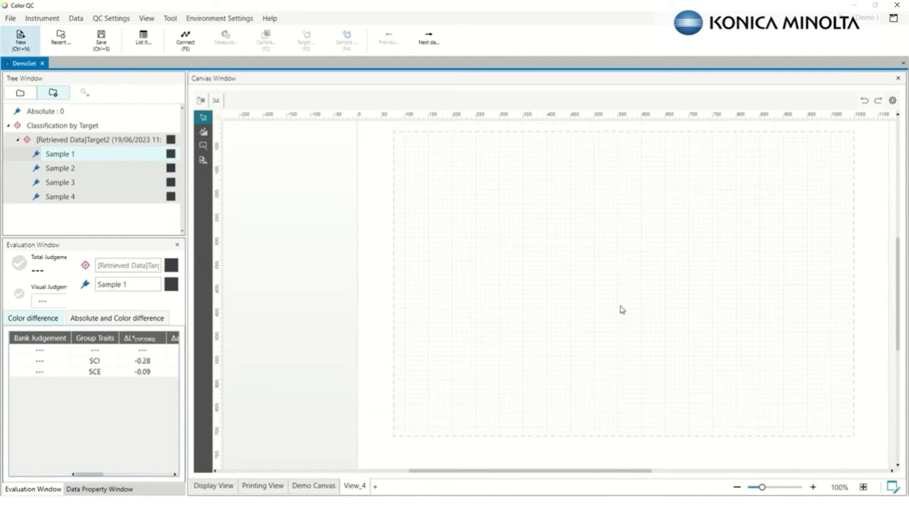
click(203, 162)
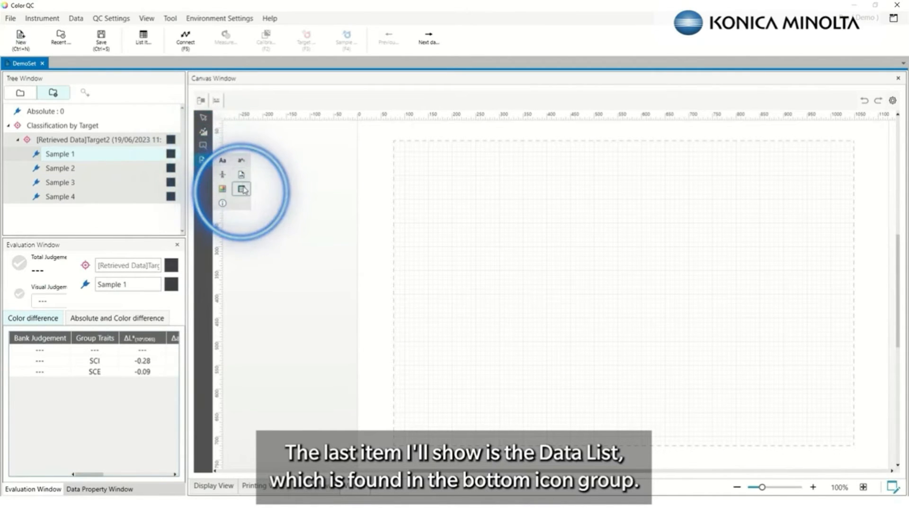
click(241, 163)
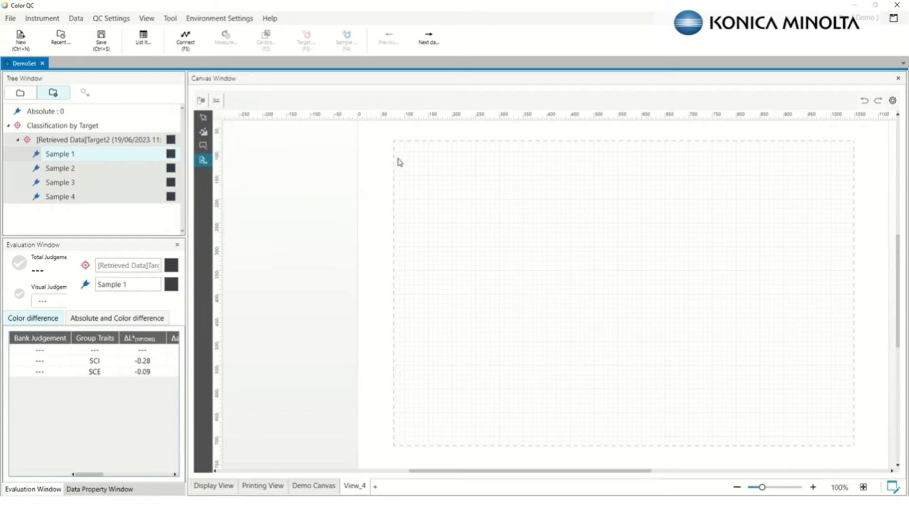
drag(394, 160, 855, 340)
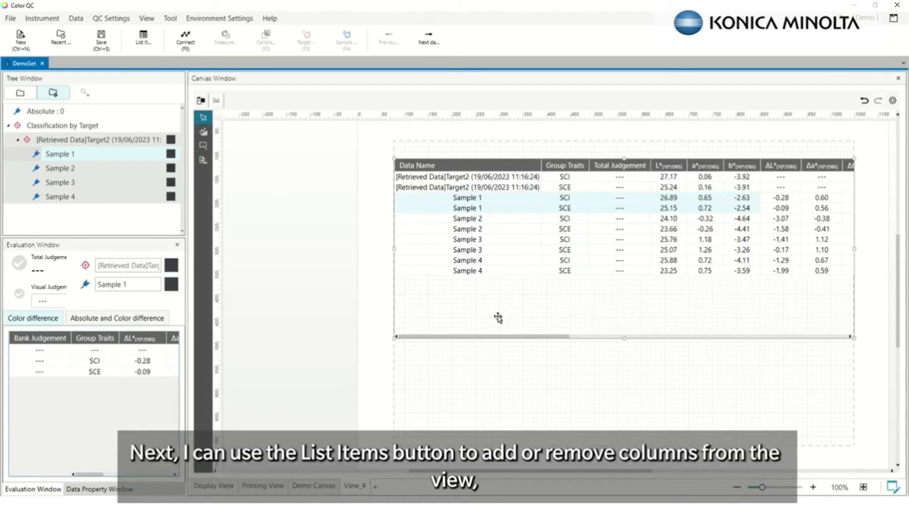
Delete the 10°/F11 difference, MI(DIN) and Data Comment columns from the table's List Items
click(143, 40)
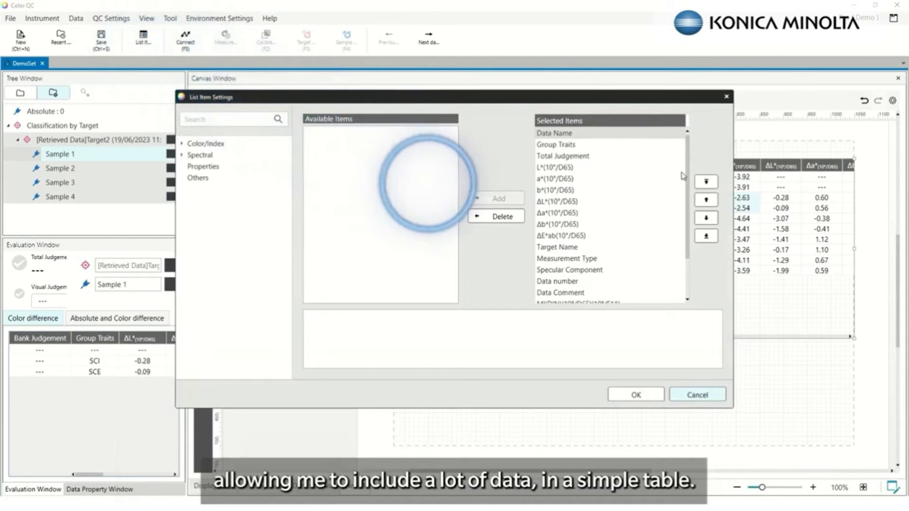
scroll(672, 209, down, 3)
click(573, 265)
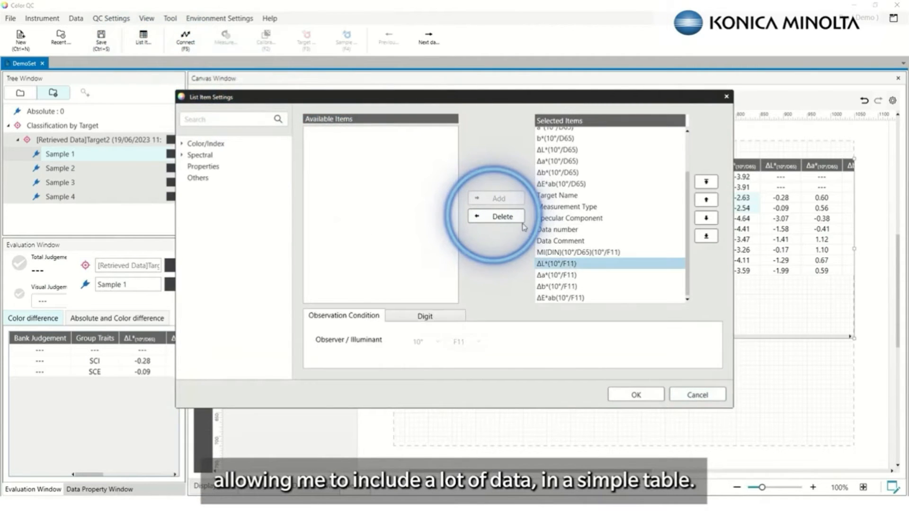
click(517, 217)
click(516, 218)
click(516, 218)
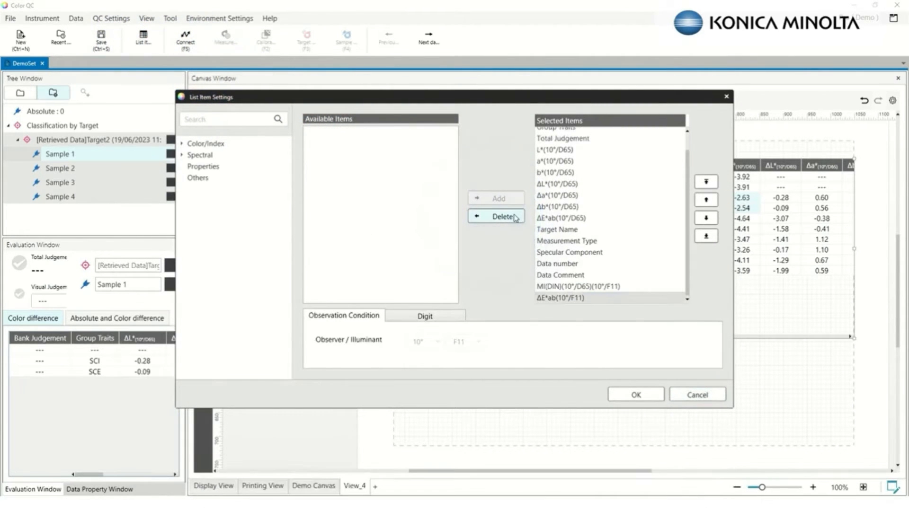
click(516, 218)
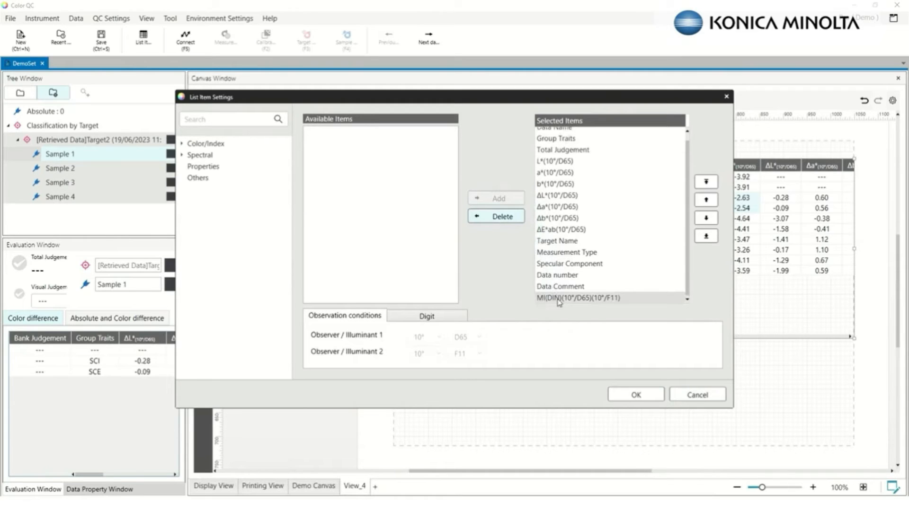
click(501, 219)
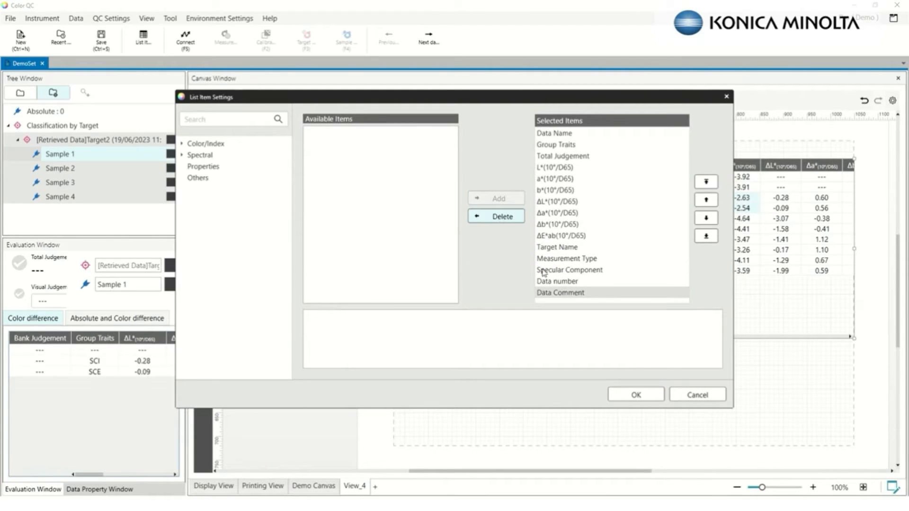
click(504, 217)
click(505, 218)
click(504, 217)
click(505, 217)
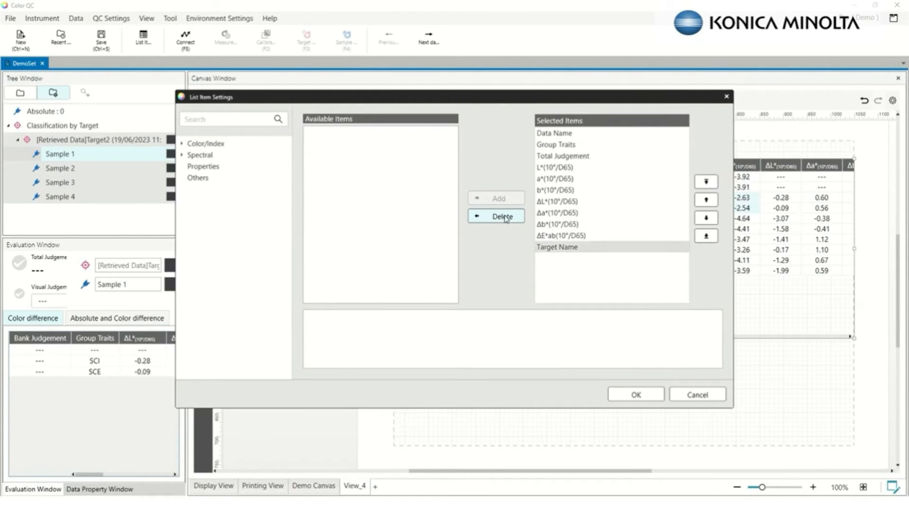
click(505, 217)
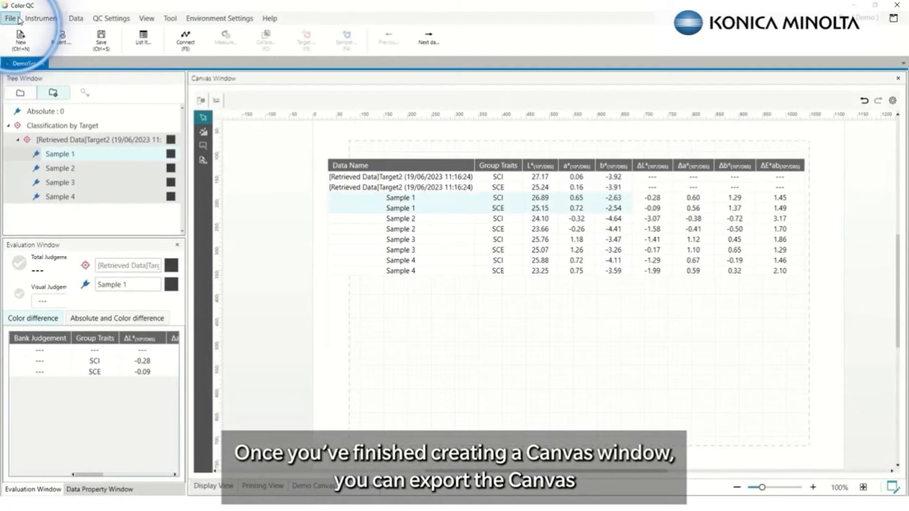
click(11, 19)
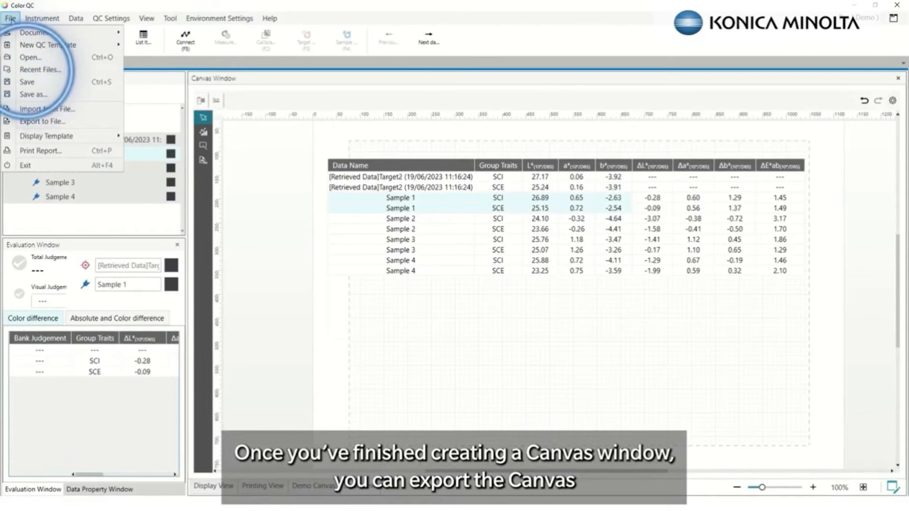
click(31, 138)
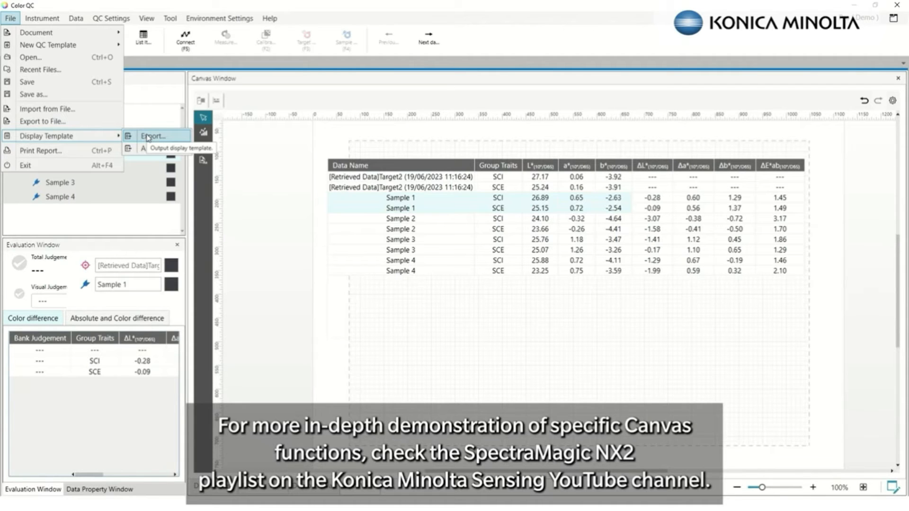
click(324, 408)
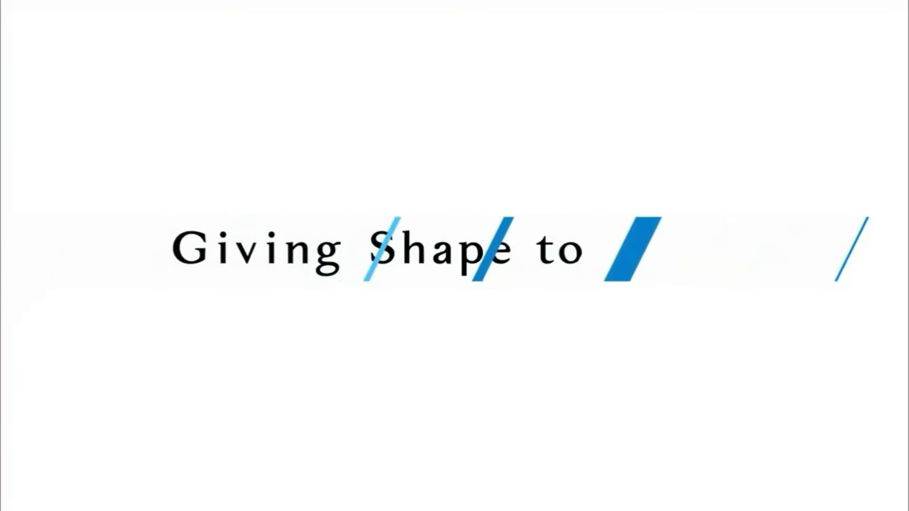
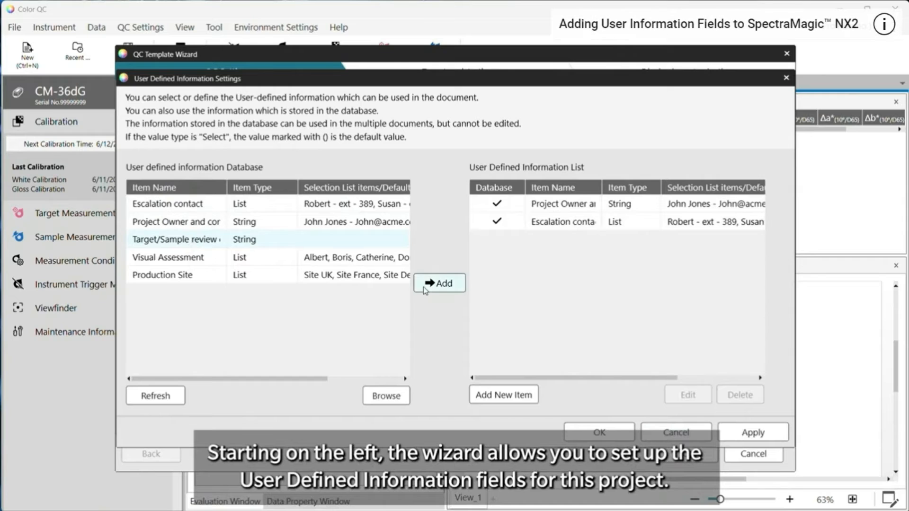
Add Visual Assessment, Target/Sample review and Production Site from the database list to the template's fields
click(192, 257)
click(439, 283)
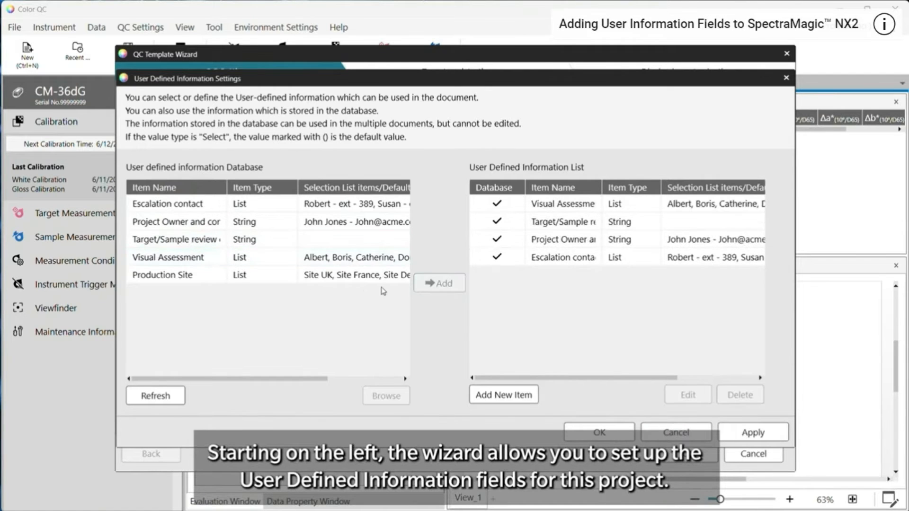
click(191, 277)
click(438, 283)
Start a new information field, cancel it, then apply and close the user information settings
click(495, 396)
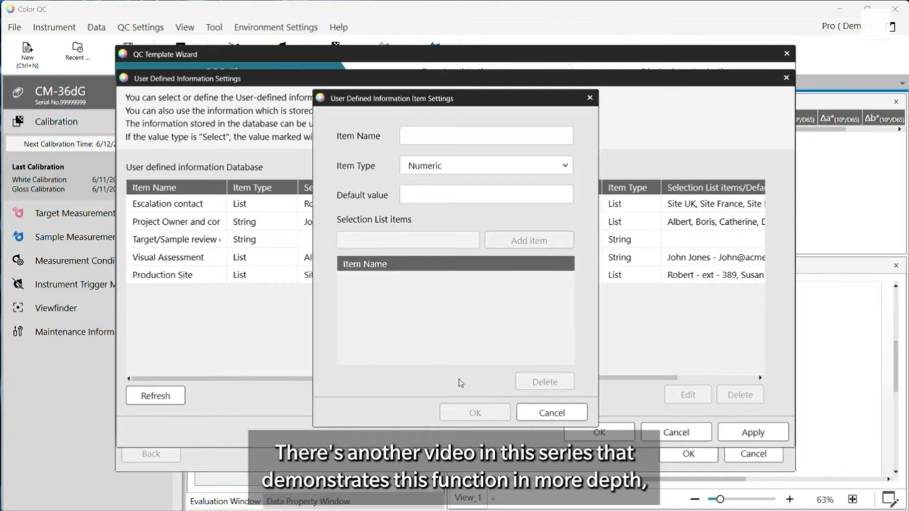
click(525, 413)
click(758, 434)
click(616, 433)
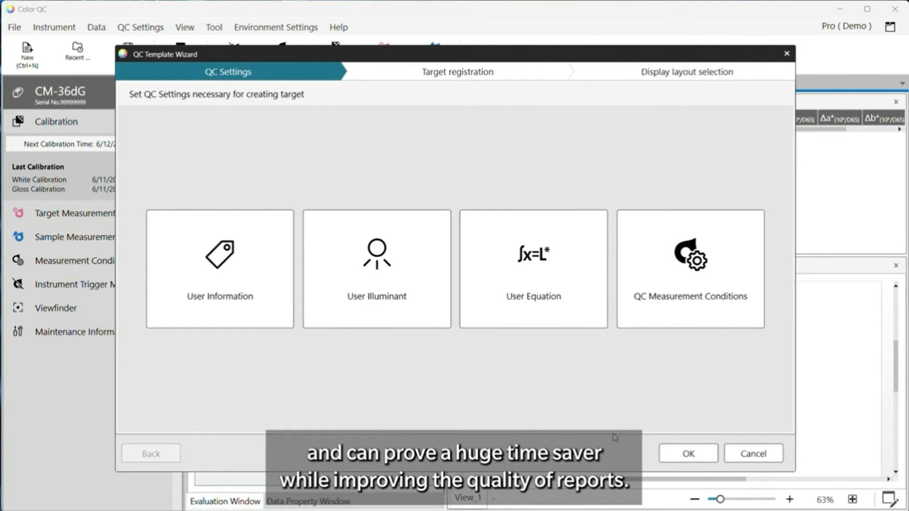
Download the Demo LED illuminant from the database, check its spectral details, then commit and close the illuminant settings
click(365, 298)
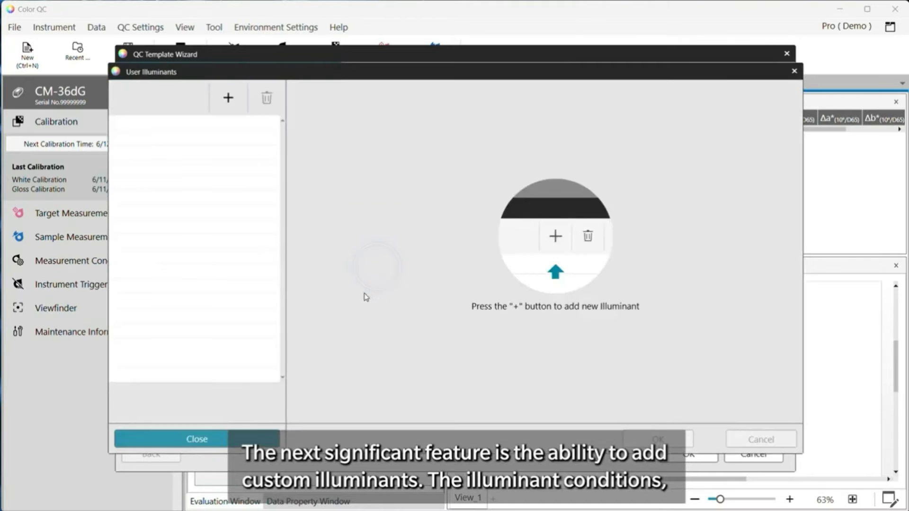
click(228, 97)
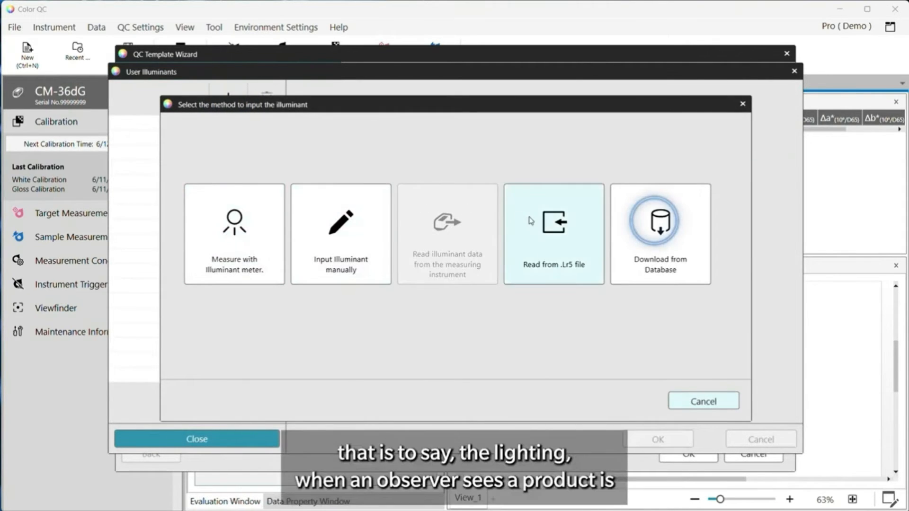
click(628, 226)
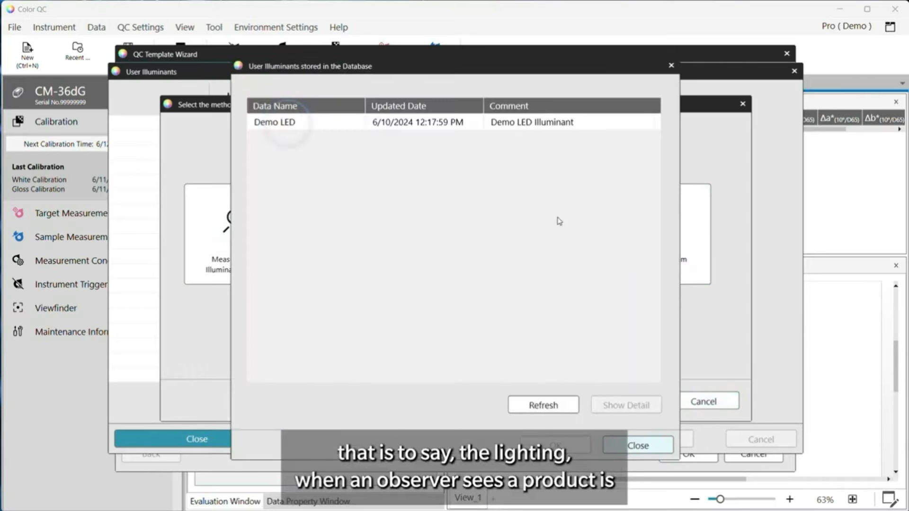
double_click(279, 123)
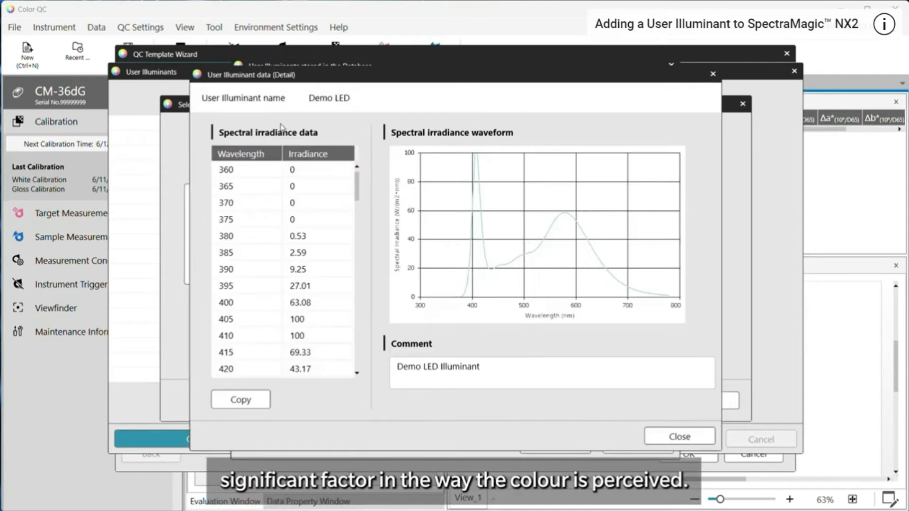
click(677, 437)
click(554, 445)
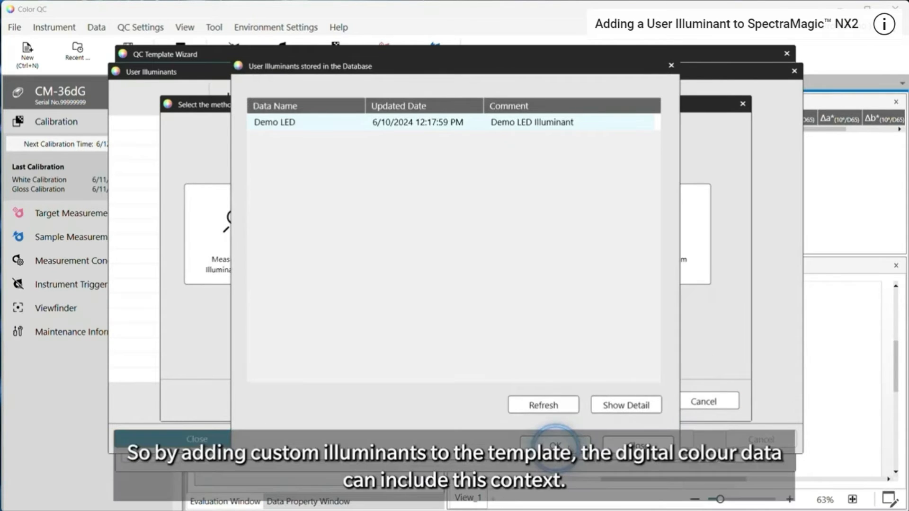
click(410, 313)
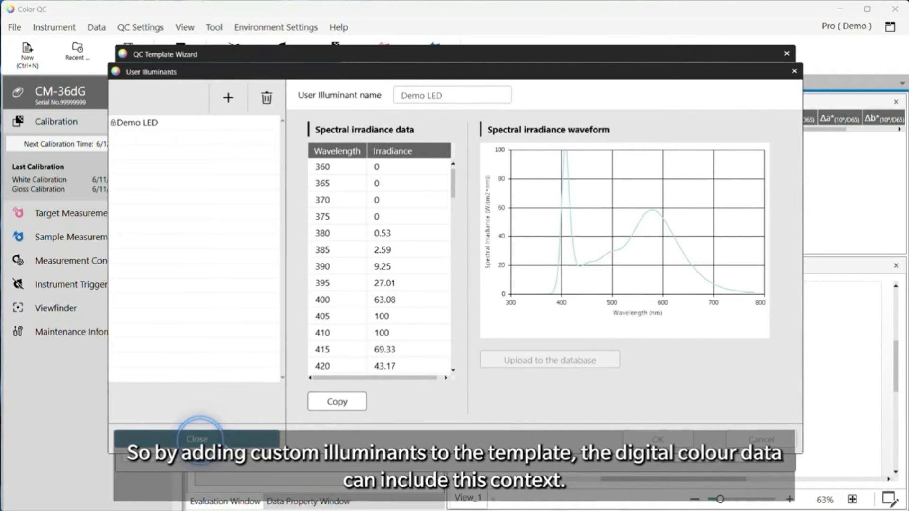
click(225, 441)
click(412, 315)
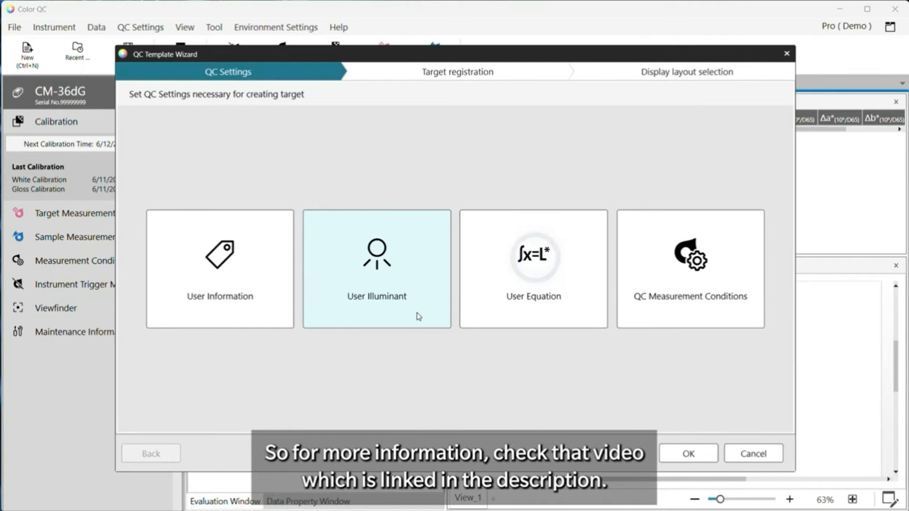
click(498, 278)
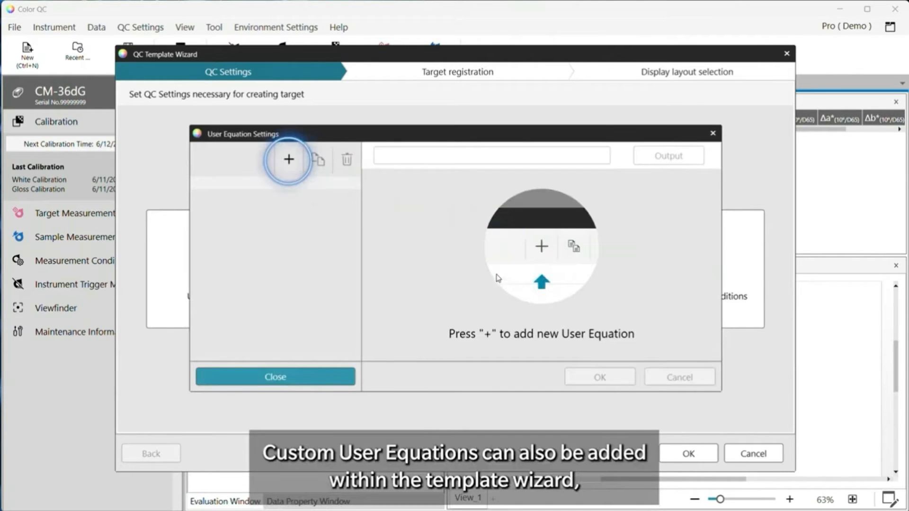
click(287, 159)
click(358, 245)
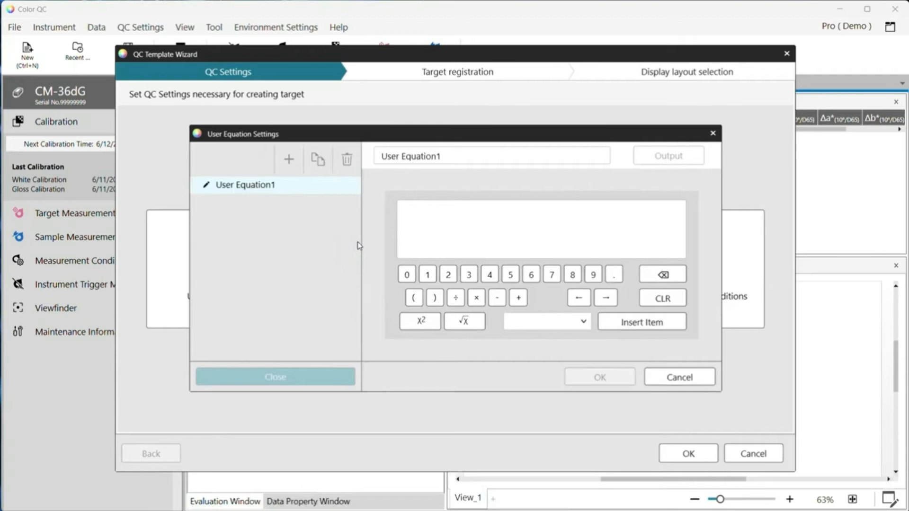
click(693, 380)
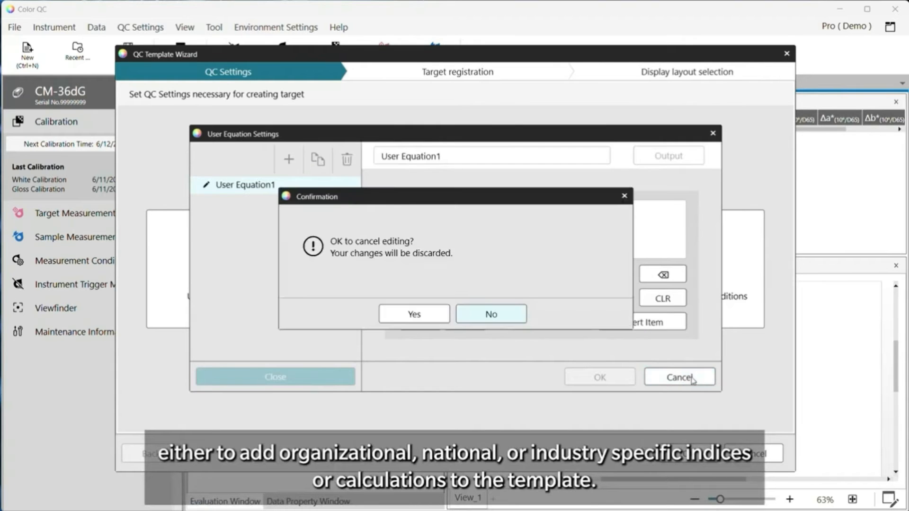
click(429, 318)
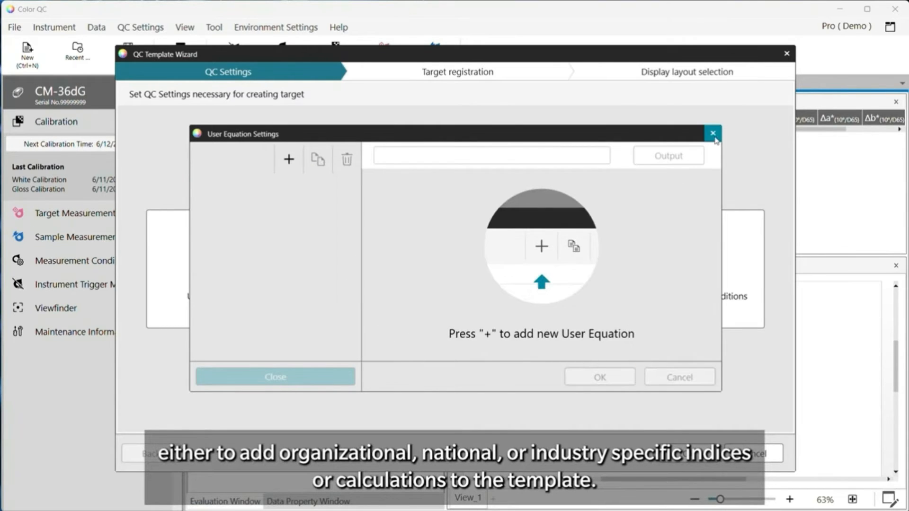
click(714, 138)
click(430, 318)
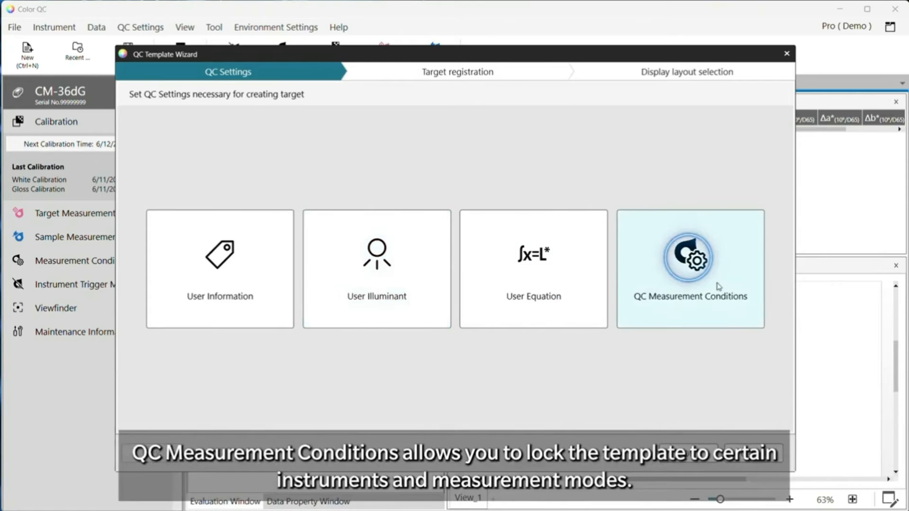
Set the QC measurement conditions to MAV(8mm) area and SCI + SCE specular component, then save
click(718, 287)
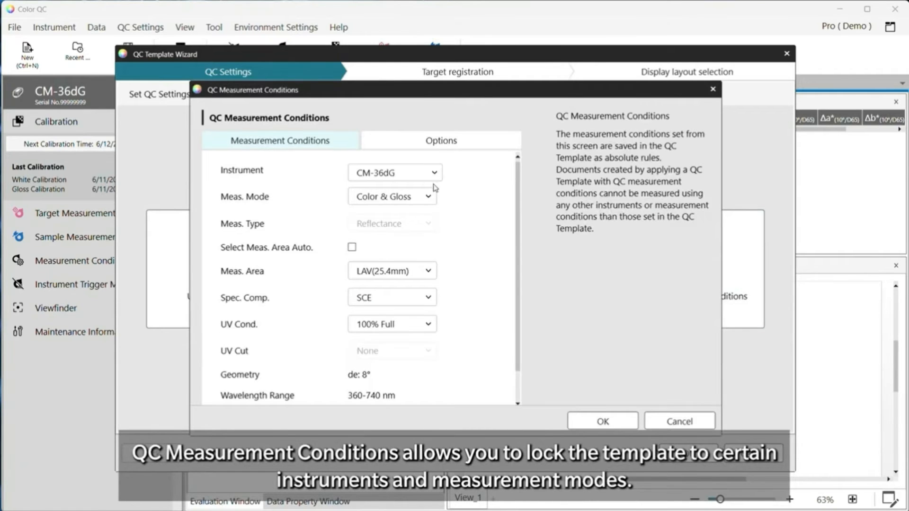
click(431, 271)
click(400, 325)
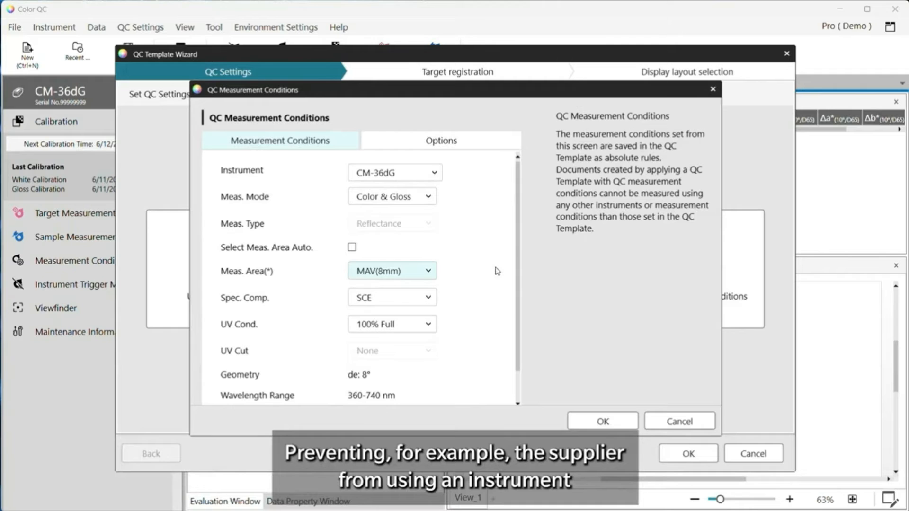
click(402, 298)
click(391, 353)
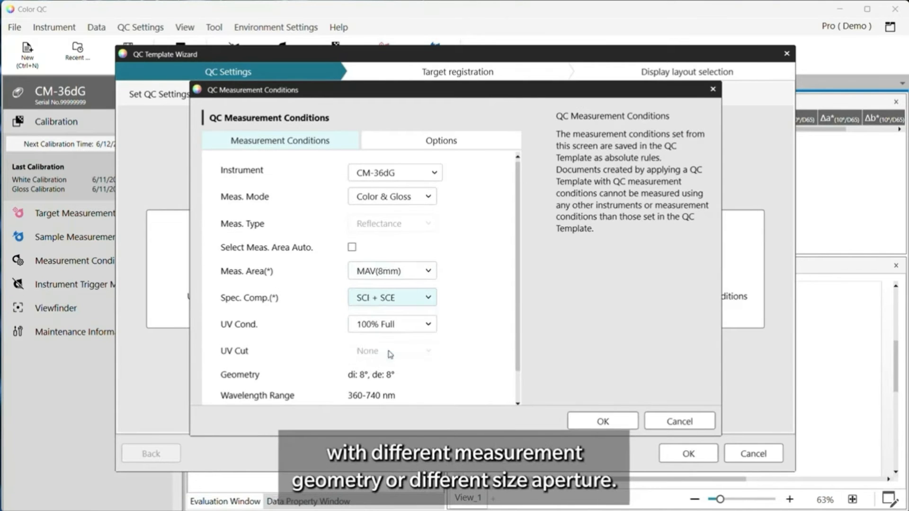
drag(517, 329, 525, 378)
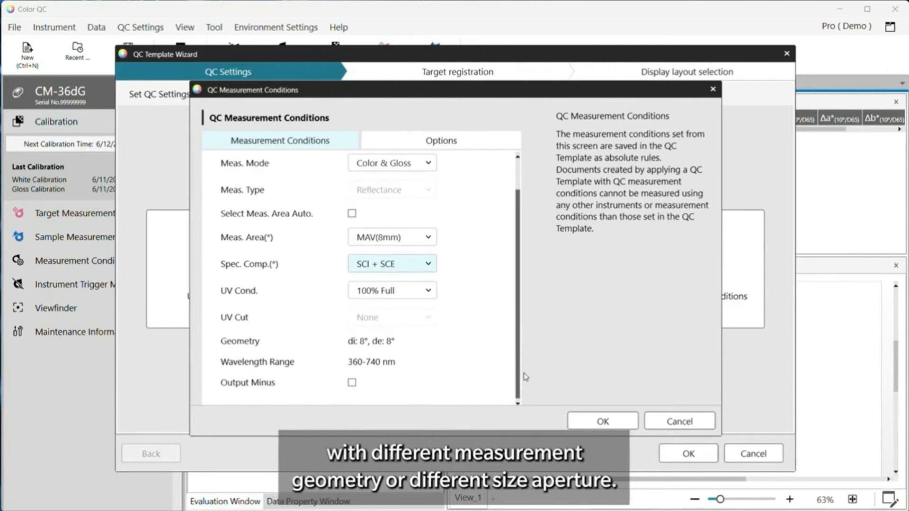
scroll(505, 228, up, 2)
click(441, 142)
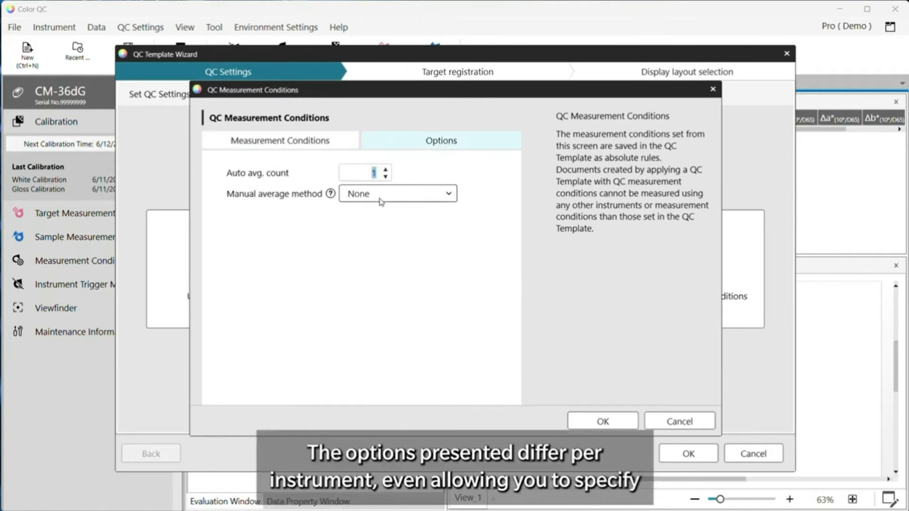
click(315, 151)
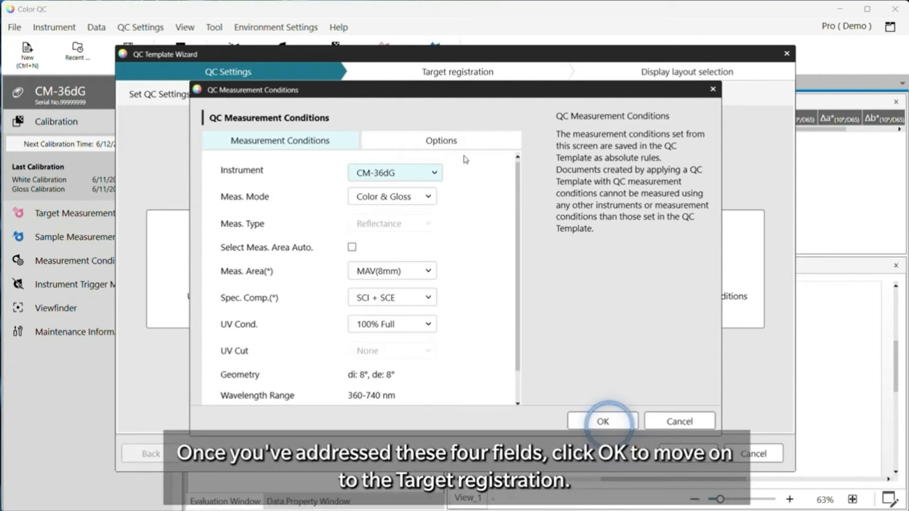
click(603, 420)
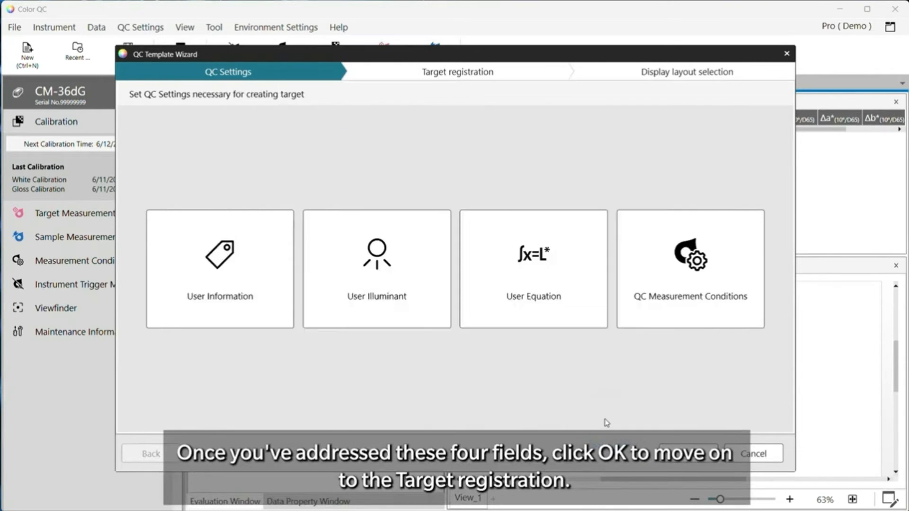
Proceed to target registration and choose to register the target by measurement
click(684, 453)
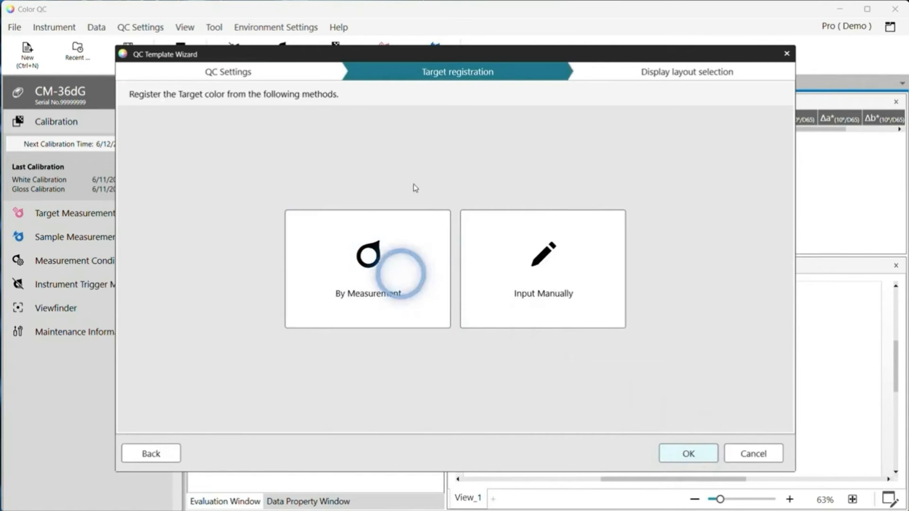
click(365, 231)
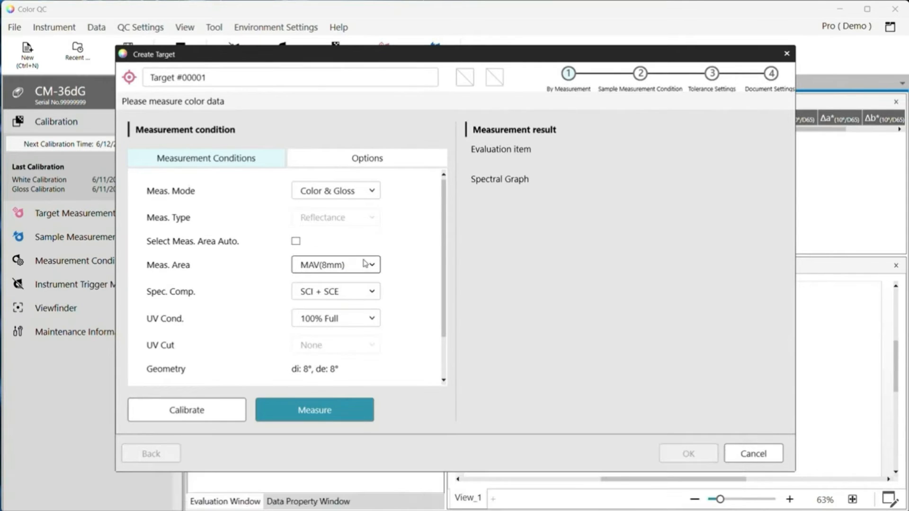
scroll(421, 258, down, 2)
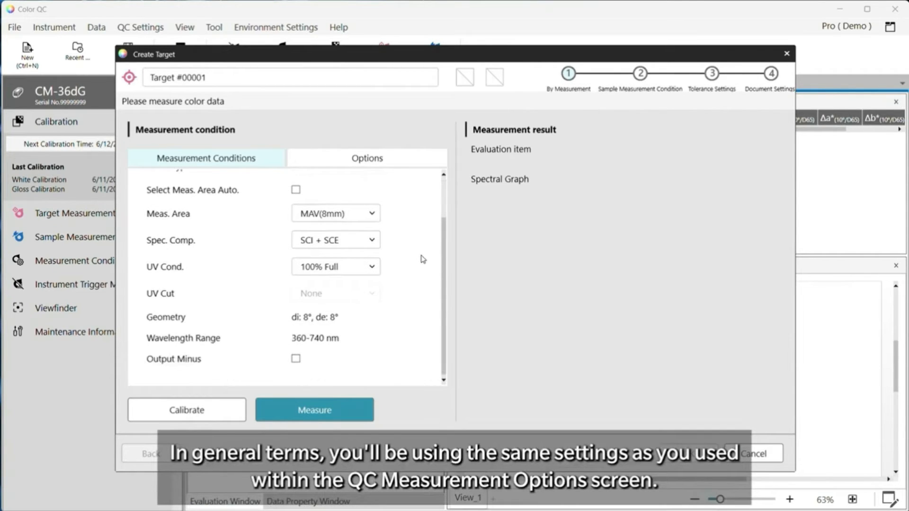
scroll(423, 259, up, 2)
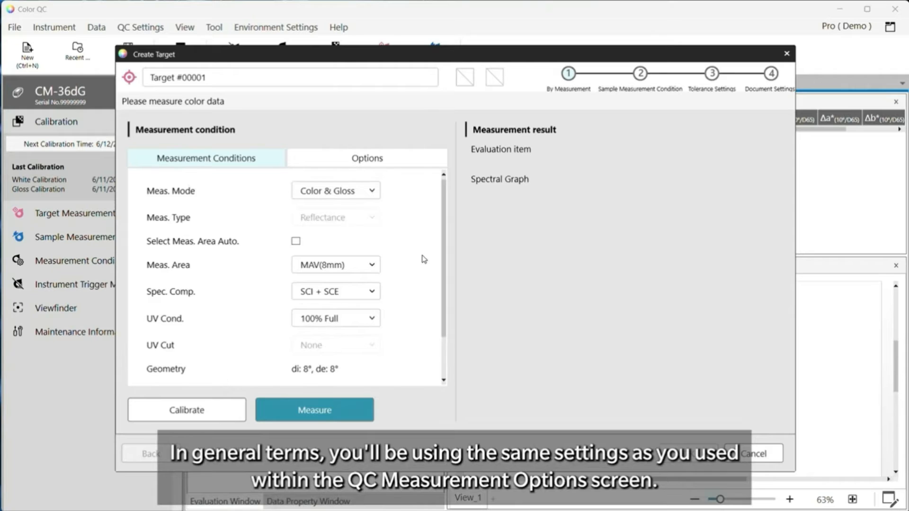
Run the instrument's zero, white and gloss calibrations
click(190, 410)
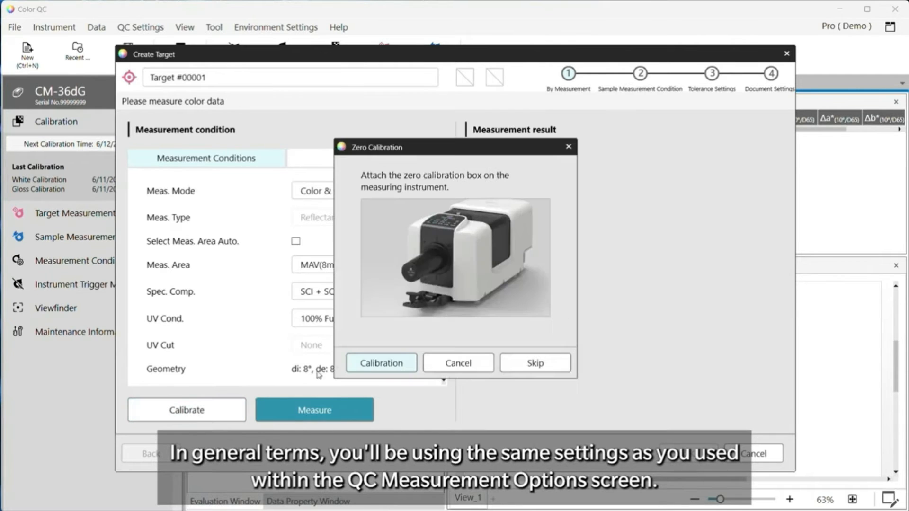
click(400, 369)
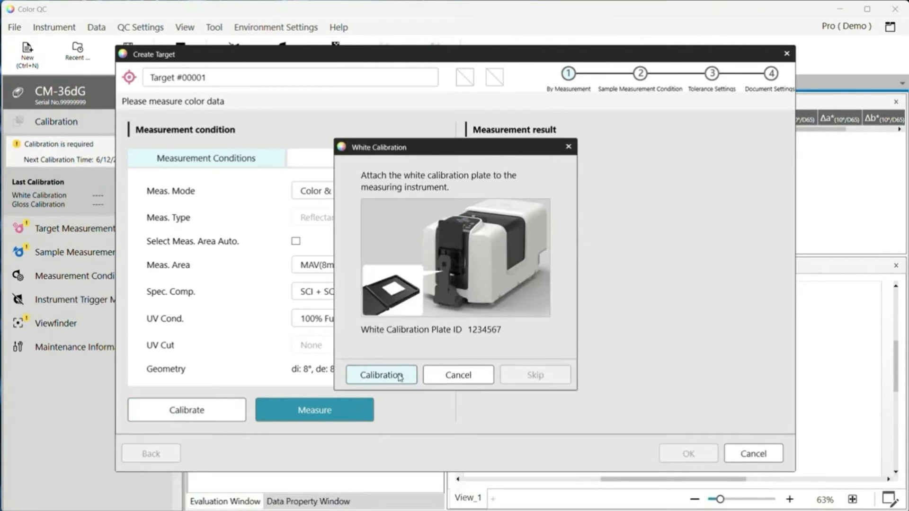
click(400, 376)
click(400, 376)
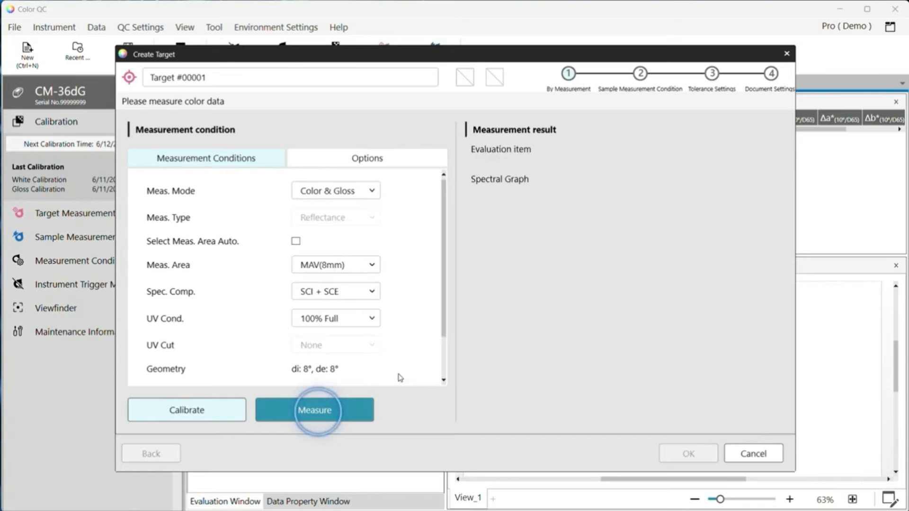
Measure the target, rename it 'Production Pink3' and accept the measurement
click(316, 410)
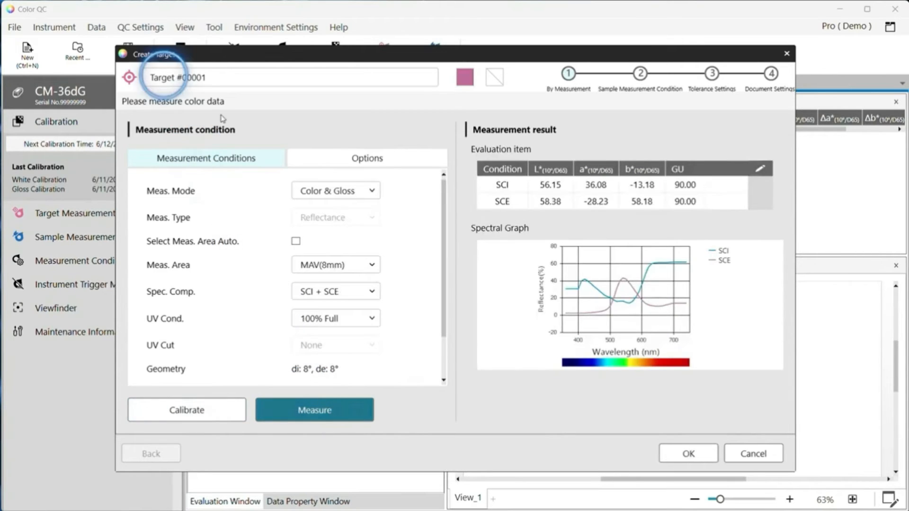
drag(209, 77, 147, 78)
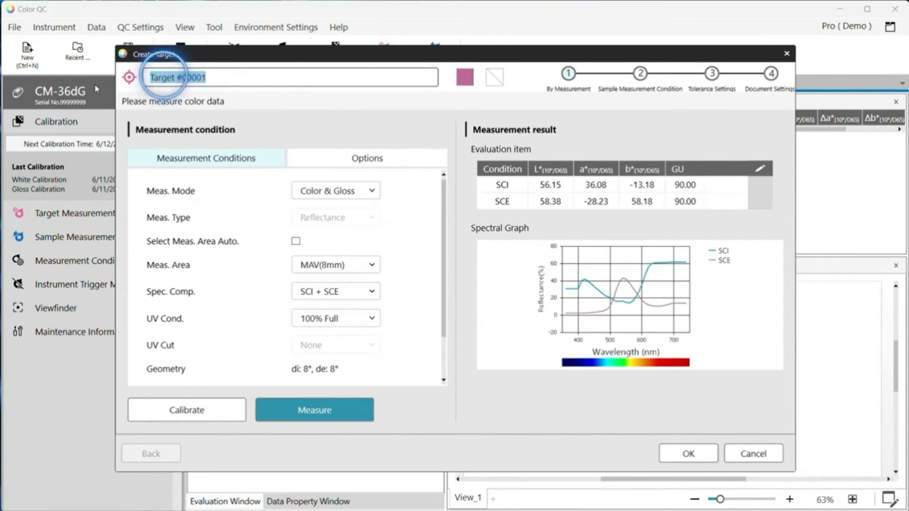
text(Prody)
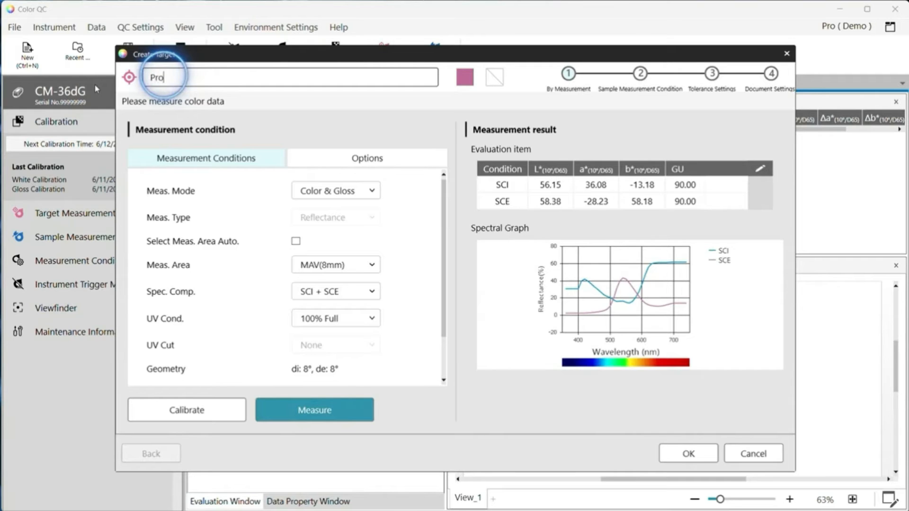
key(BackSpace)
text(uction Pink3)
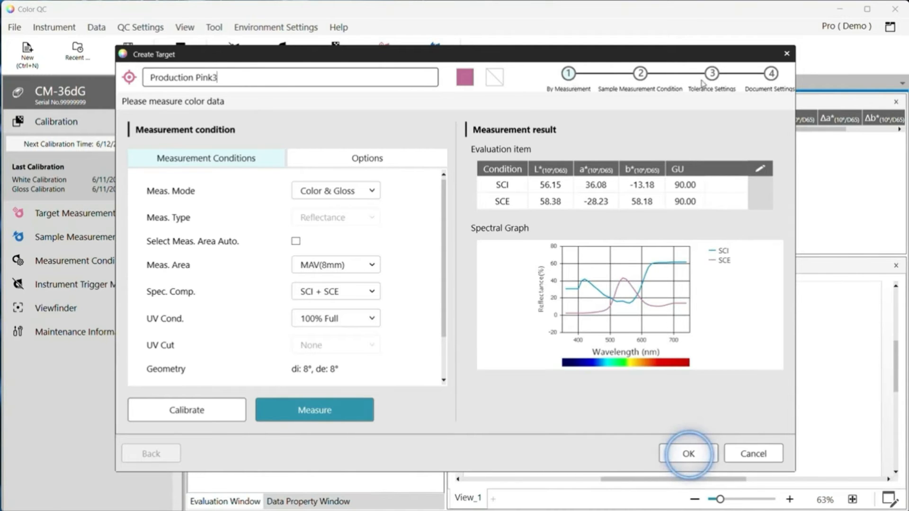
click(688, 454)
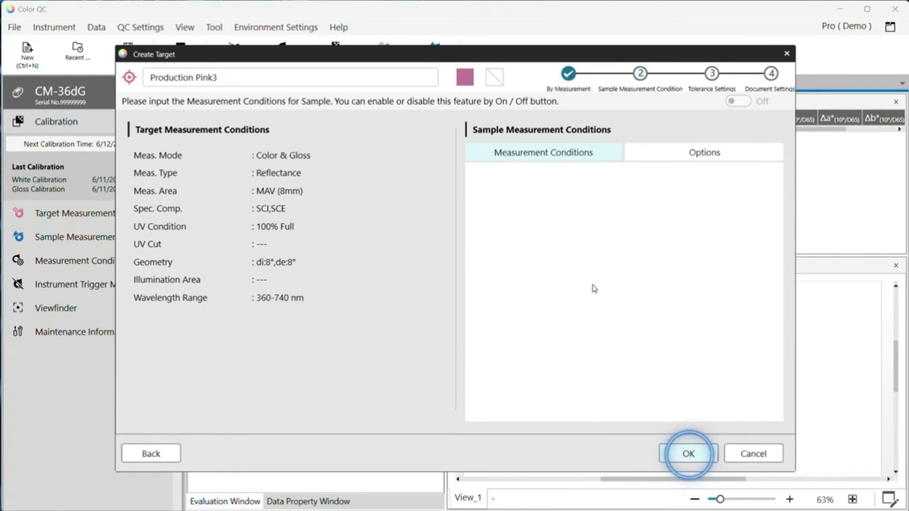
Enable SCI and SCE ΔE*ab tolerances, with SCE set to 1.5 and a 90% warning level
click(689, 454)
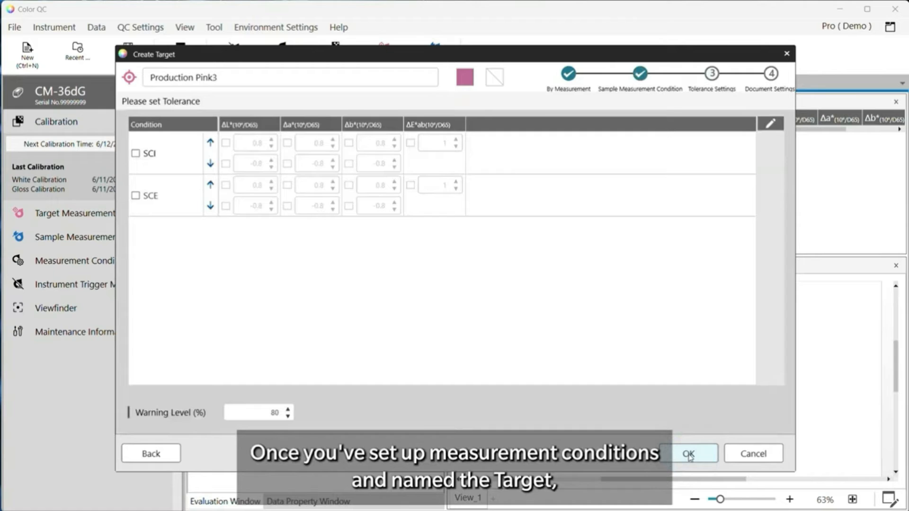
click(135, 153)
click(135, 195)
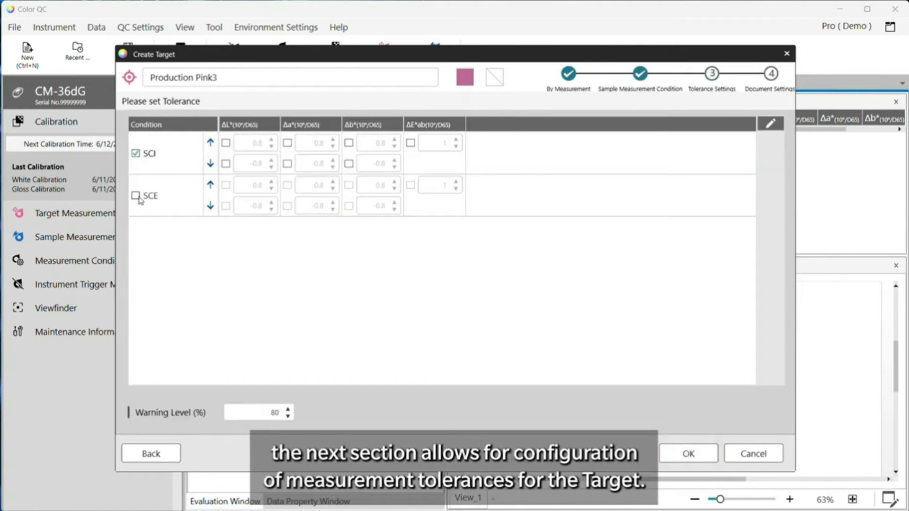
click(410, 185)
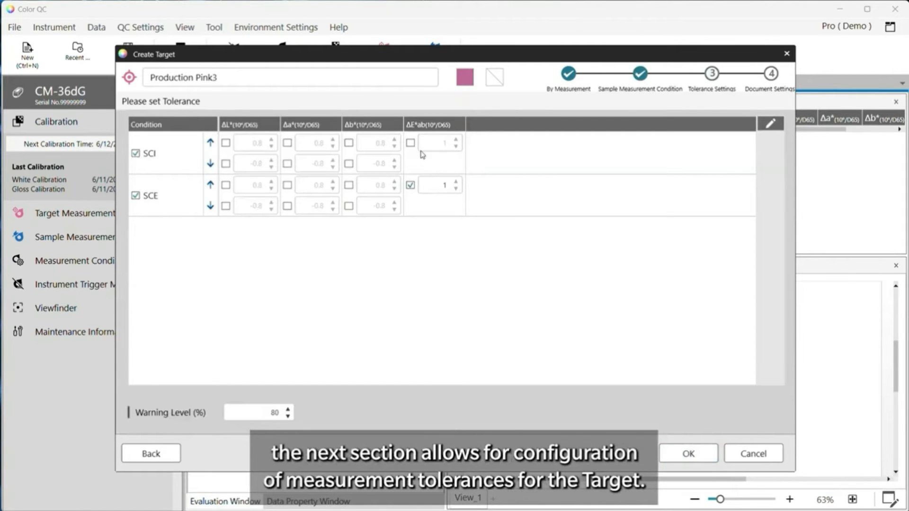
click(410, 143)
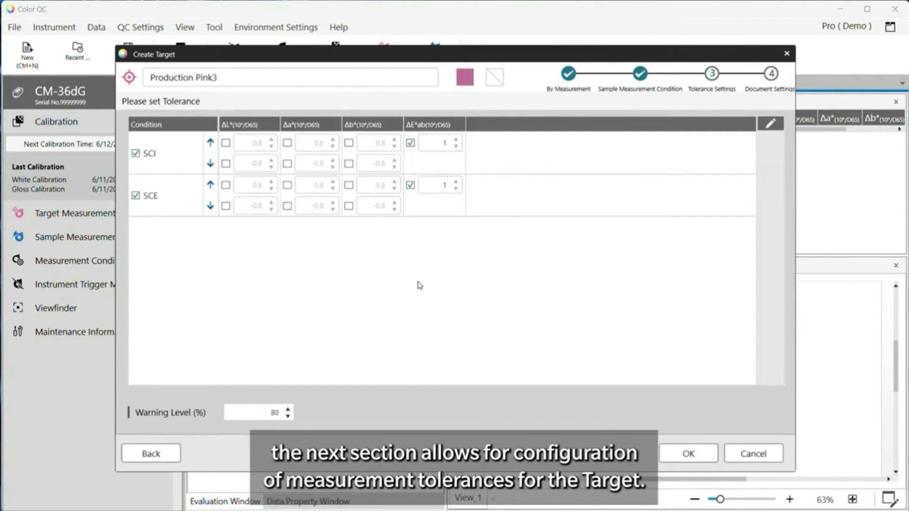
double_click(444, 185)
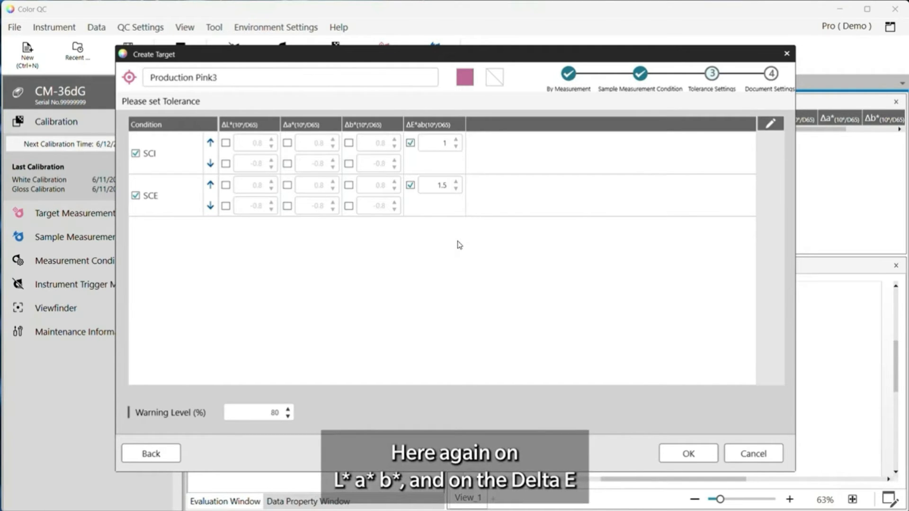
drag(256, 412, 309, 412)
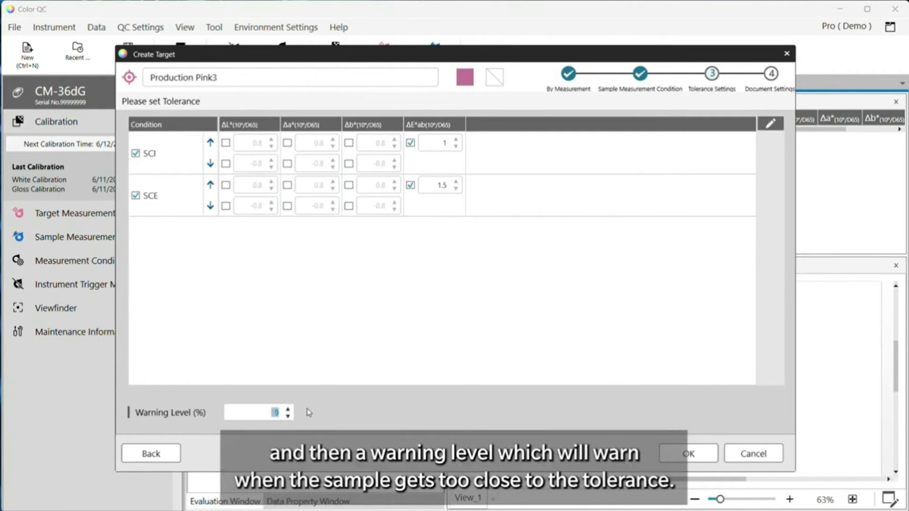
text(90)
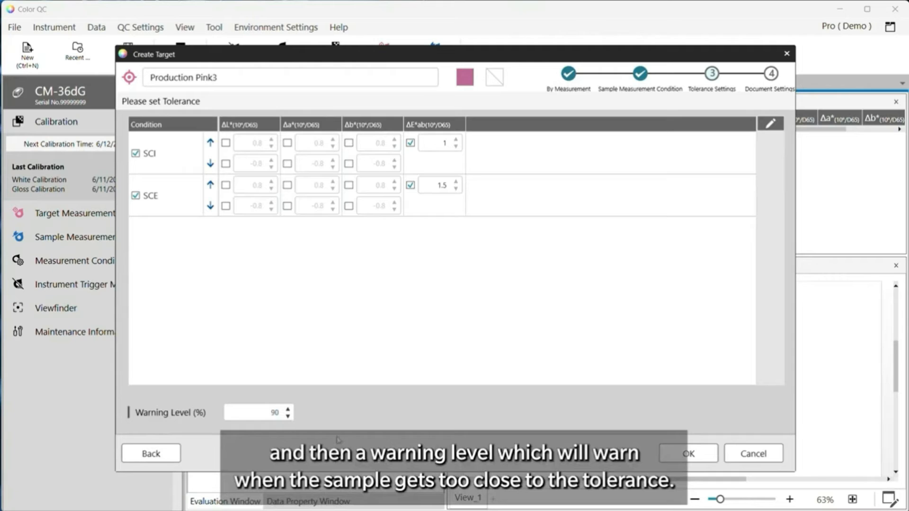
click(693, 454)
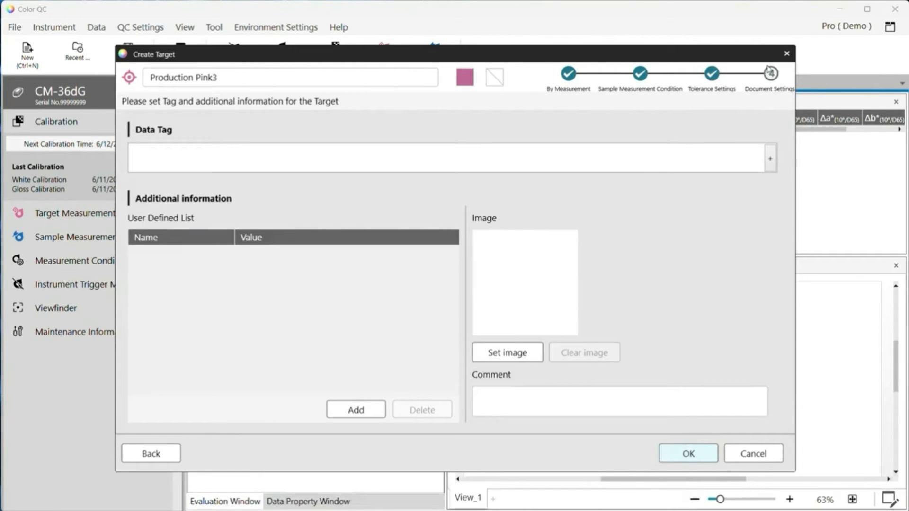
click(153, 161)
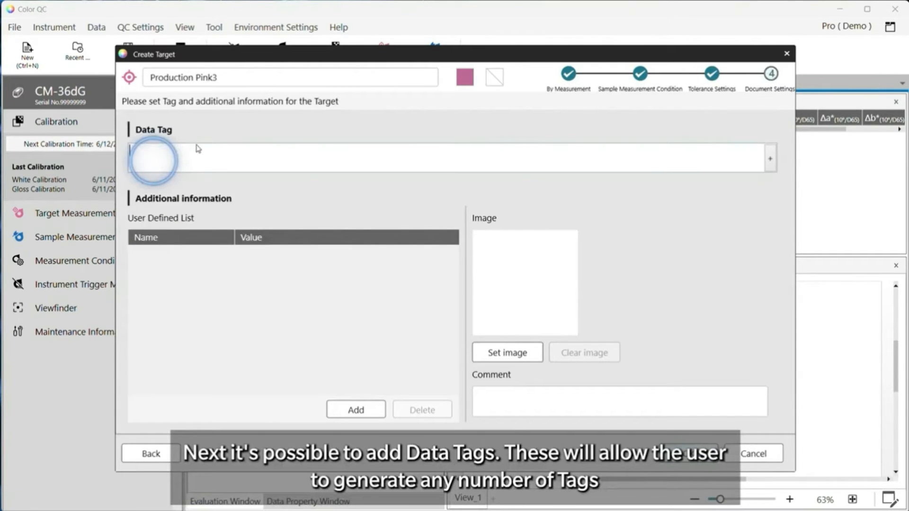
Add the data tags Pink, Customer2b and Produced UK to the target
text(Pink)
key(Return)
text(Customer2b)
key(Return)
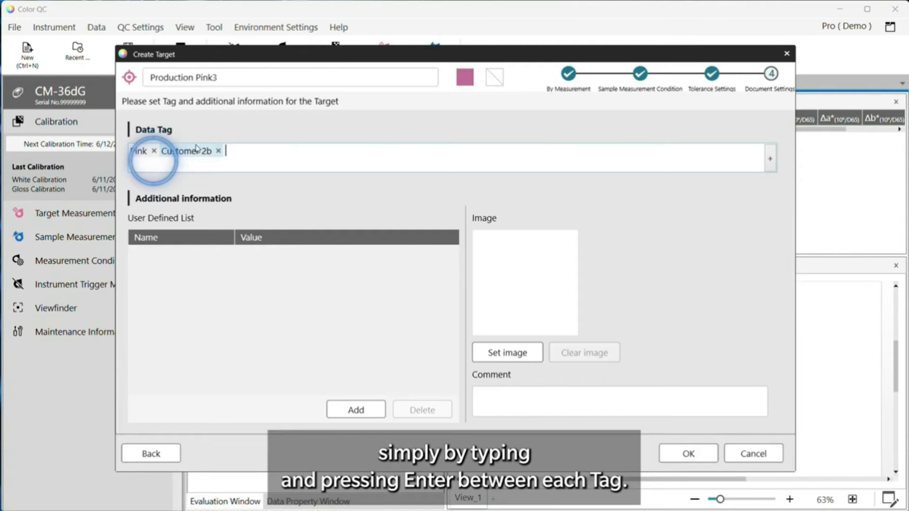
text(Pr)
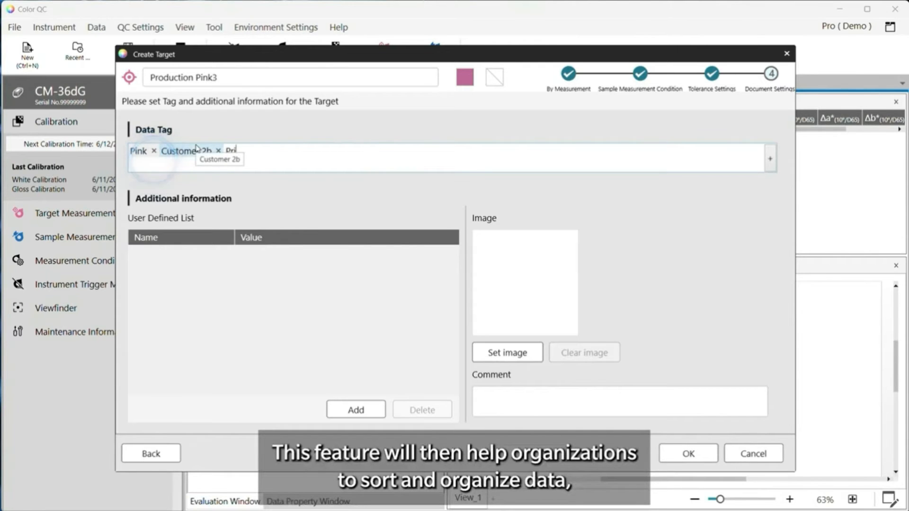
text(oduced UK)
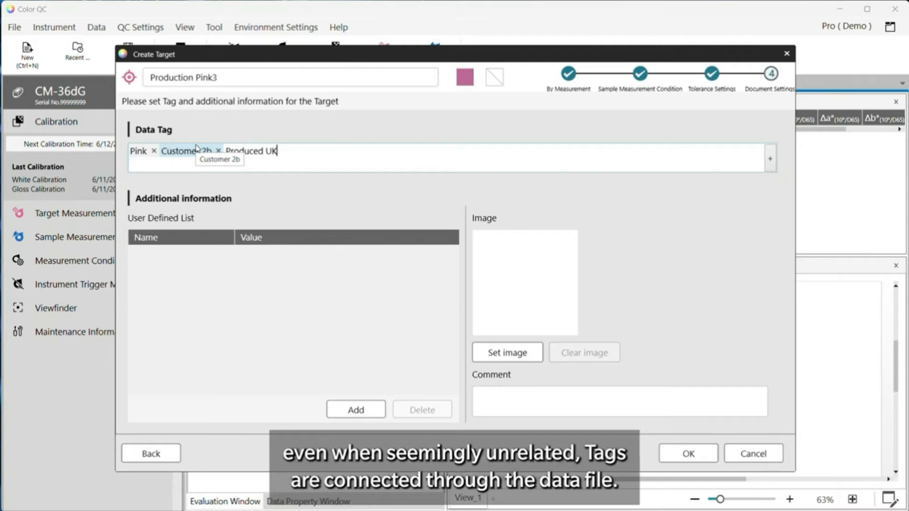
key(Return)
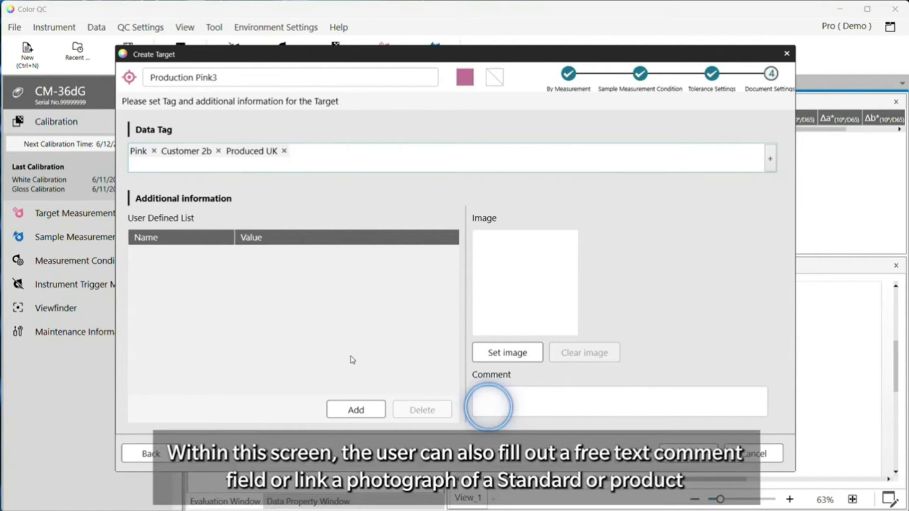
Enter the target comment 'Mould 3 Measure on top'
click(539, 407)
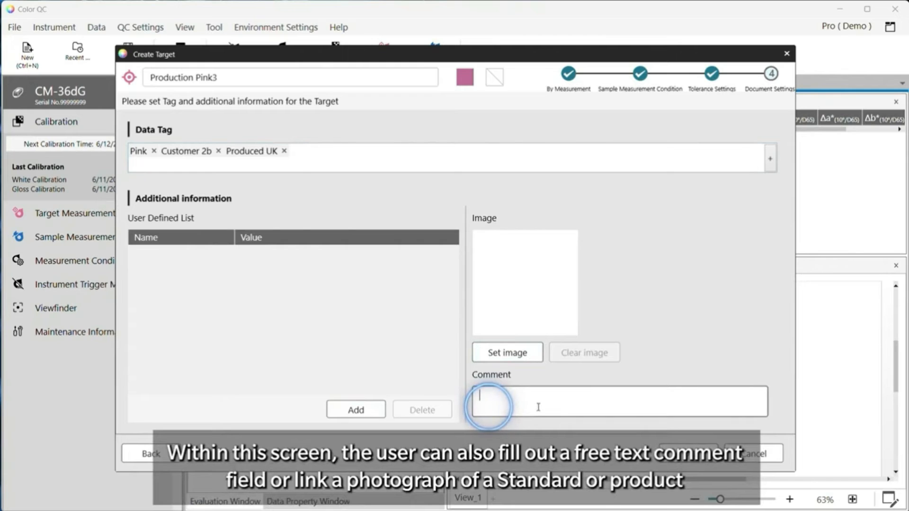
text(Moul)
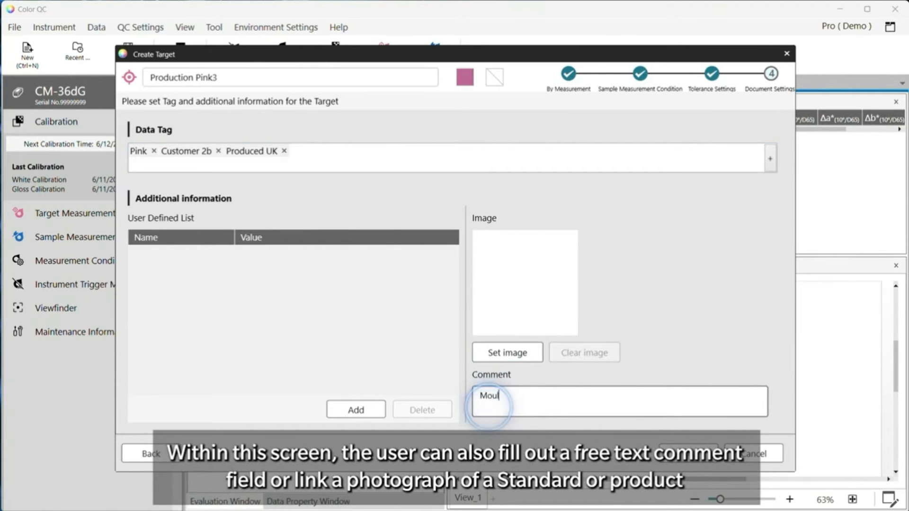
text(d 3)
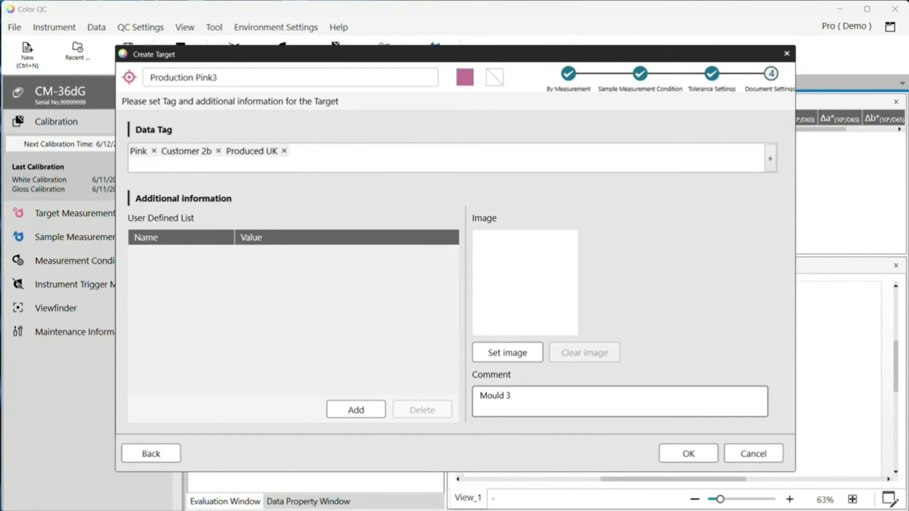
text(Measure on top)
click(358, 409)
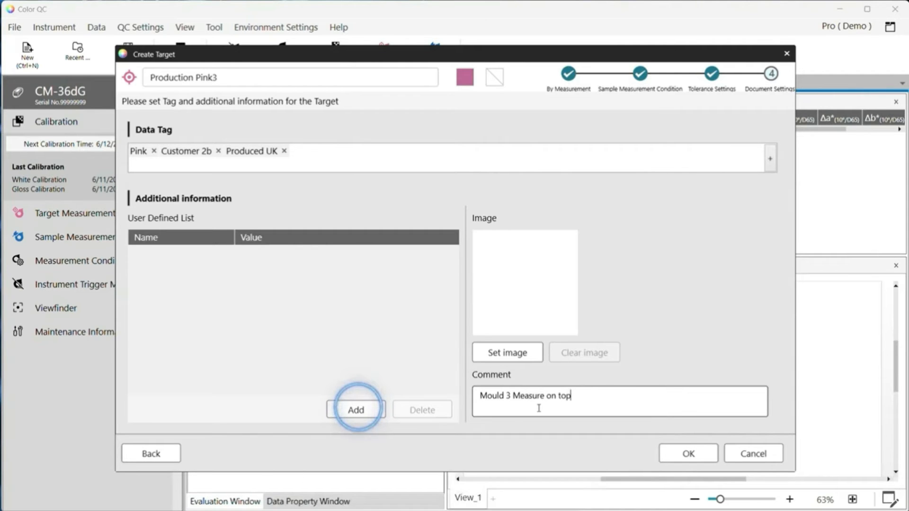
Add the Production Site field to the target with the value Site UK
click(328, 402)
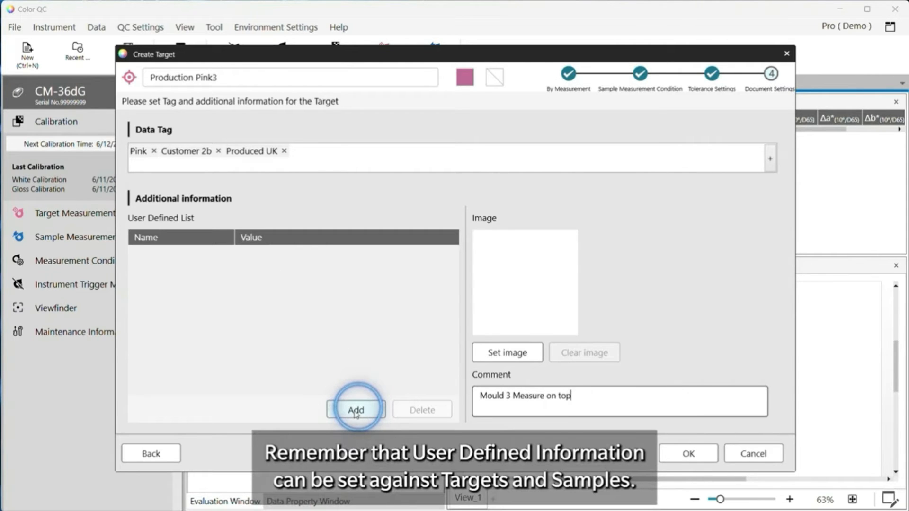
click(445, 258)
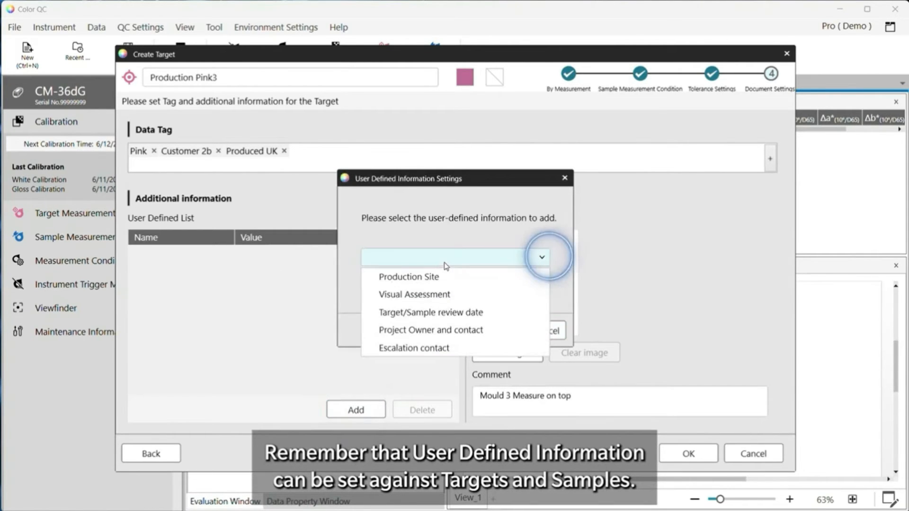
click(419, 277)
click(505, 330)
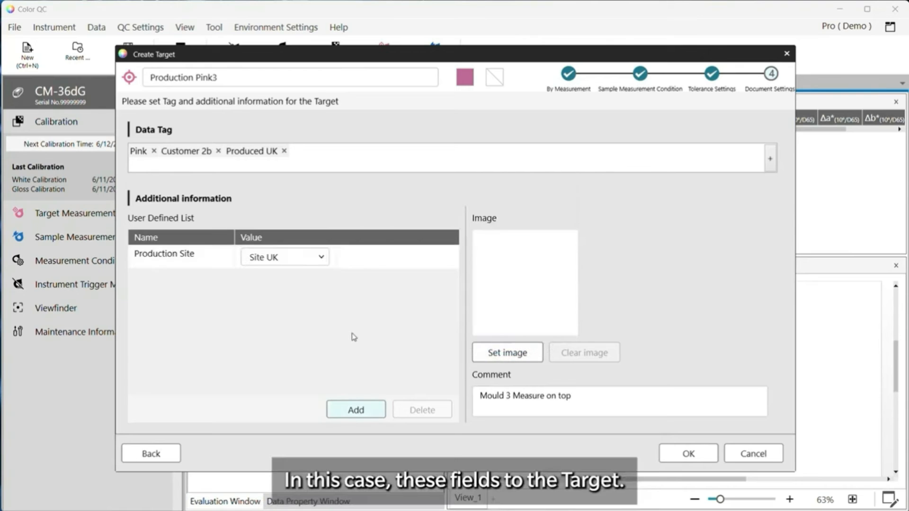
click(314, 257)
click(307, 278)
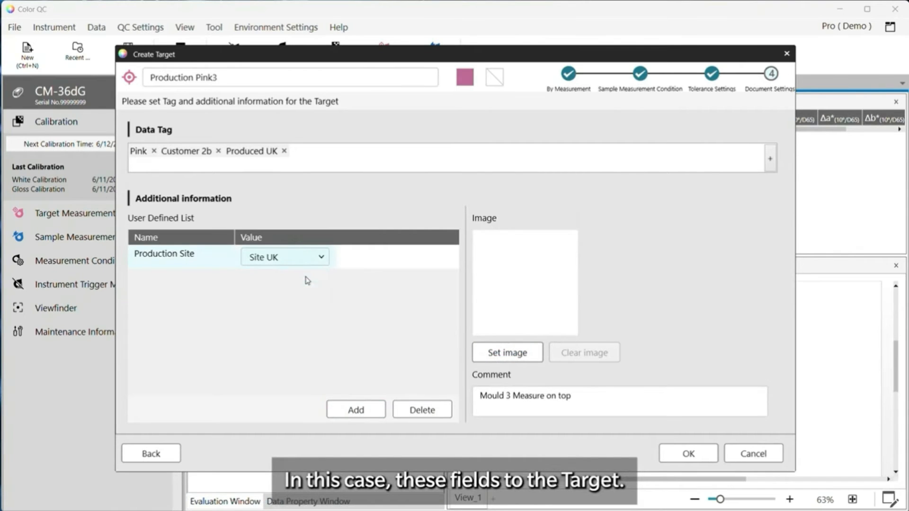
Add the Target/Sample review date field with the date 11/09/2024
click(364, 412)
click(455, 260)
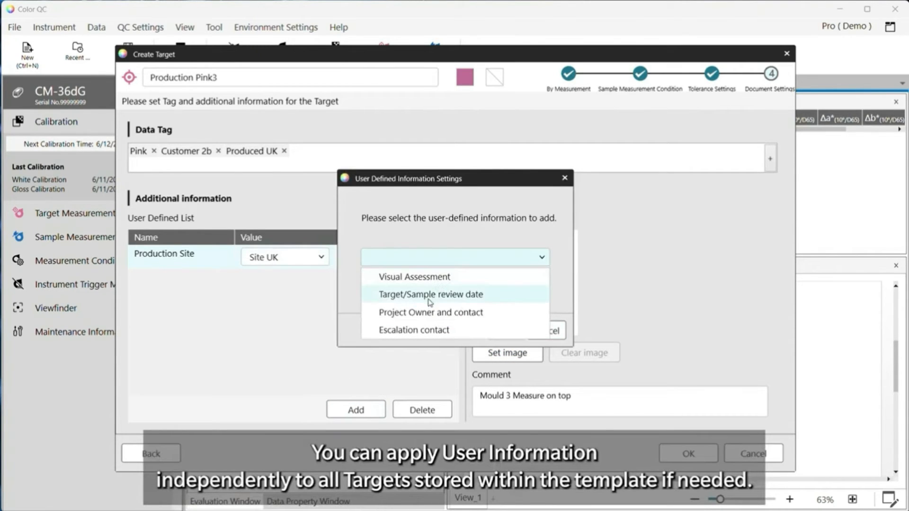
click(429, 298)
click(493, 330)
click(298, 282)
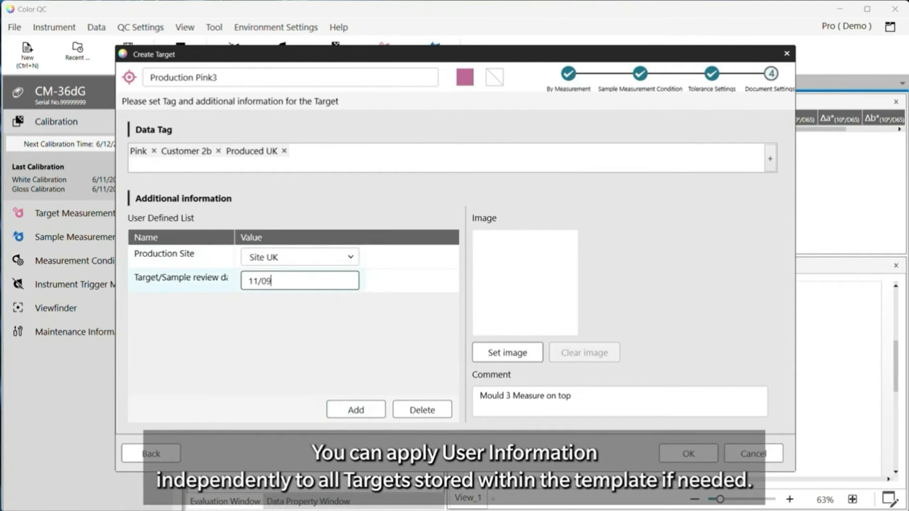
text(11/09/2024)
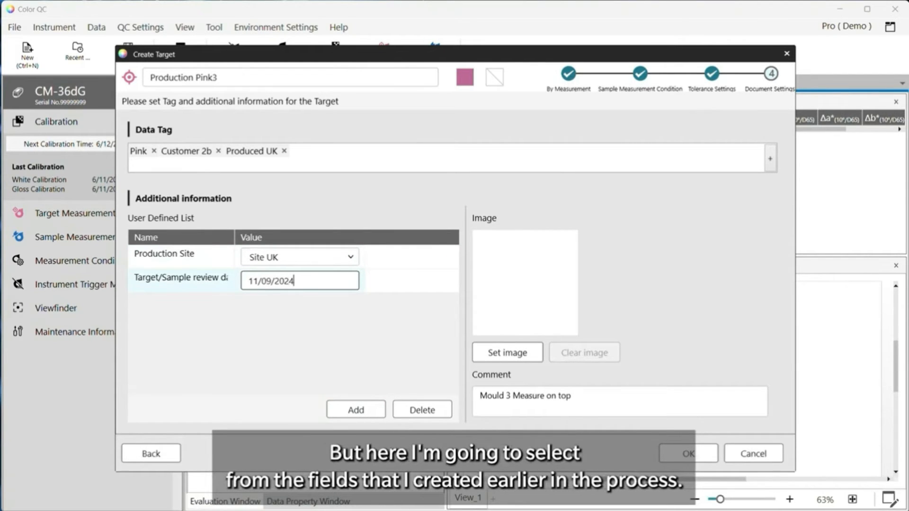
Add the Project Owner and contact field to the target
click(355, 409)
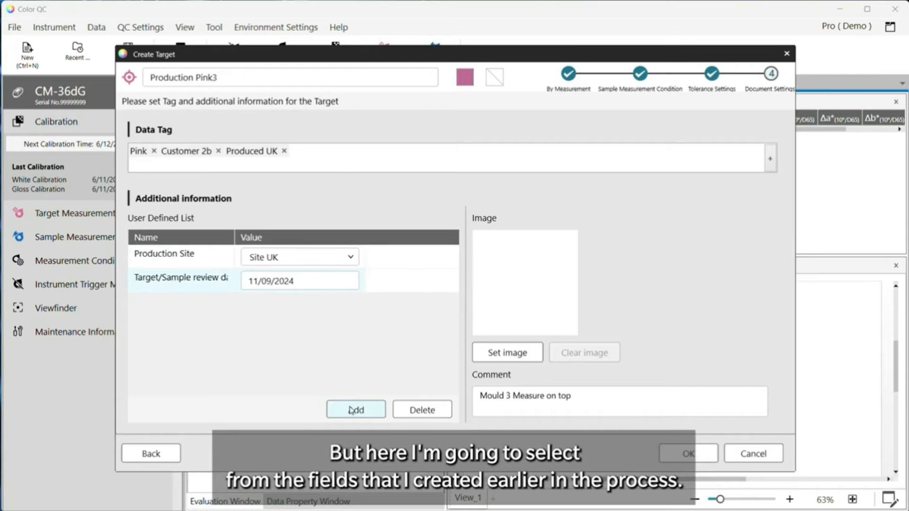
click(464, 265)
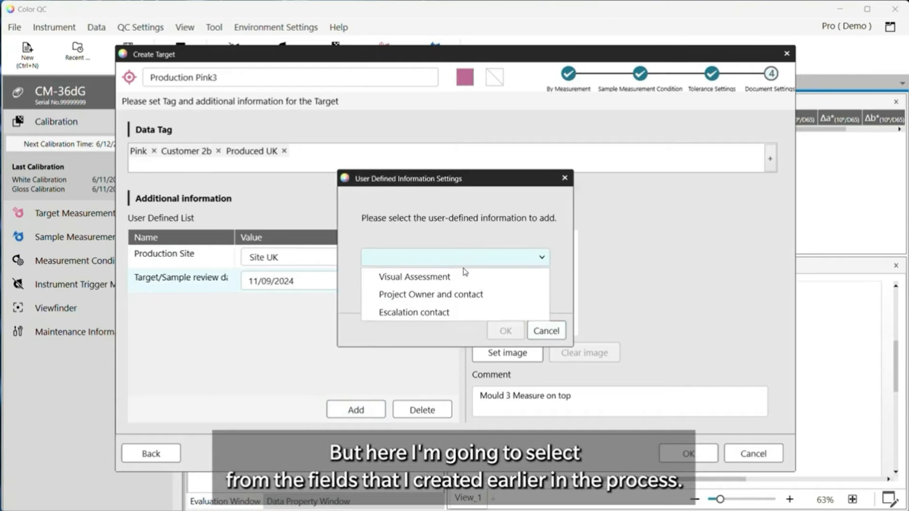
click(448, 295)
click(505, 331)
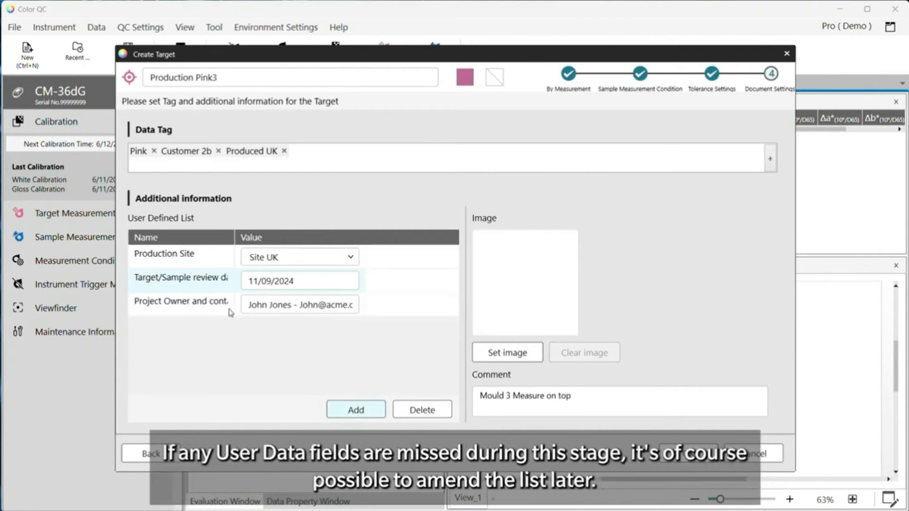
Add the Escalation contact field and pick a different contact from its list
click(361, 411)
click(473, 257)
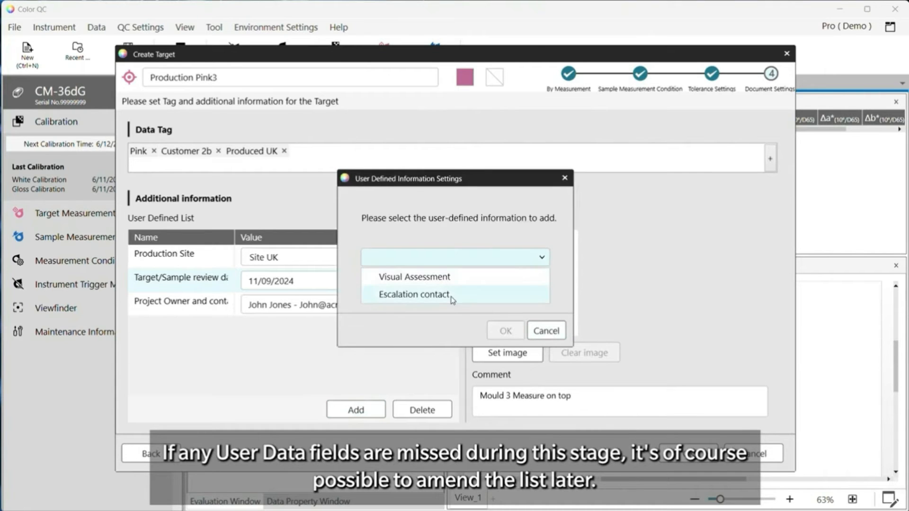
click(430, 294)
click(505, 331)
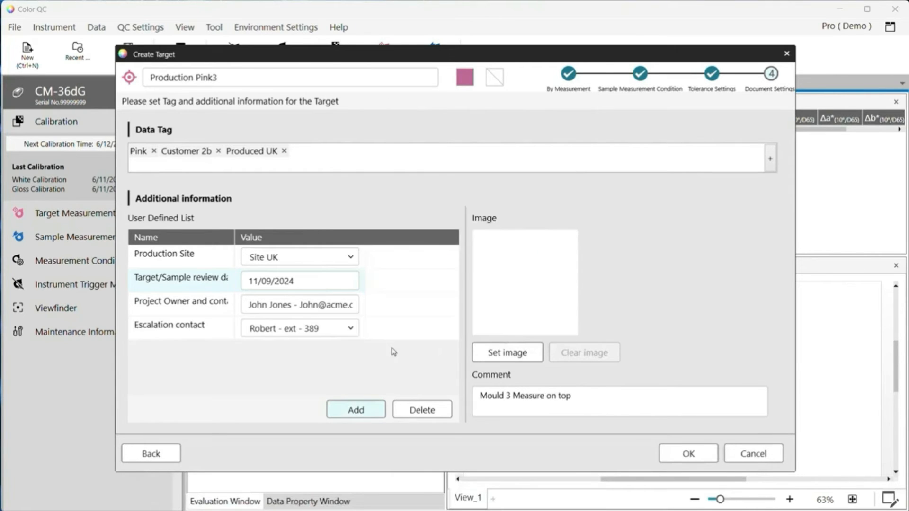
click(355, 332)
click(318, 364)
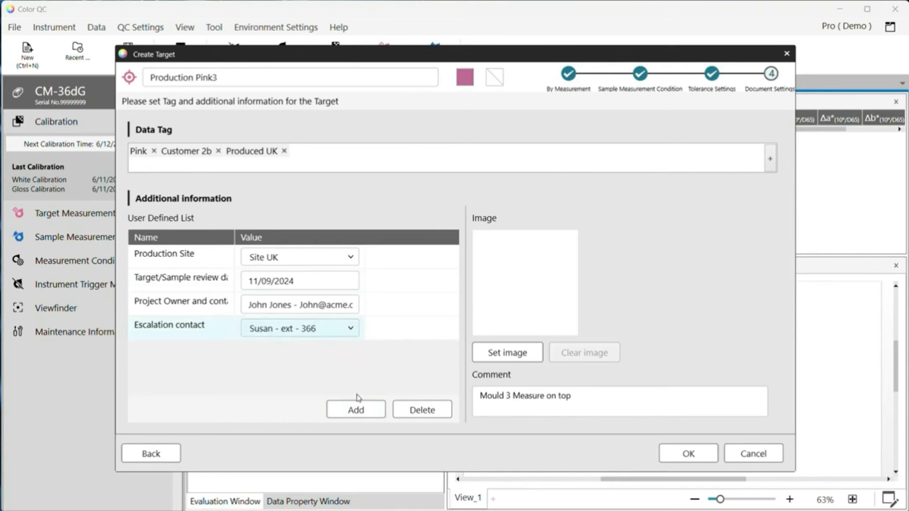
Finish document settings, confirm the Production Pink3 target, and select the Demo Template.mtpx2 layout
click(687, 455)
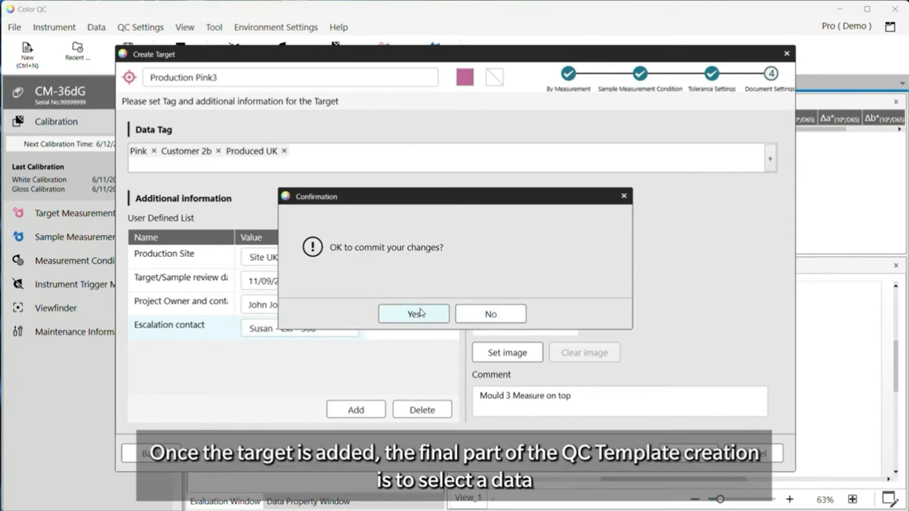
click(414, 312)
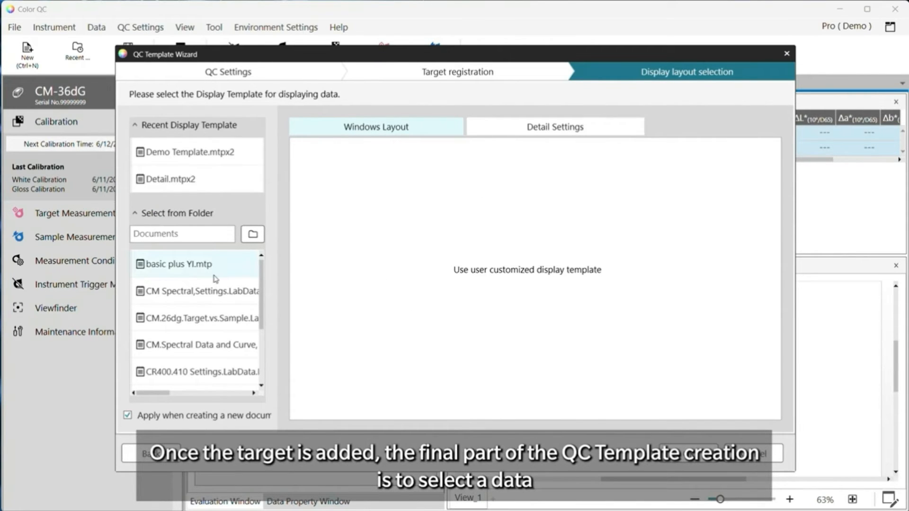
scroll(216, 280, down, 2)
scroll(208, 303, up, 2)
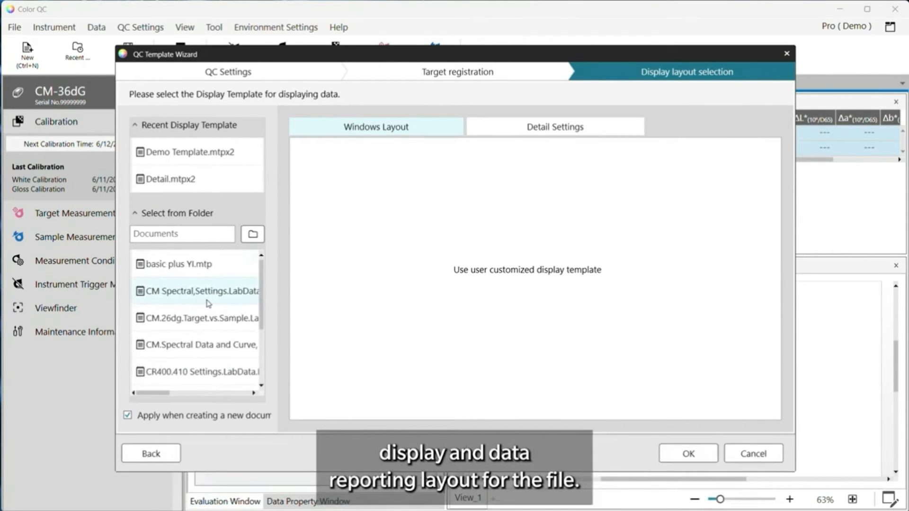
click(179, 153)
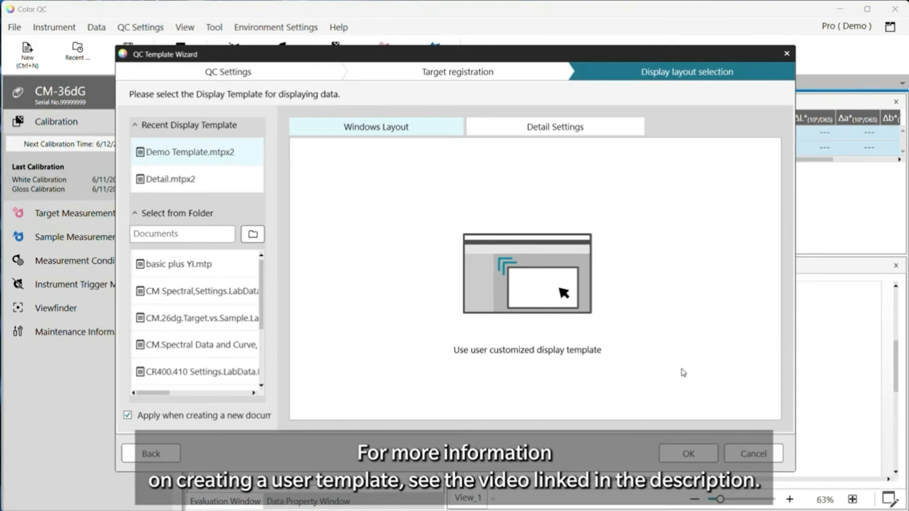
Finish the QC Template Wizard, then start creating another target via Data > Create Target
click(689, 454)
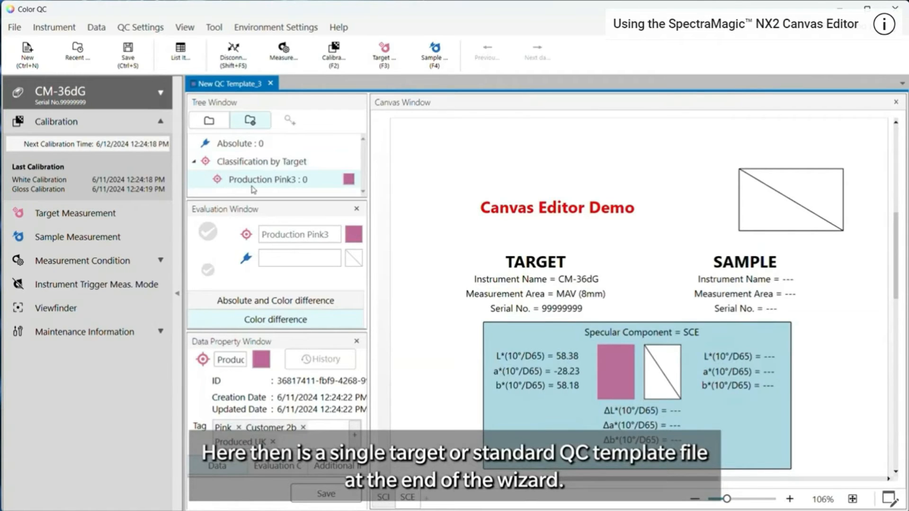
click(95, 27)
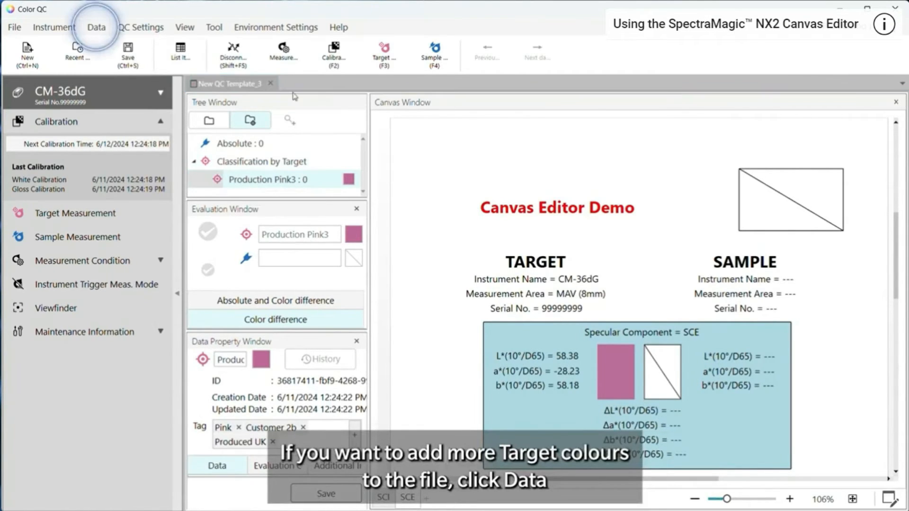
click(97, 27)
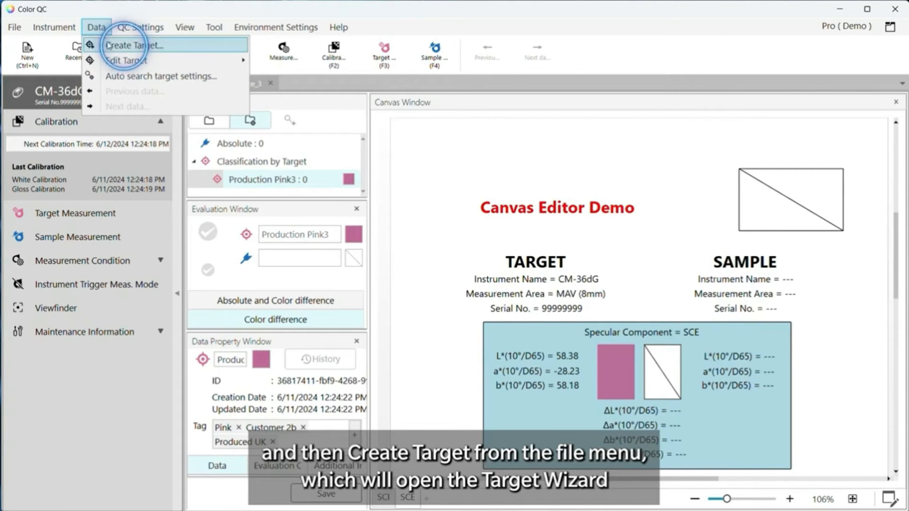
click(110, 47)
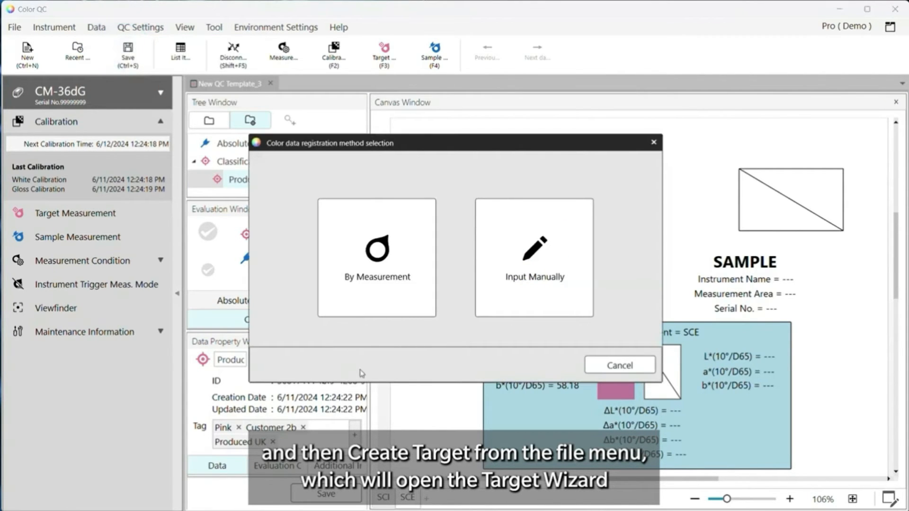
Register a new target by measurement named Production Green1, keeping default tolerances
click(372, 287)
click(314, 410)
text(Production Green1)
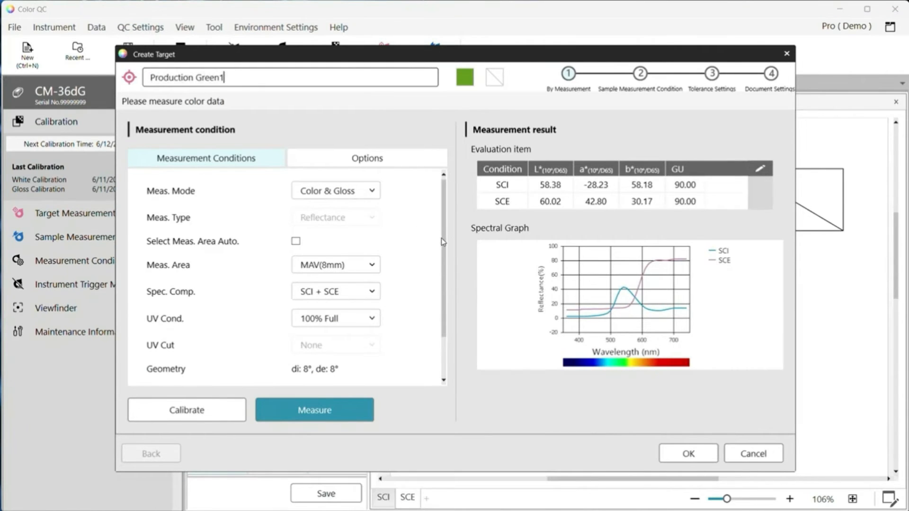
click(705, 462)
click(690, 454)
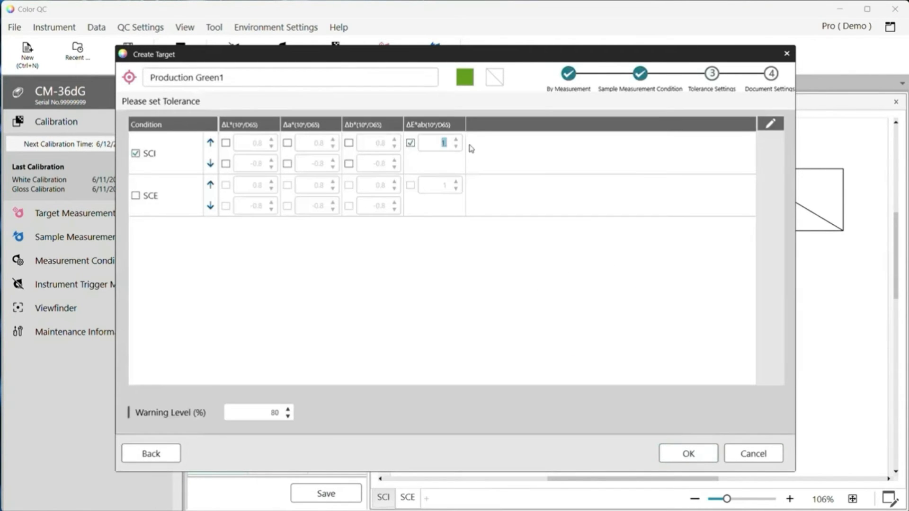
click(688, 454)
Tag the target Green and Production France
text(Green)
key(Return)
text(Production France)
key(Return)
Add user-defined fields Production Site set to Site France and review date 06/12/2024
click(356, 411)
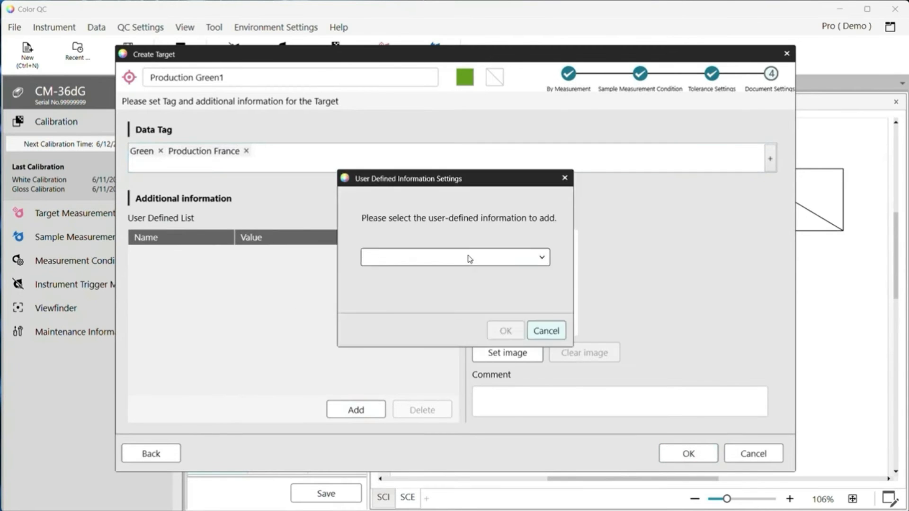
click(469, 258)
click(455, 277)
click(505, 331)
click(285, 257)
click(280, 294)
click(356, 410)
click(454, 257)
click(417, 294)
click(505, 331)
text(06/12/2024)
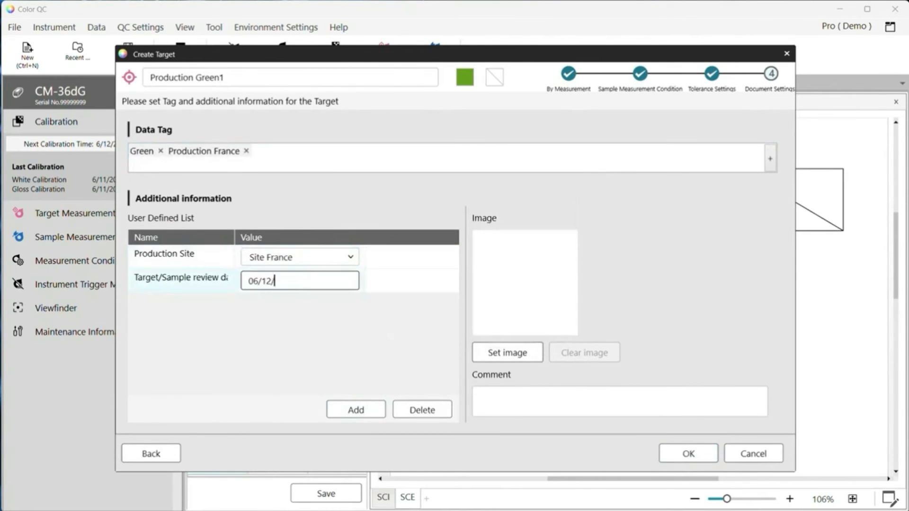
Add the Project Owner and contact and Escalation contact fields, choosing an escalation contact
click(357, 410)
click(455, 257)
click(417, 277)
click(505, 331)
click(356, 410)
click(454, 257)
click(417, 277)
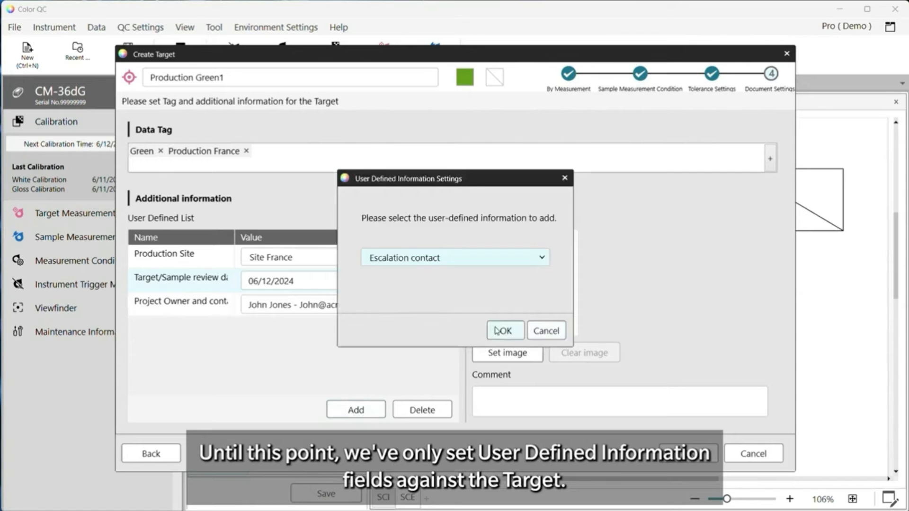
click(502, 330)
click(300, 328)
Enter the comment 'Mould 8. Measure on side panel' and commit the Production Green1 target
click(523, 401)
text(Mould 8. Measure on side panel)
click(688, 454)
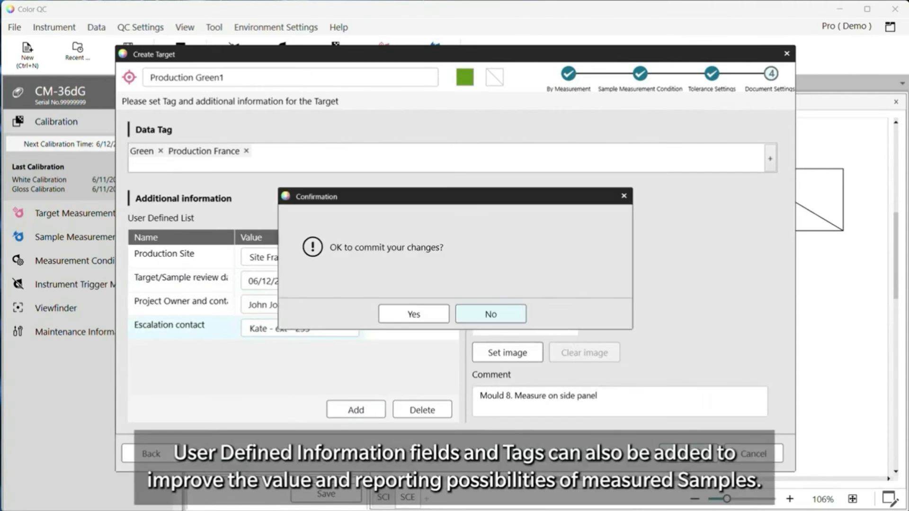
click(411, 314)
click(246, 176)
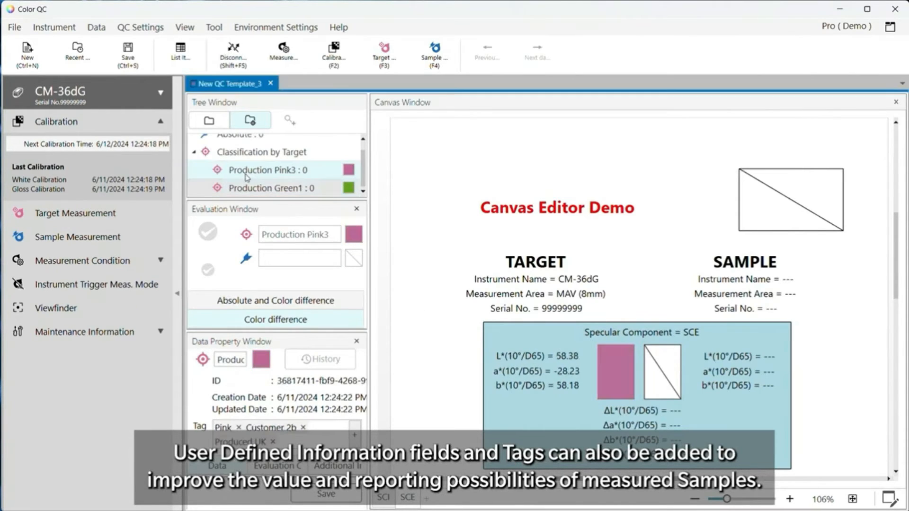
scroll(828, 350, down, 3)
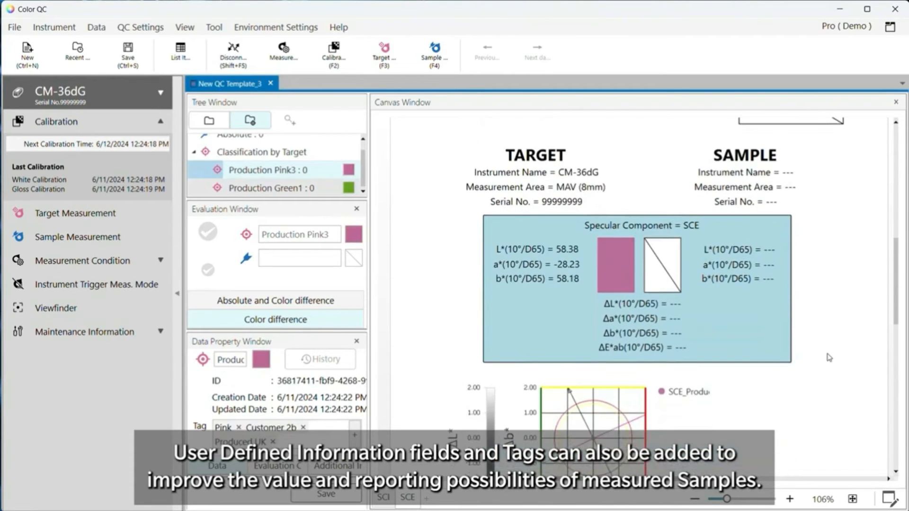
scroll(833, 356, down, 2)
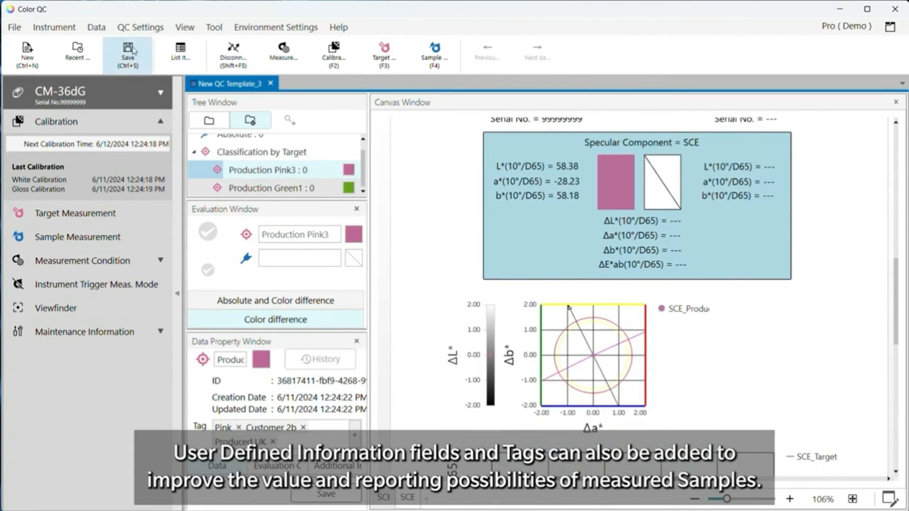
click(141, 33)
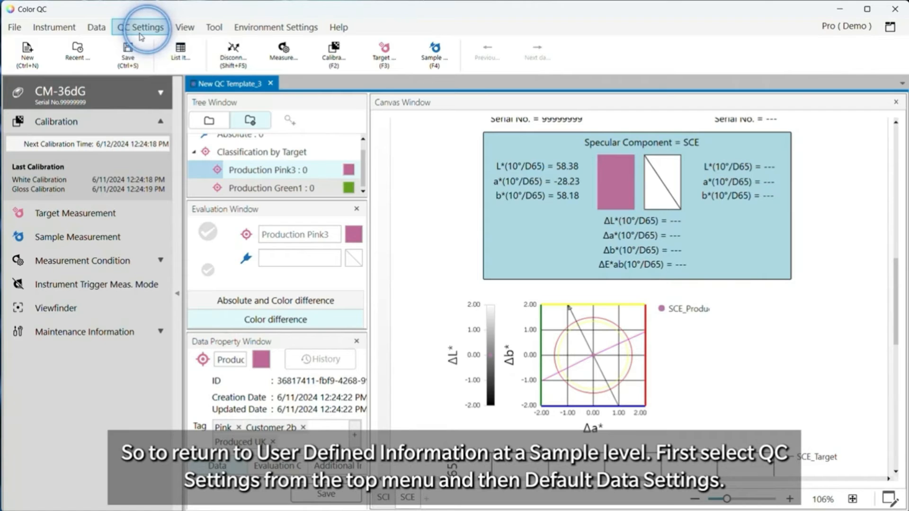
Name new targets and samples by measurement date and time in the default data settings
click(163, 30)
click(242, 45)
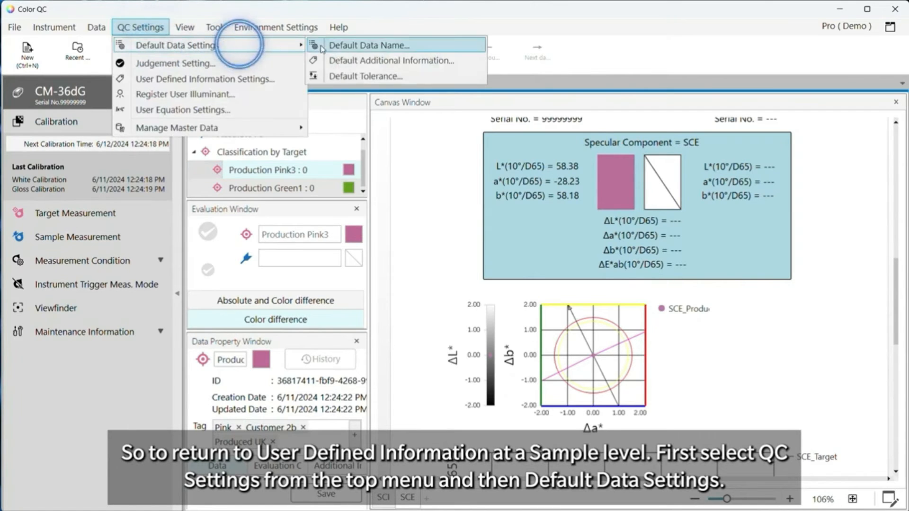
click(377, 45)
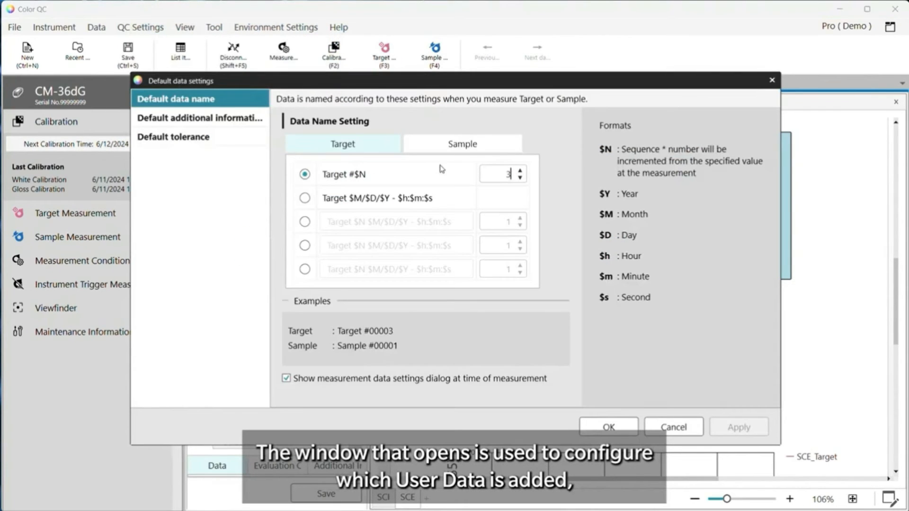
click(305, 198)
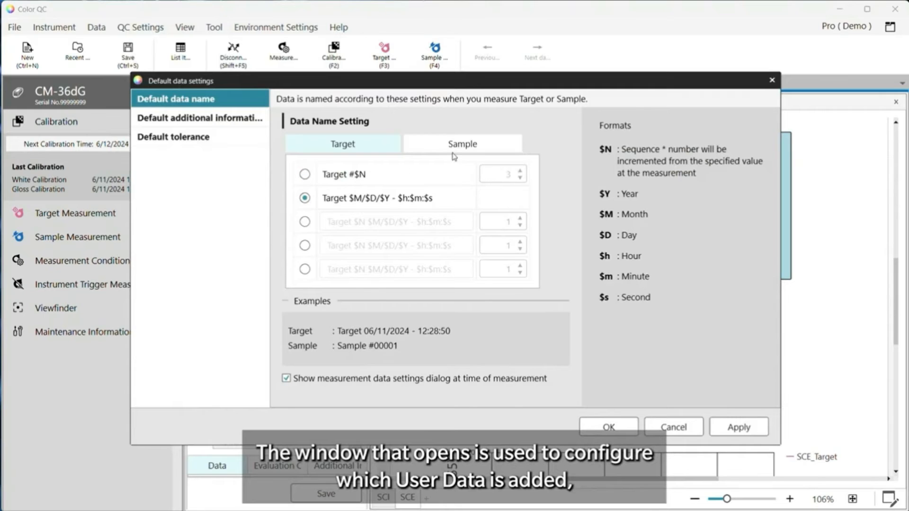
click(454, 151)
click(305, 198)
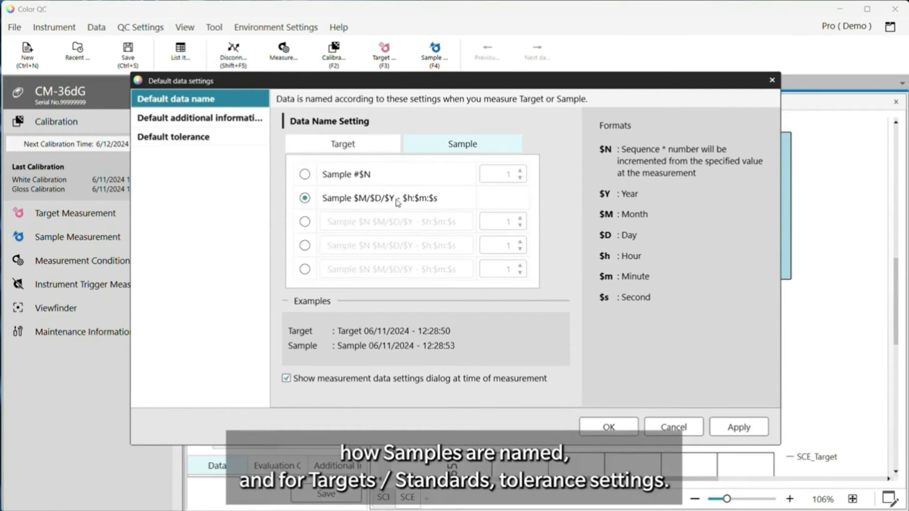
Add Visual Assessment as a default user-defined field for new measurements, then apply and close
click(175, 118)
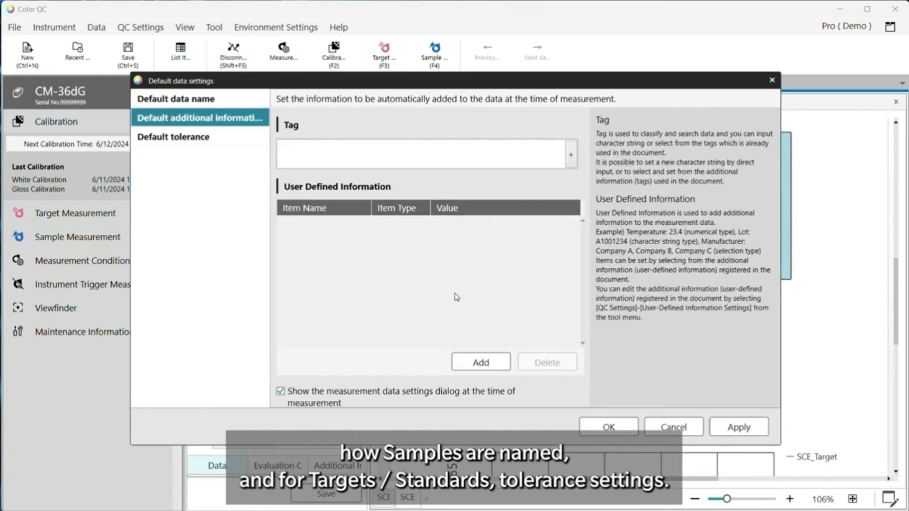
click(485, 361)
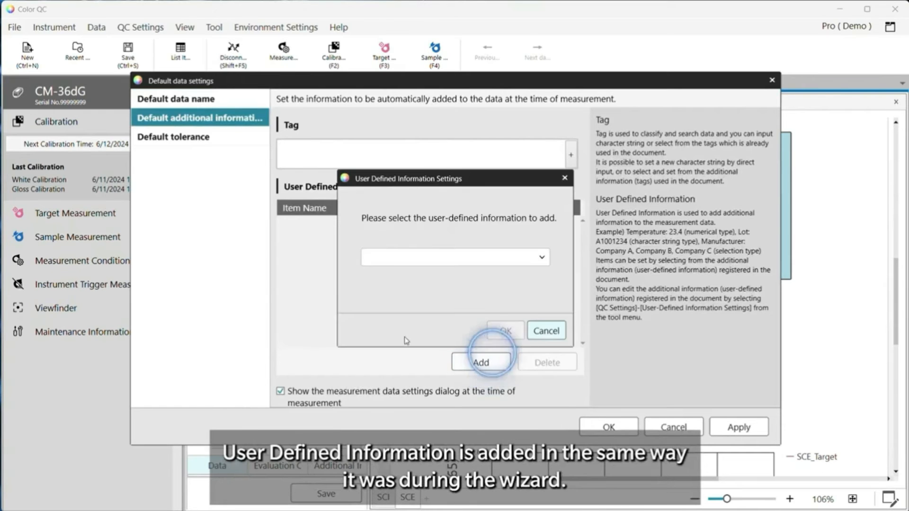
click(542, 257)
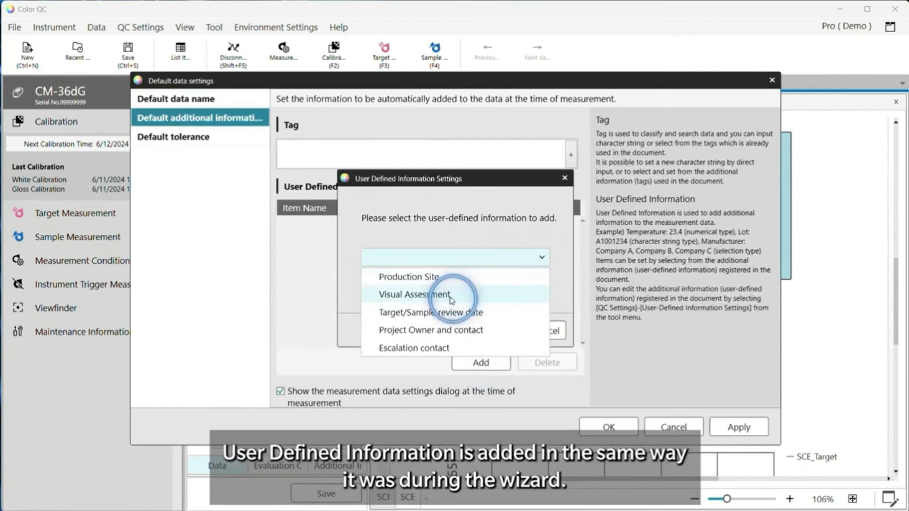
click(451, 297)
click(500, 329)
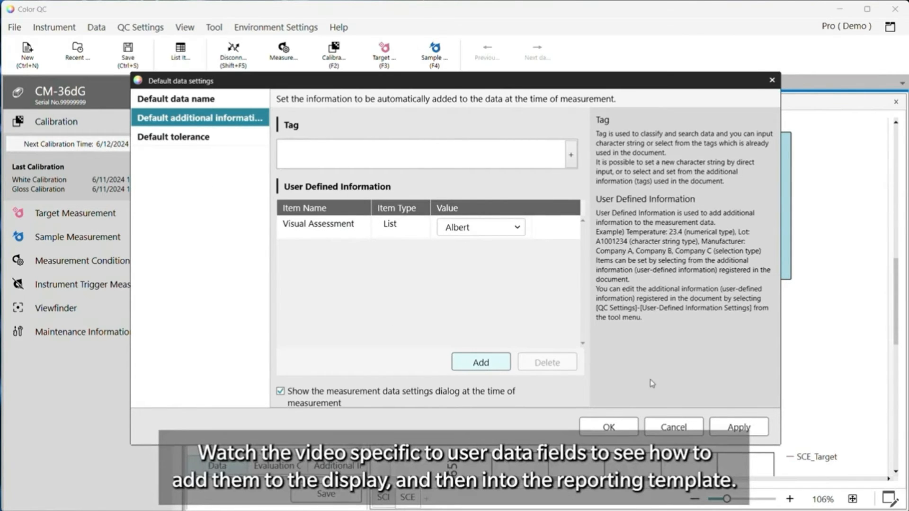
click(738, 427)
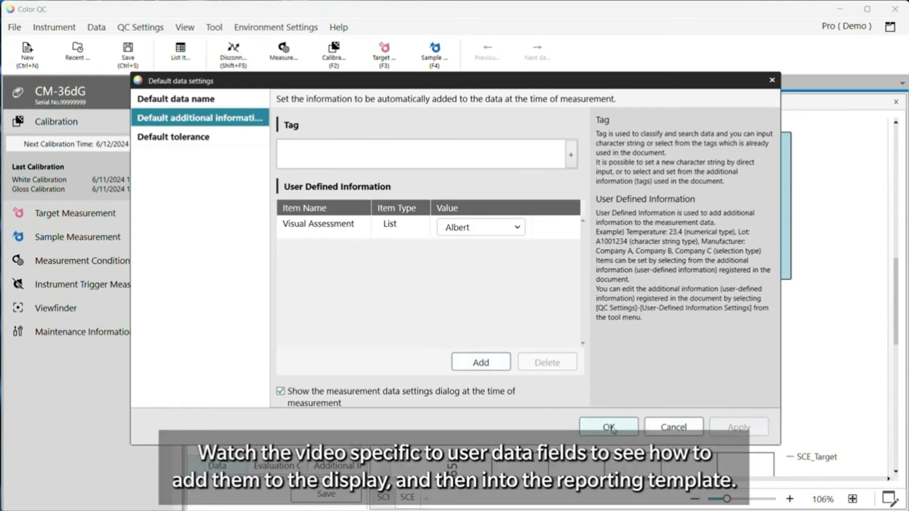
click(610, 428)
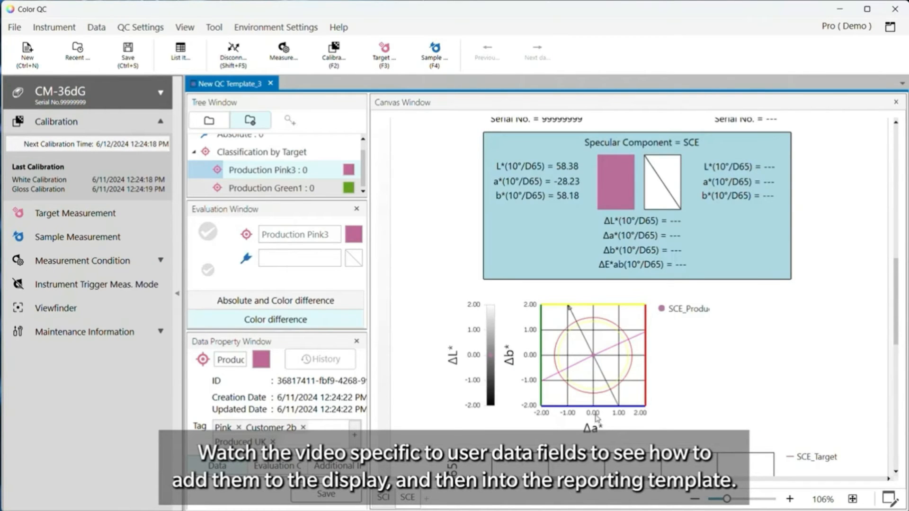
In canvas edit mode, set a data item to display Properties > User defined info. (Visual Assessment)
click(887, 499)
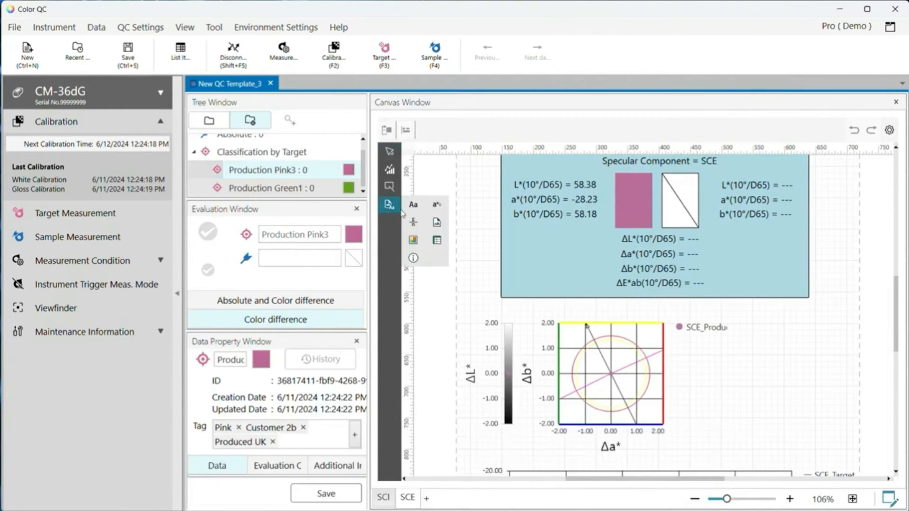
right_click(784, 416)
click(848, 359)
click(501, 164)
click(141, 156)
scroll(331, 227, down, 7)
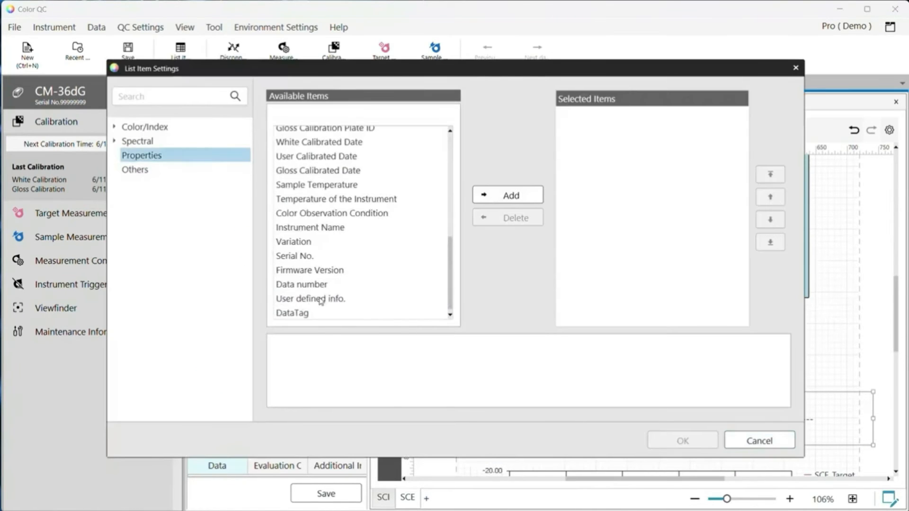
click(321, 299)
click(479, 378)
click(479, 414)
click(508, 195)
click(683, 441)
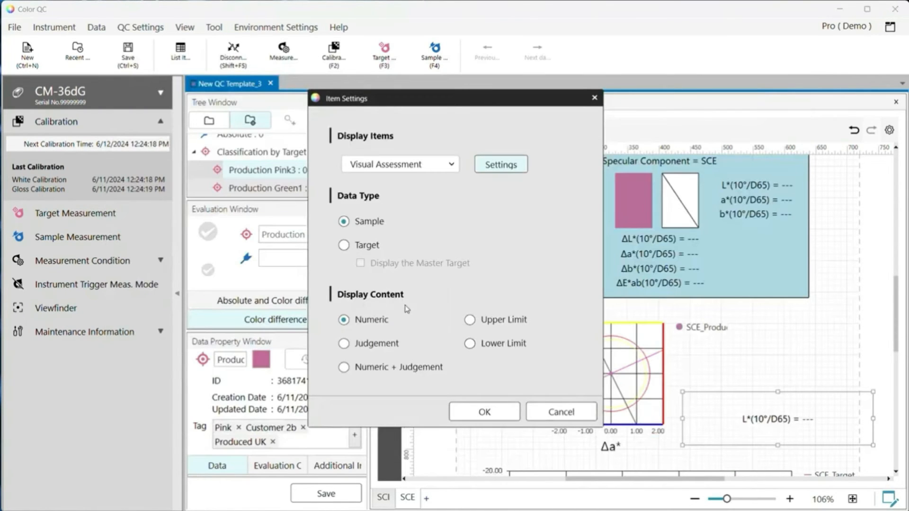
click(503, 420)
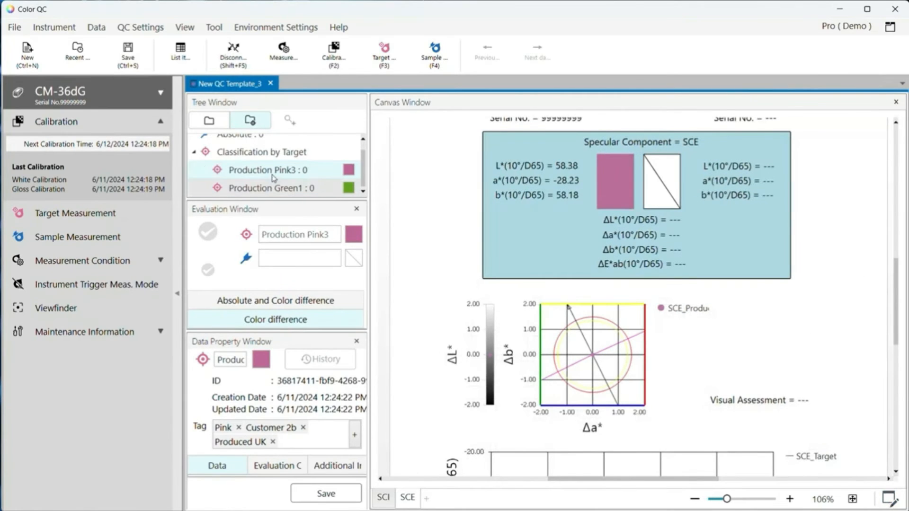
Measure a new sample, choosing a different Visual Assessment value before storing it
click(52, 237)
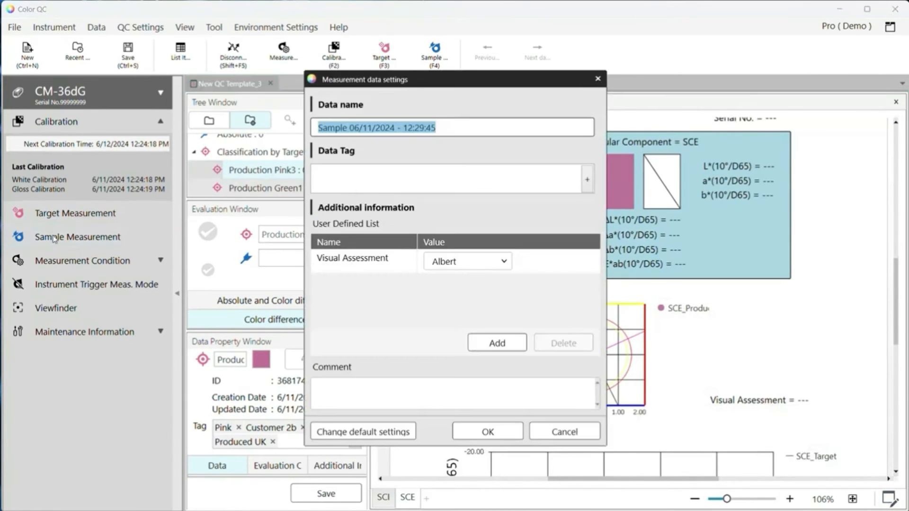
click(462, 263)
click(457, 297)
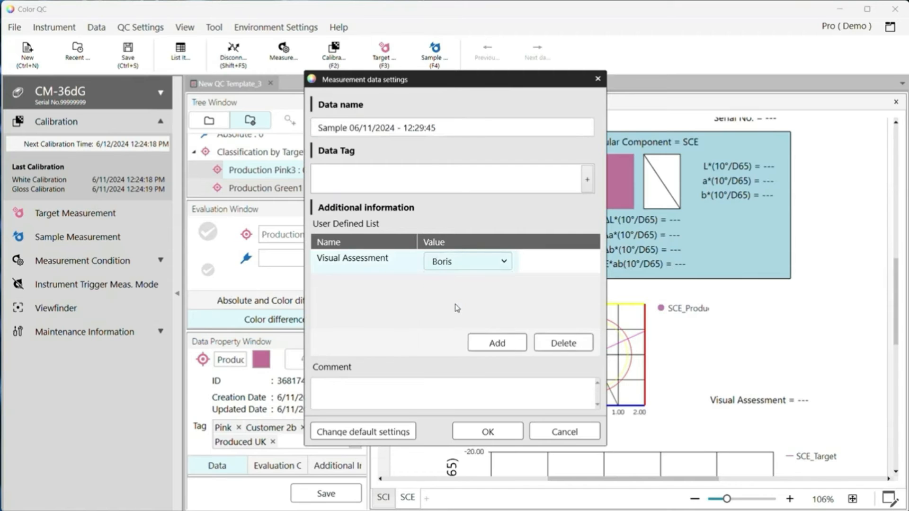
click(485, 433)
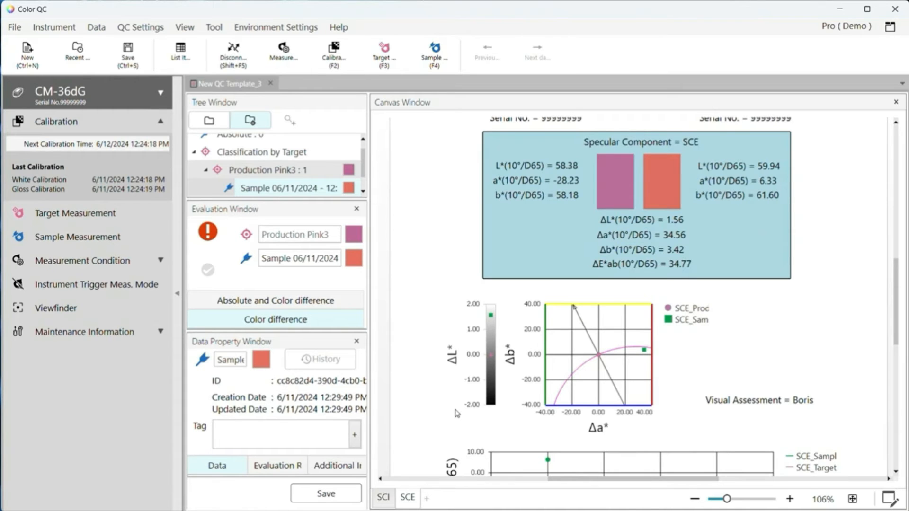
Switch between the Production Green1 and Production Pink3 targets to review the results
scroll(694, 299, up, 1)
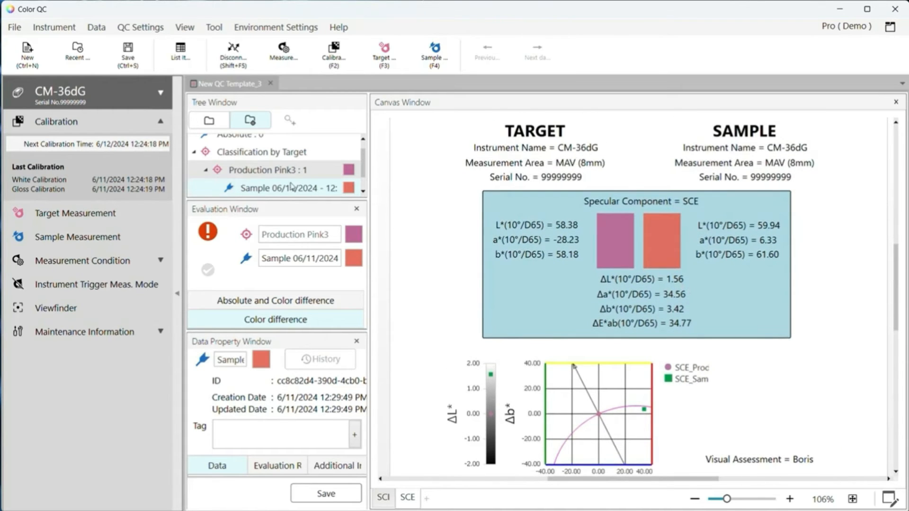
scroll(276, 184, down, 1)
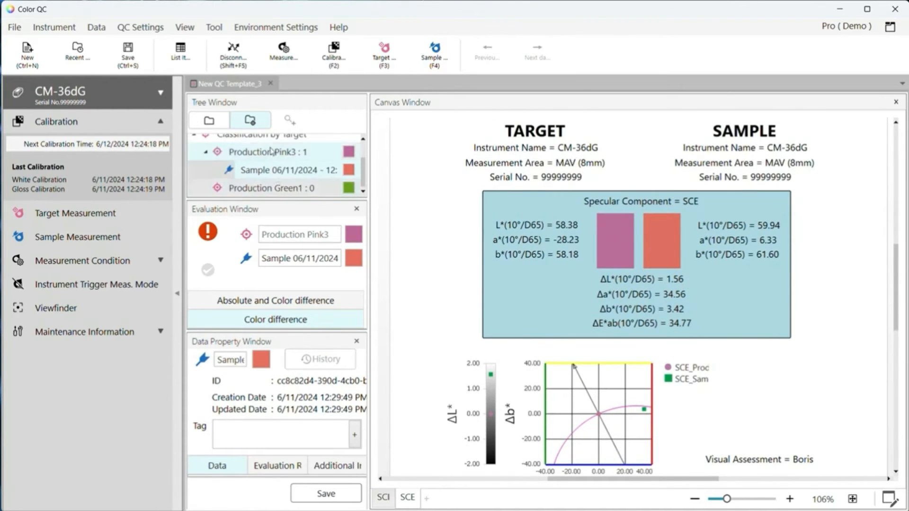
click(276, 189)
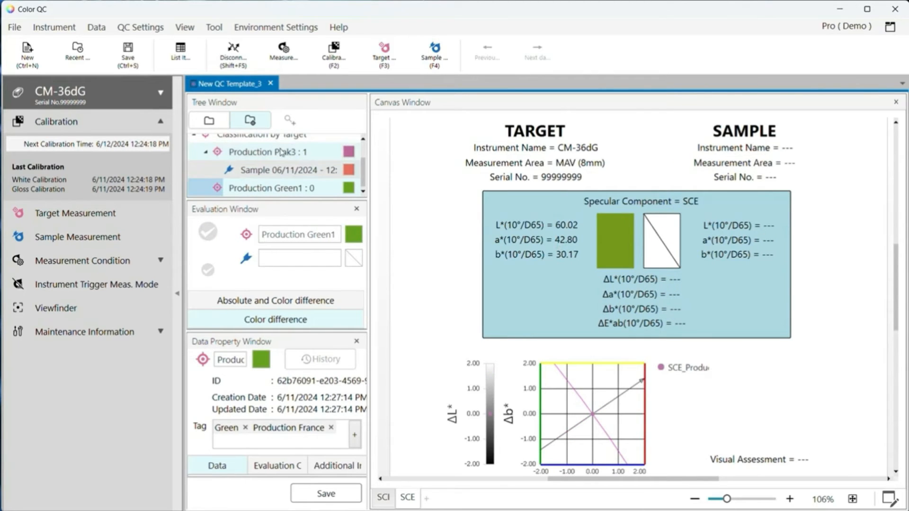
click(279, 152)
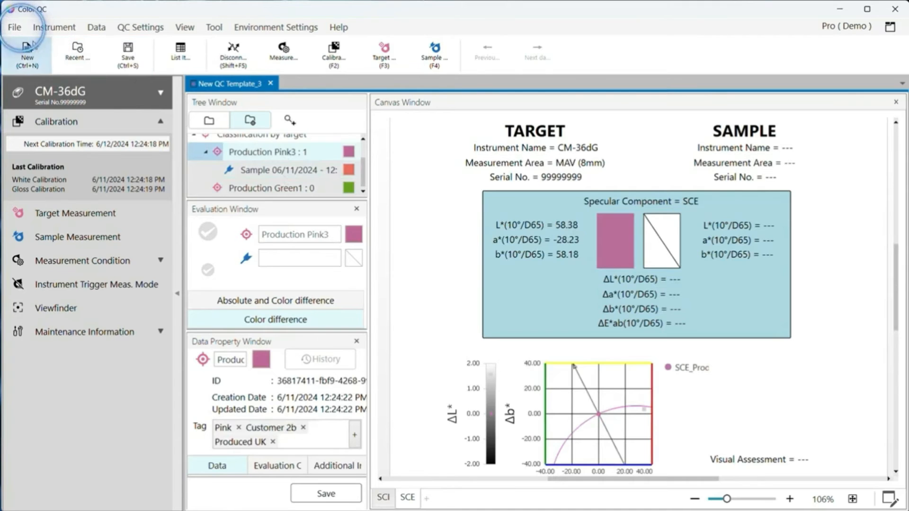
Save the template as New QC Template_3.qctp, confirming the prompt, and close its document tab
click(15, 27)
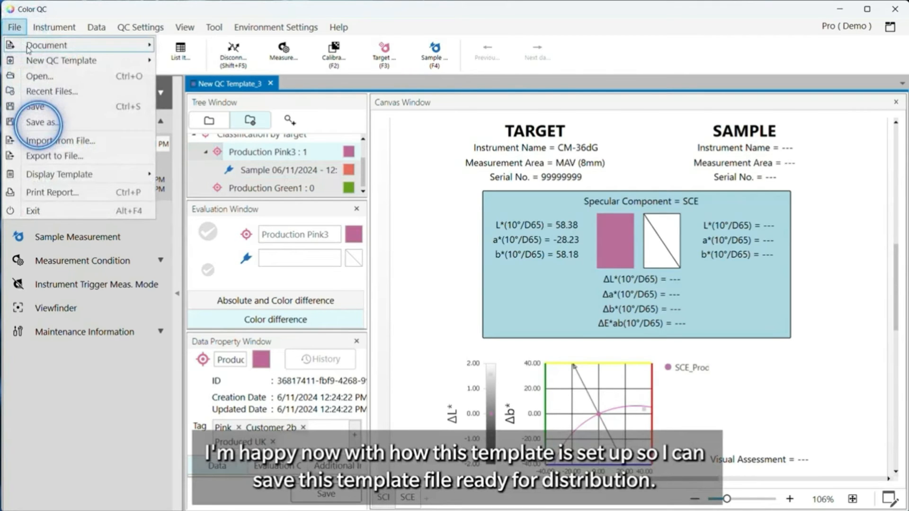
click(40, 122)
click(413, 315)
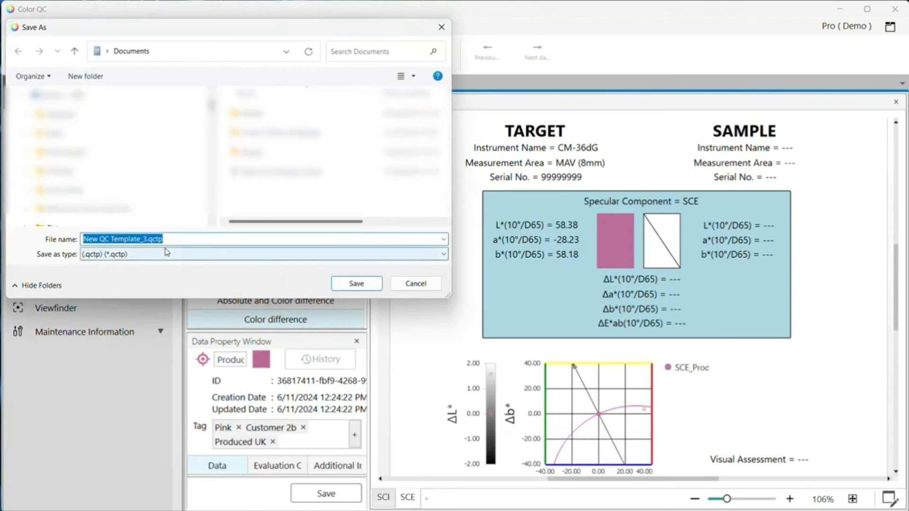
click(356, 284)
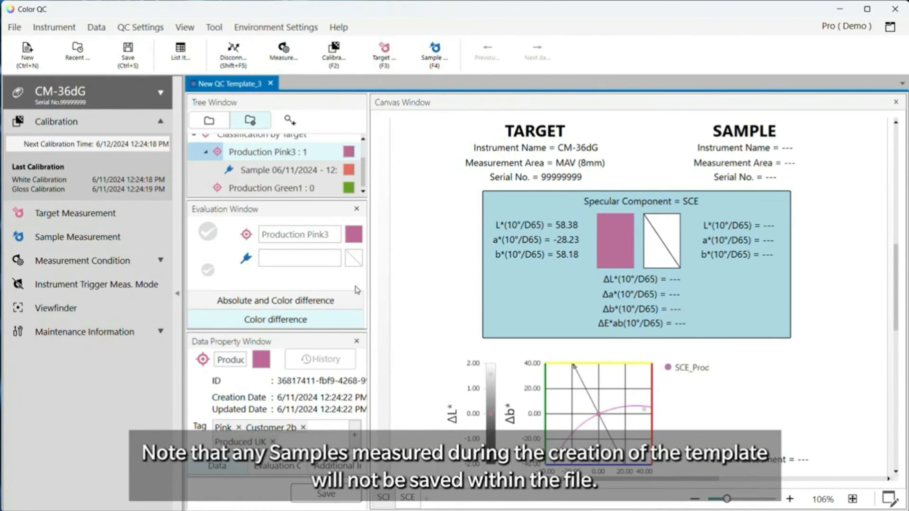
click(272, 83)
Create a new document from the saved New QC Template_3 template and select Production Green1
click(16, 27)
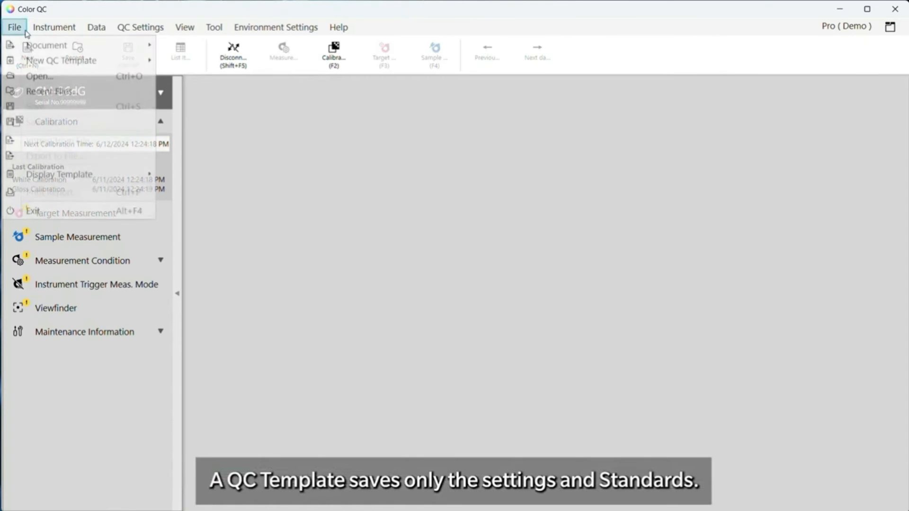
click(42, 45)
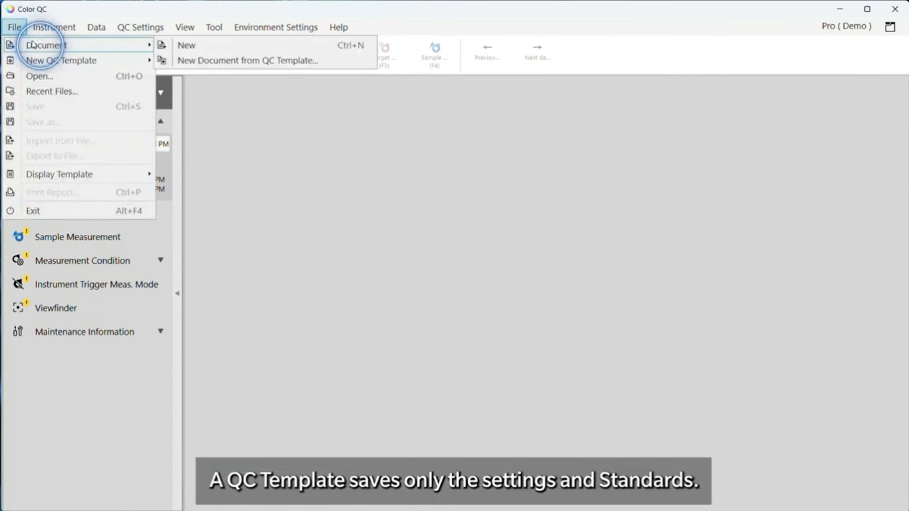
click(194, 47)
click(189, 61)
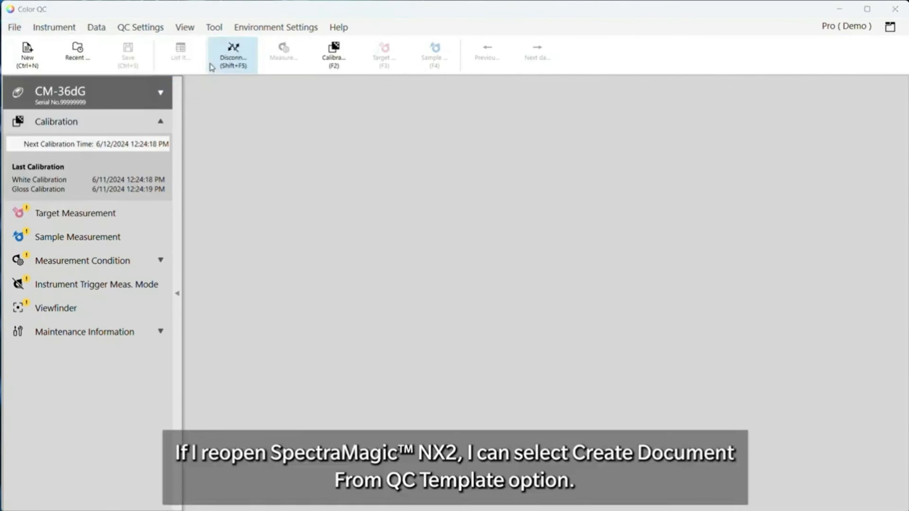
double_click(203, 191)
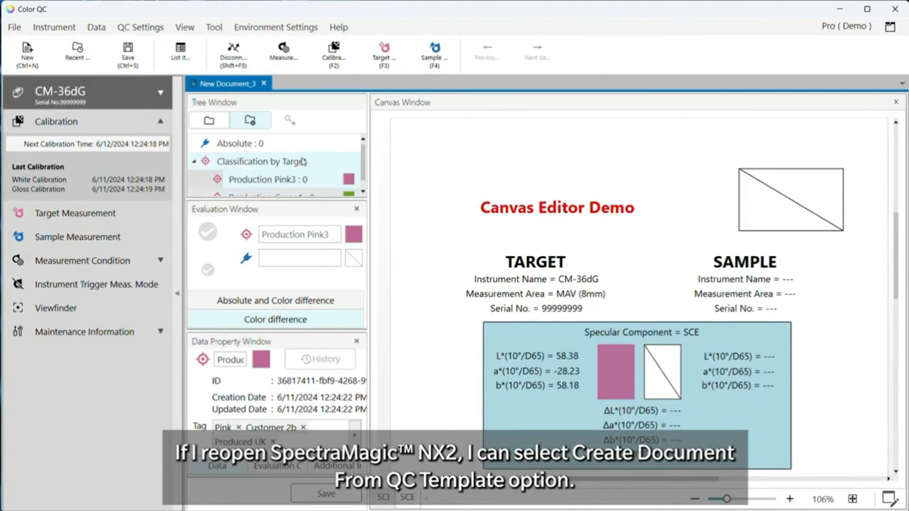
scroll(295, 170, down, 1)
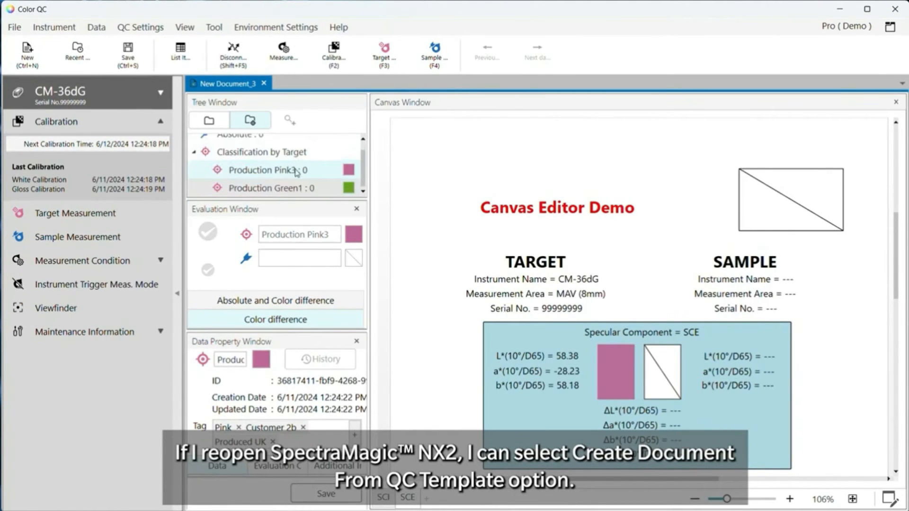
click(294, 188)
click(292, 175)
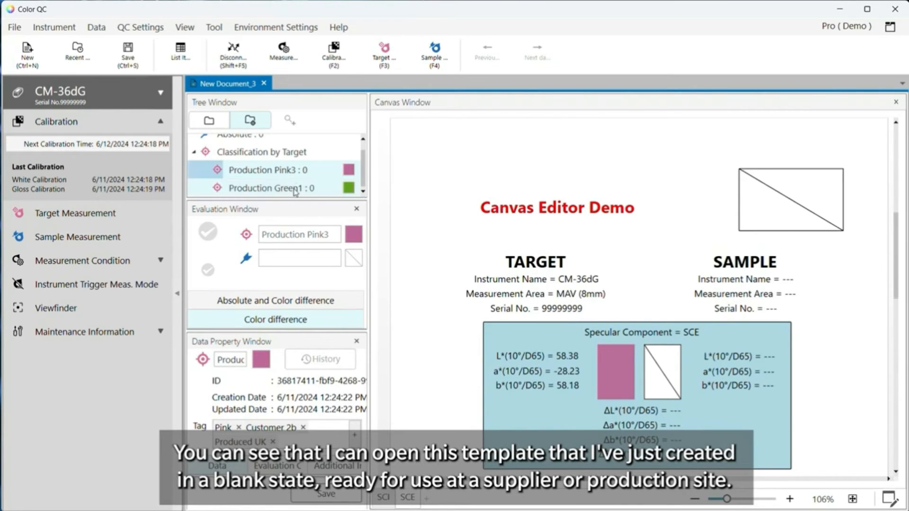
click(294, 188)
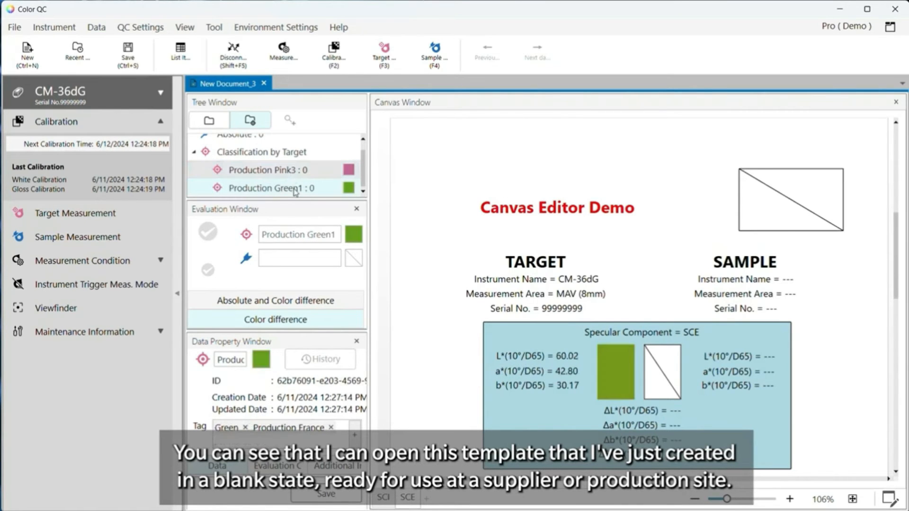
Measure a sample against Production Green1 with a chosen Visual Assessment value
click(93, 247)
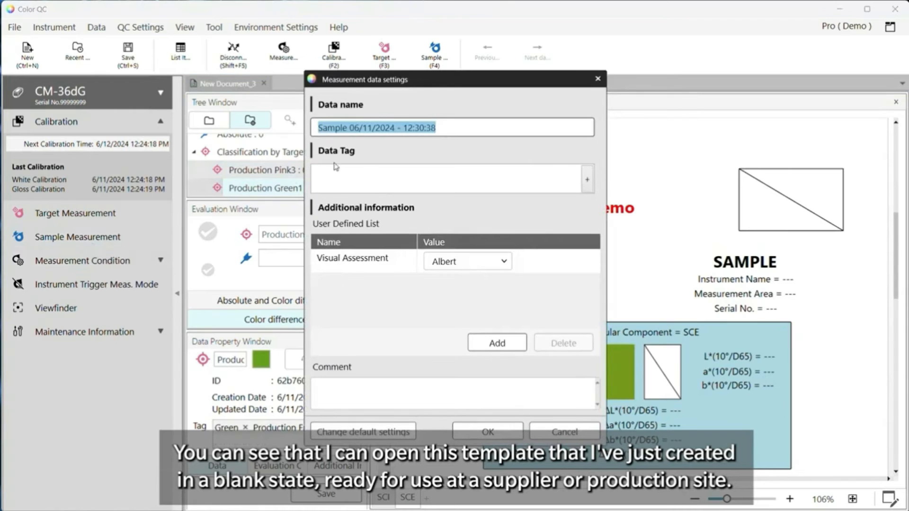
click(502, 261)
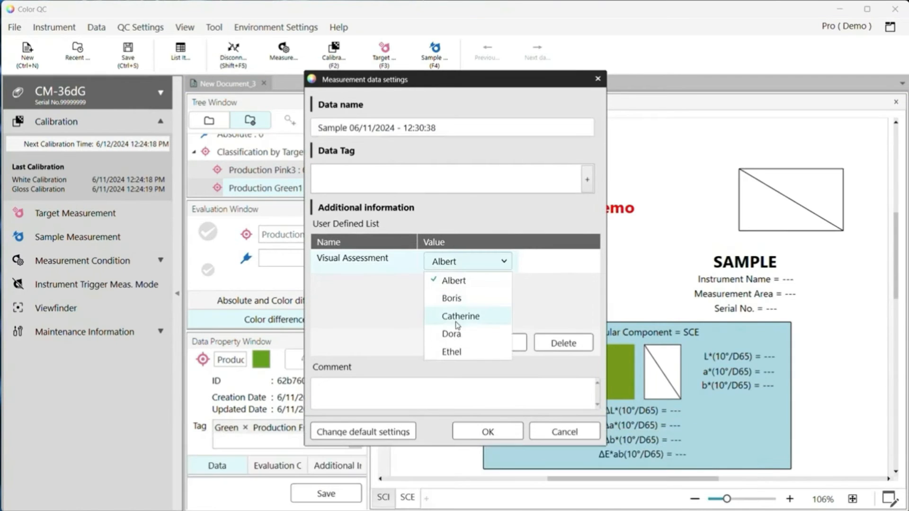
click(458, 321)
click(486, 432)
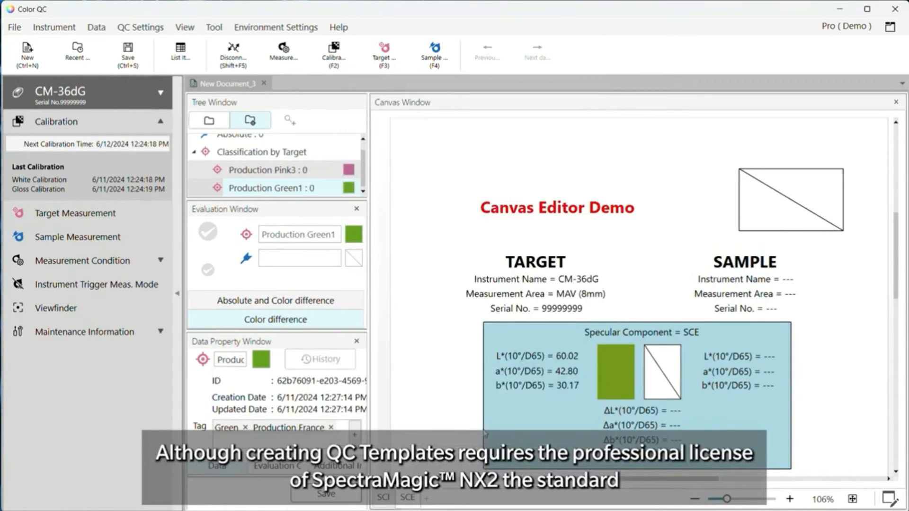
Expand the Measurement Condition and Maintenance Information sections in the instrument panel
scroll(787, 299, down, 5)
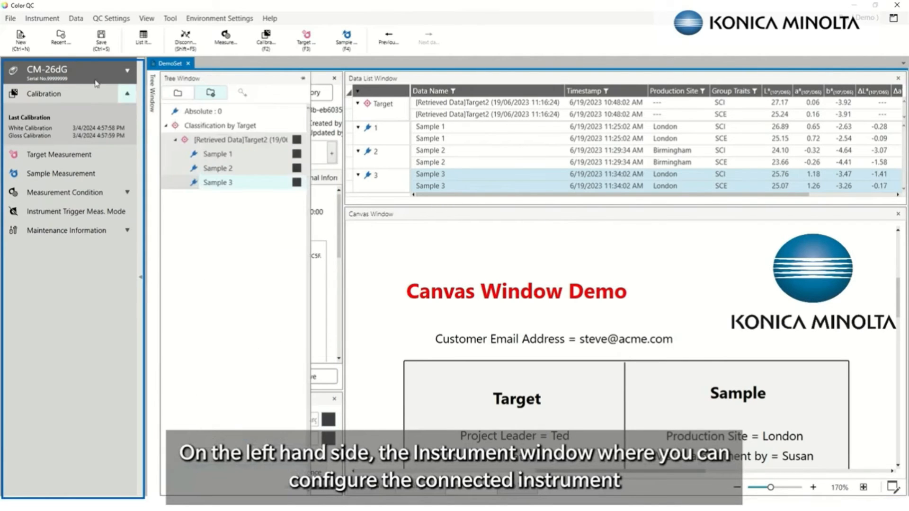
click(128, 195)
click(126, 386)
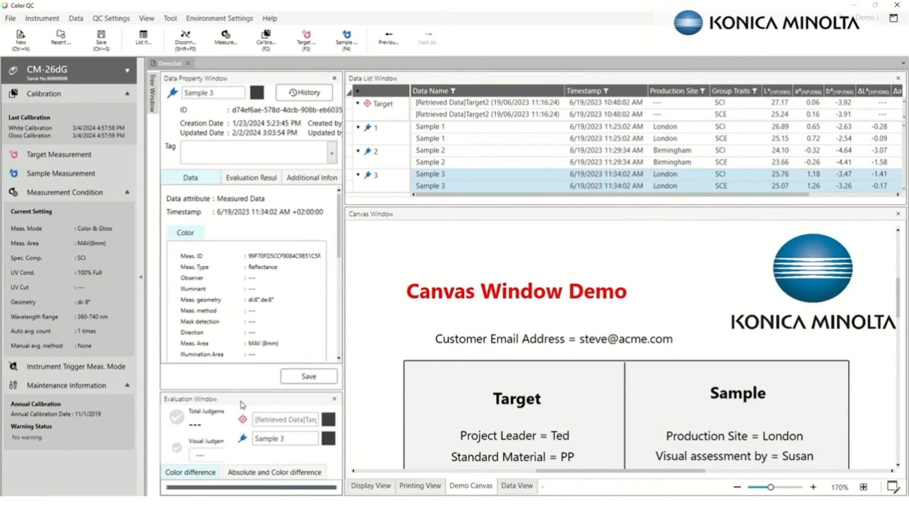
Show Sample 1's user-defined information and its absolute and colour difference values together
click(239, 182)
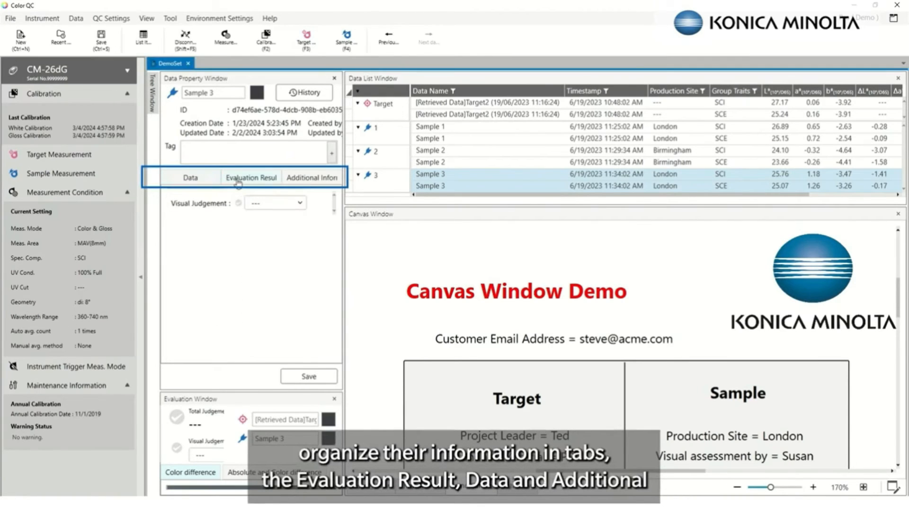
click(307, 180)
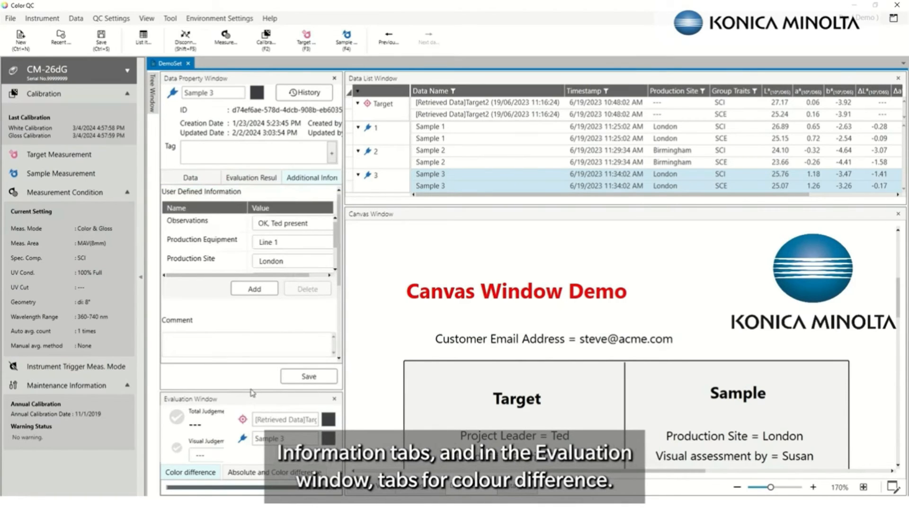
drag(253, 391, 254, 266)
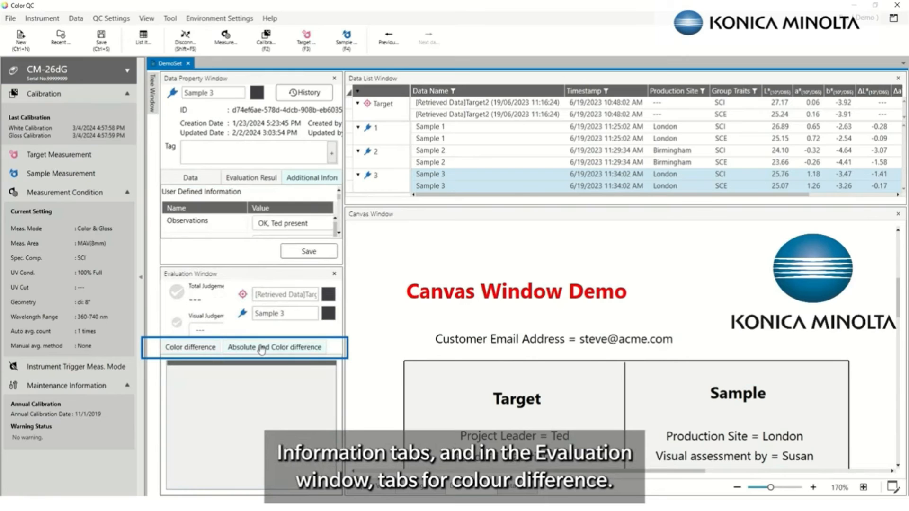
click(436, 134)
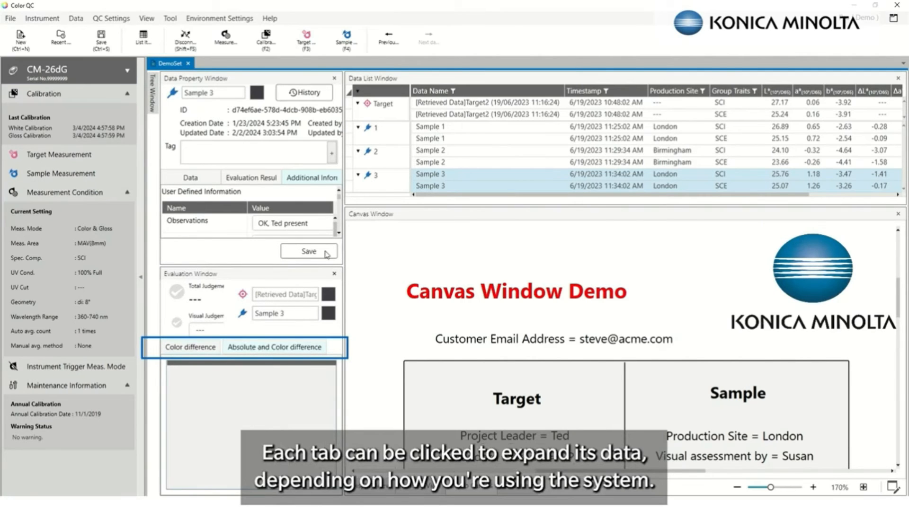
click(212, 350)
click(247, 353)
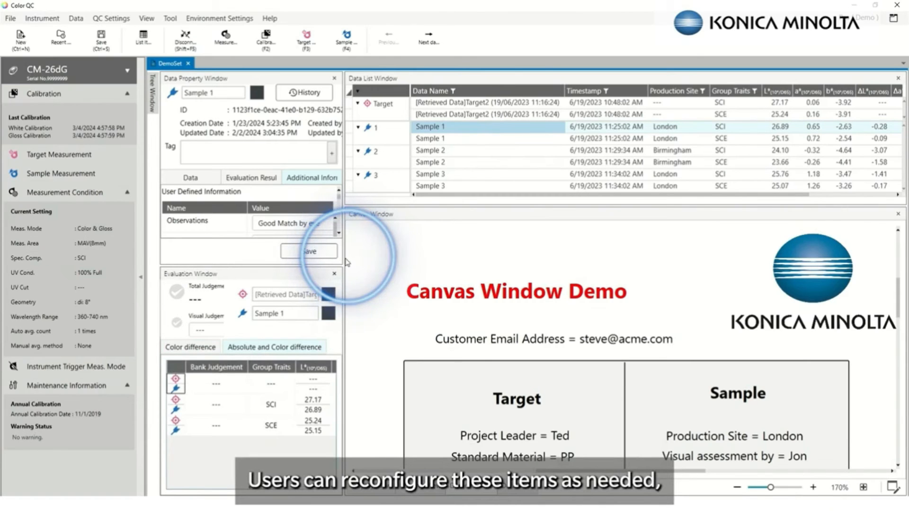
Resize the property, evaluation and data list panes so more user-defined fields and the canvas fit
drag(343, 260, 536, 266)
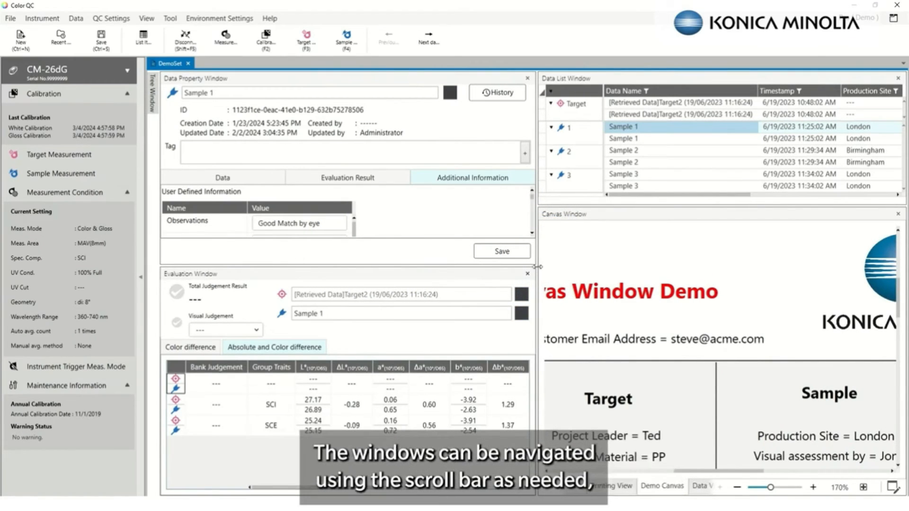
scroll(841, 298, down, 4)
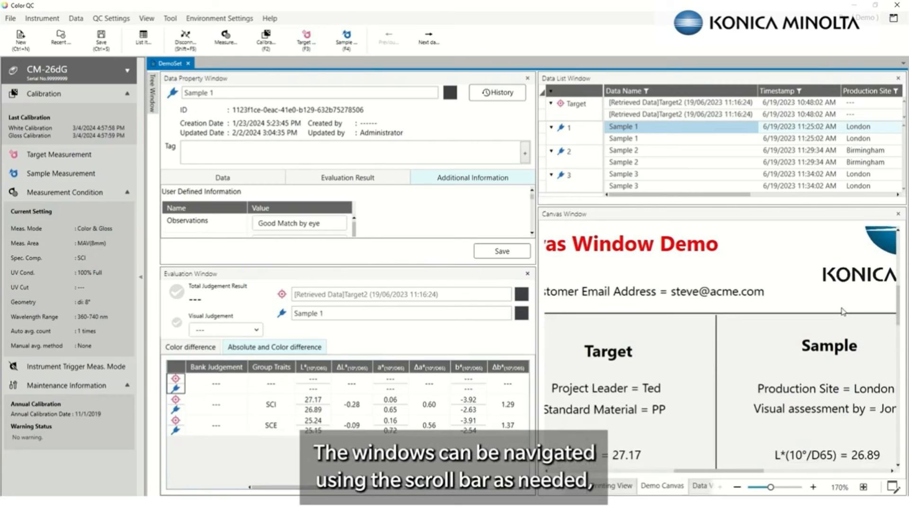
scroll(817, 307, down, 2)
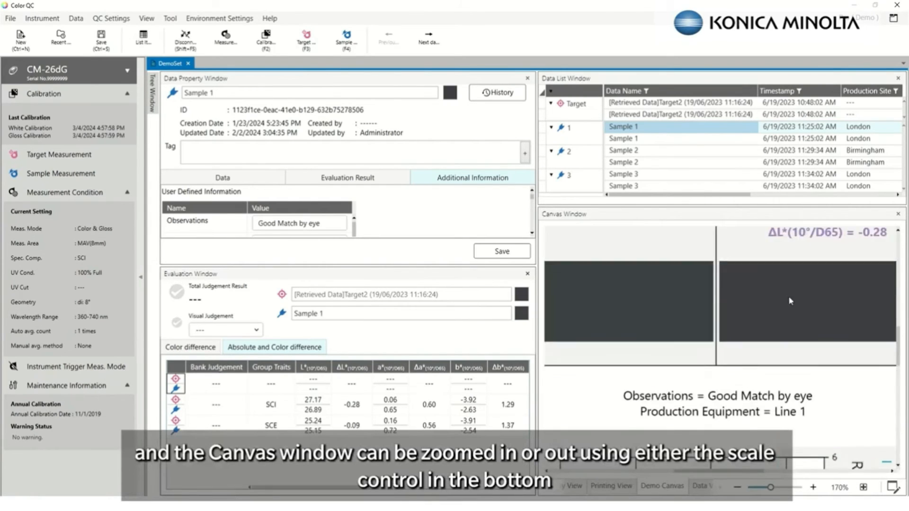
scroll(771, 299, up, 4)
scroll(770, 297, up, 2)
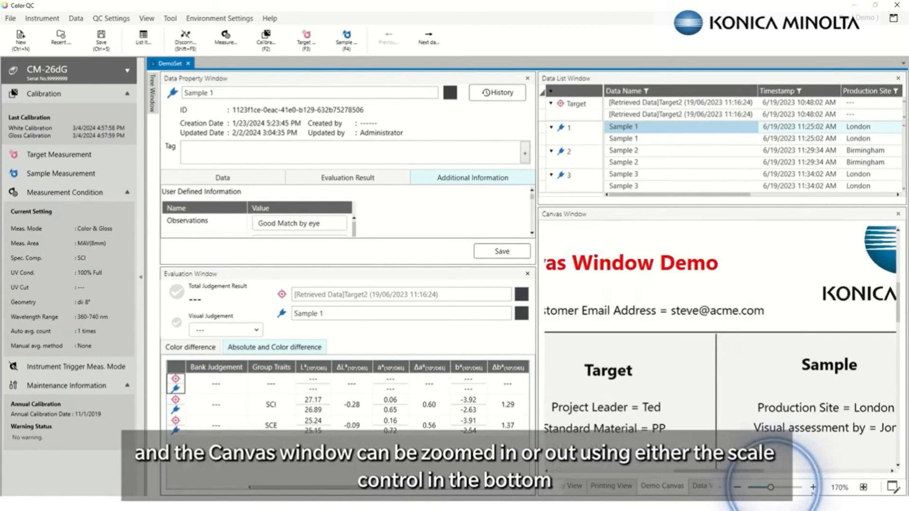
drag(771, 488, 760, 488)
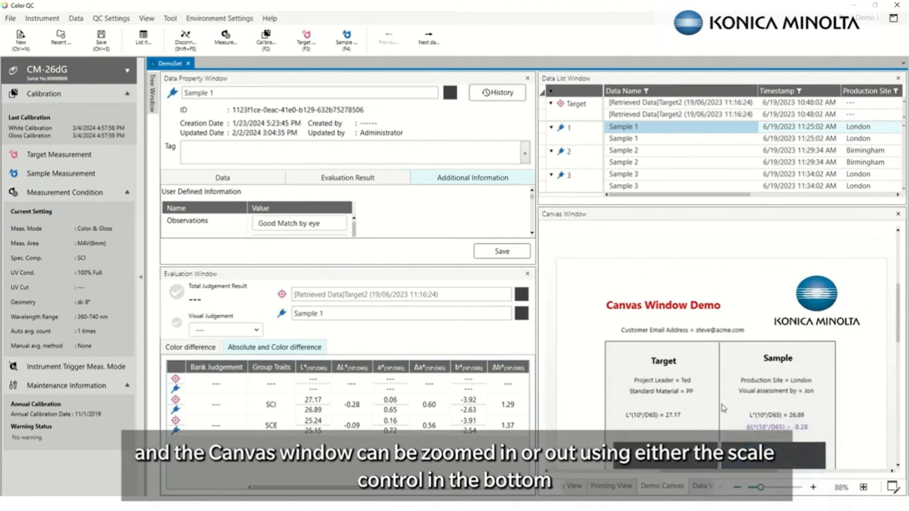
scroll(730, 345, down, 1)
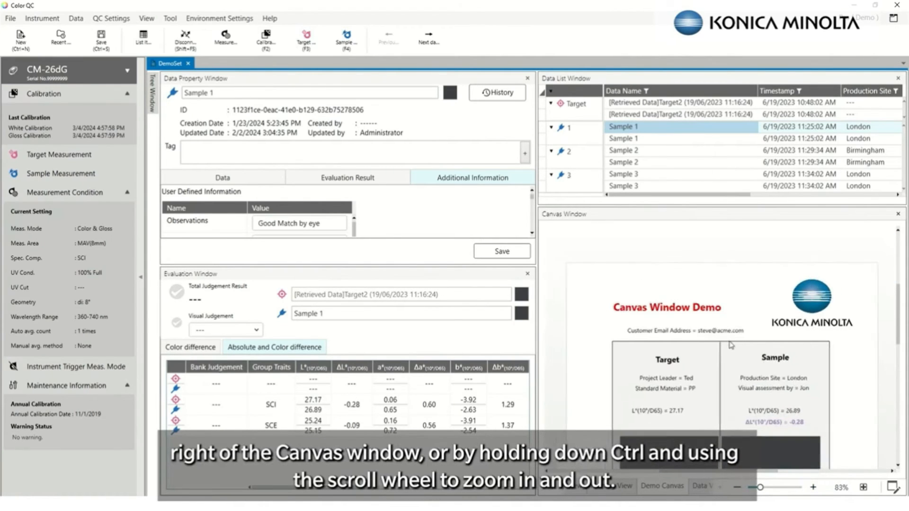
scroll(731, 345, up, 5)
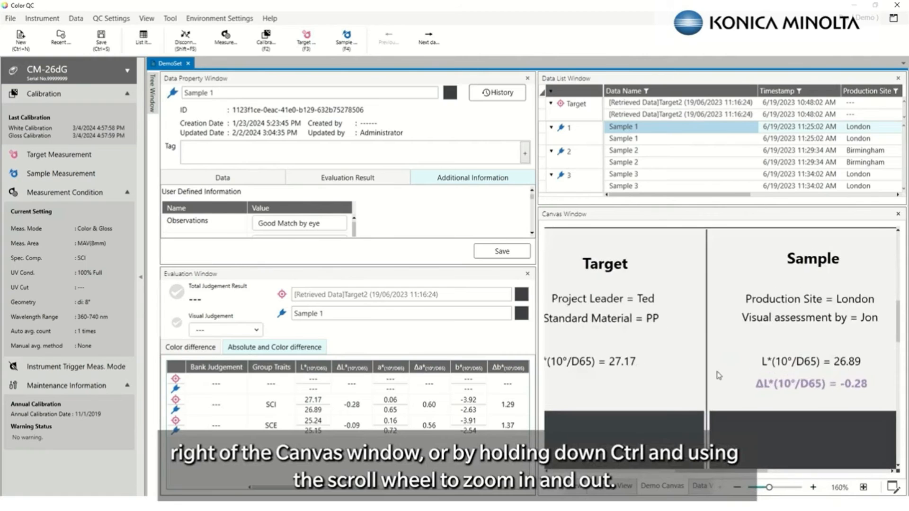
scroll(720, 374, down, 5)
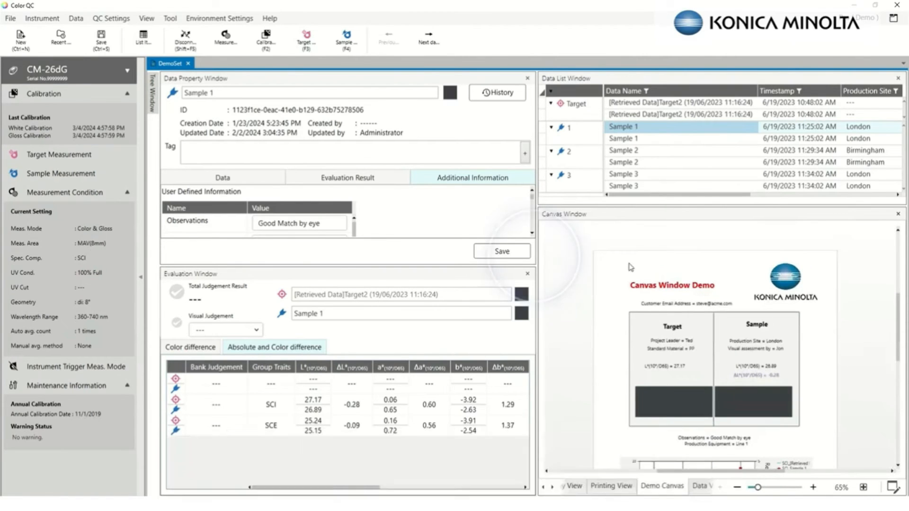
drag(536, 254, 378, 254)
drag(325, 266, 335, 337)
click(325, 179)
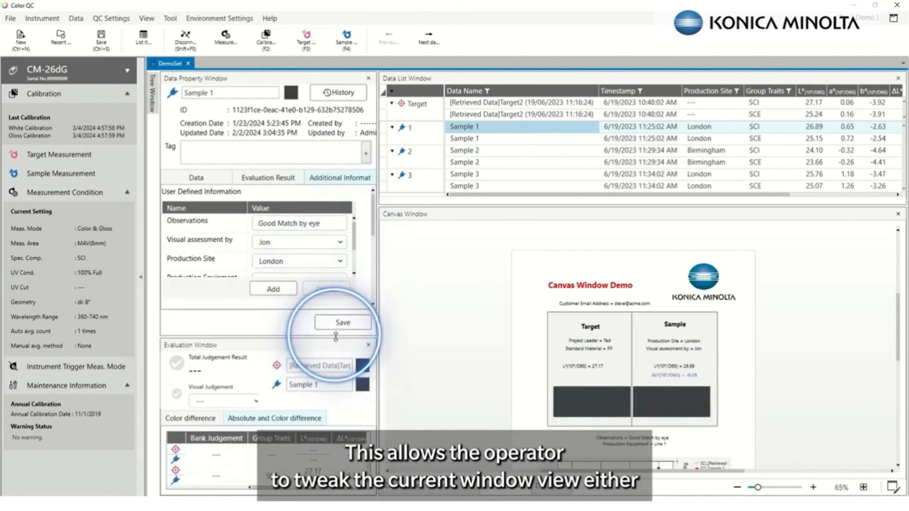
drag(466, 197, 468, 148)
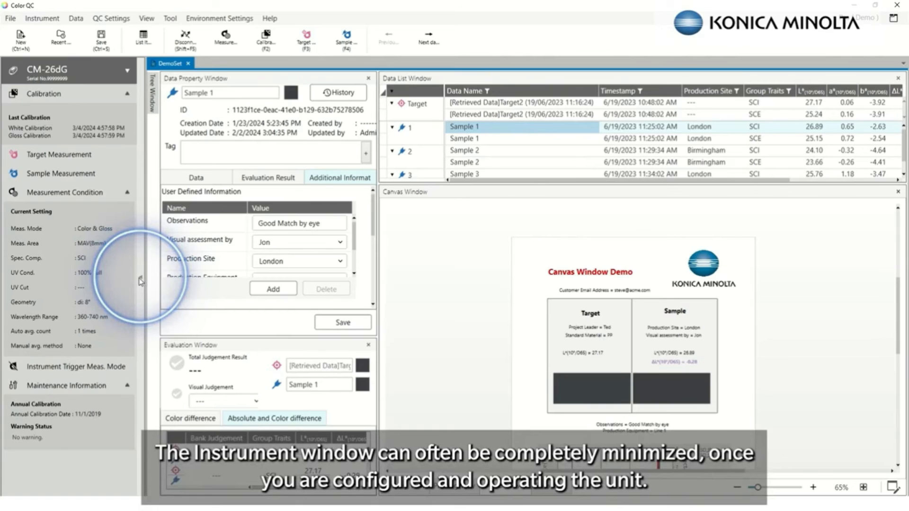
Collapse the instrument side panel to a strip of icons
click(141, 281)
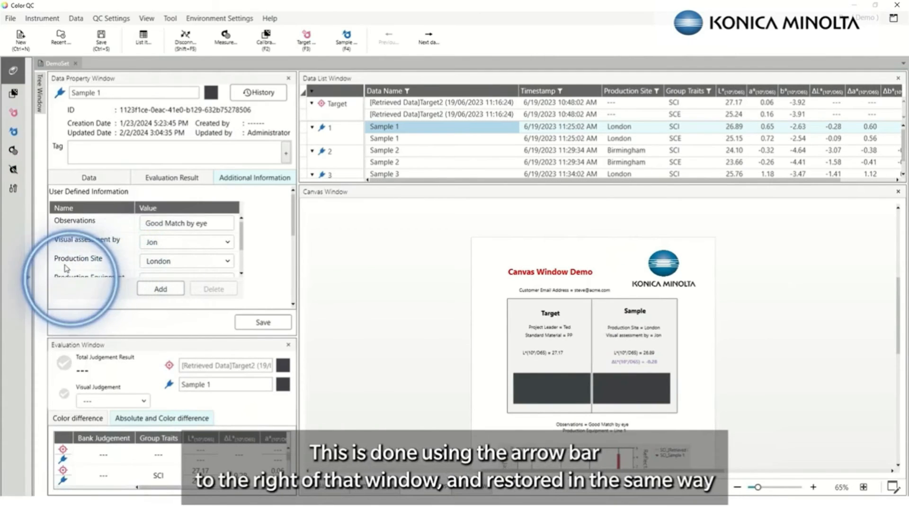
click(29, 282)
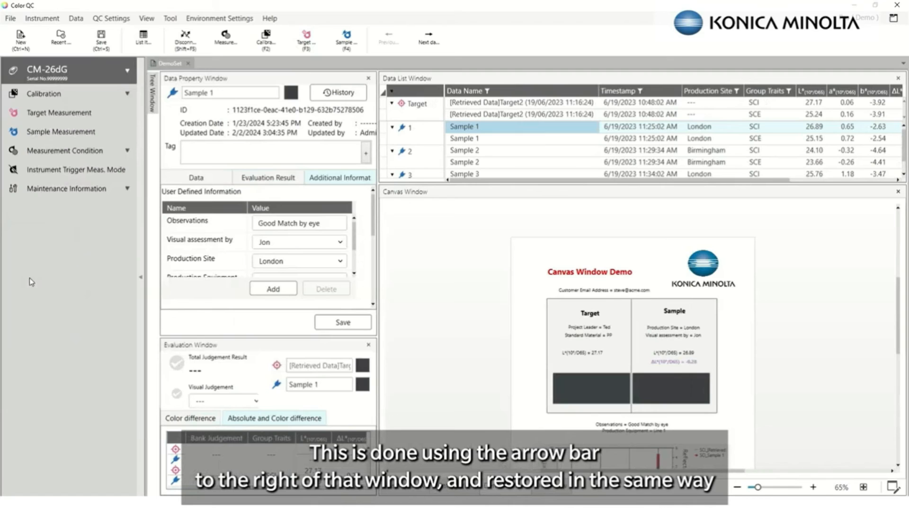
click(141, 279)
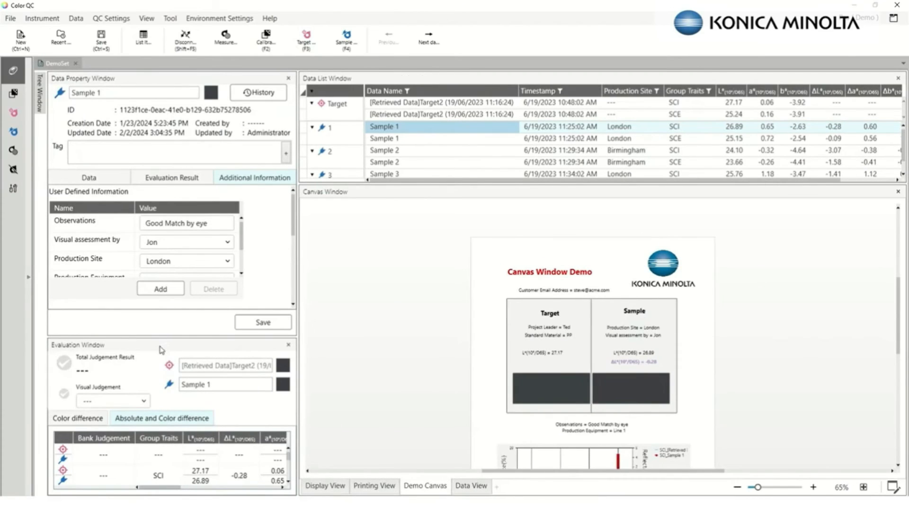
Undock the Evaluation window and position it as a floating window on the left
drag(161, 350, 52, 286)
drag(350, 77, 475, 490)
drag(429, 273, 171, 270)
Try tabbing and floating the Evaluation window, then dock it as its own pane below Data Property
drag(161, 81, 174, 287)
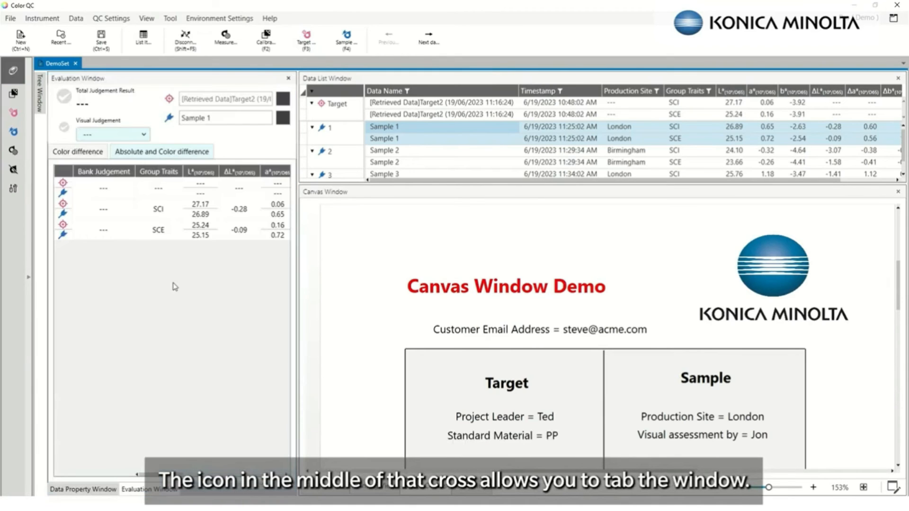
drag(155, 487, 172, 307)
mouse_move(41, 81)
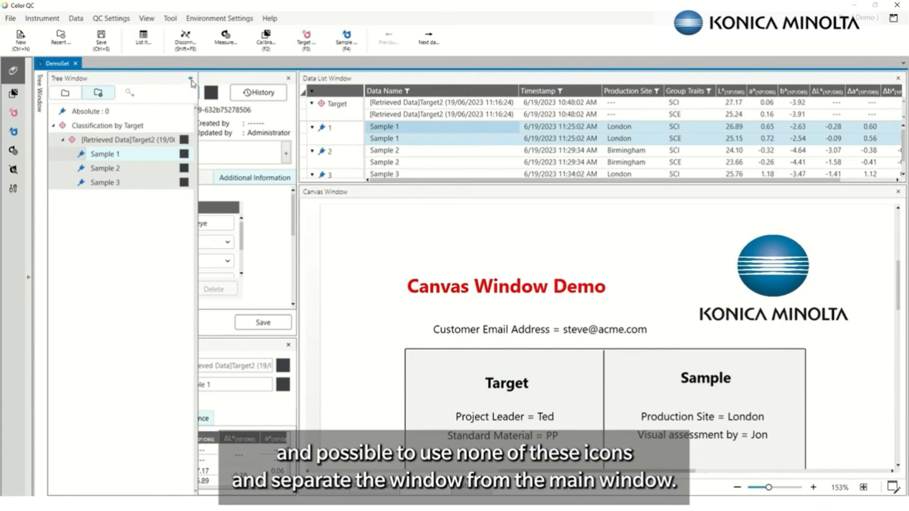
drag(180, 346, 177, 310)
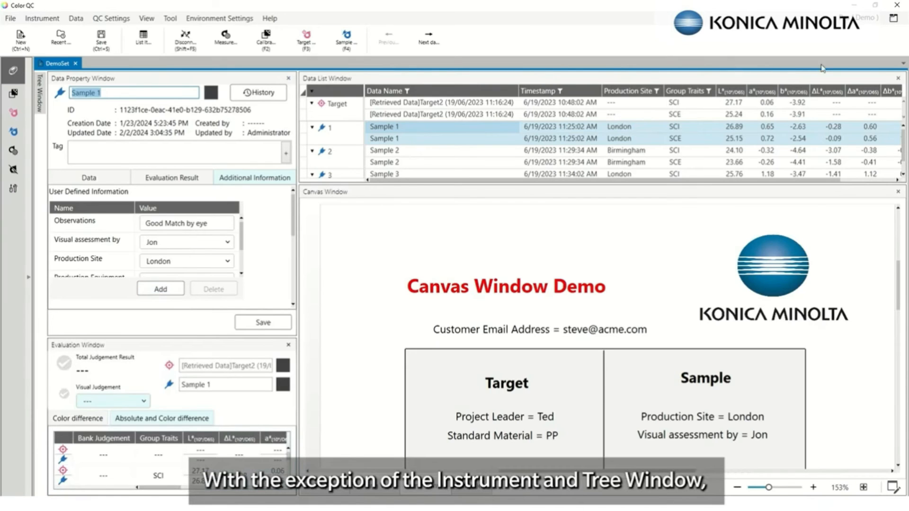
click(898, 78)
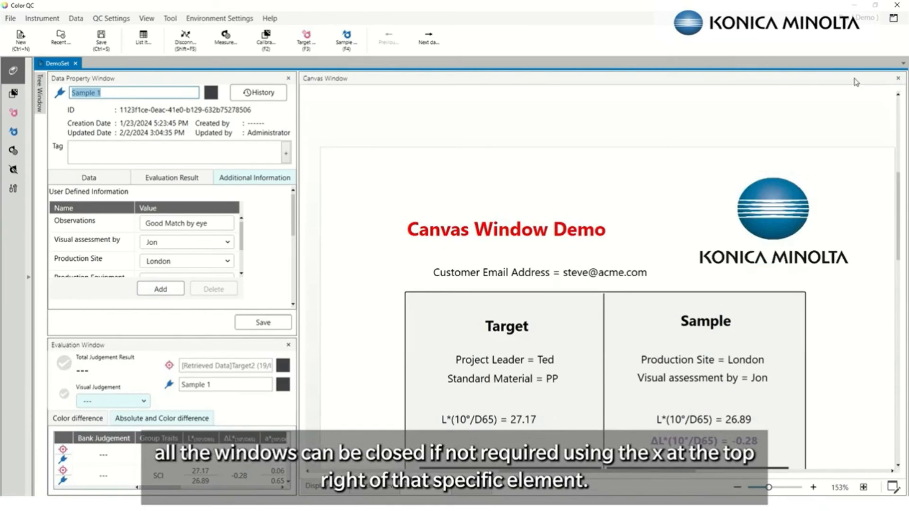
click(147, 19)
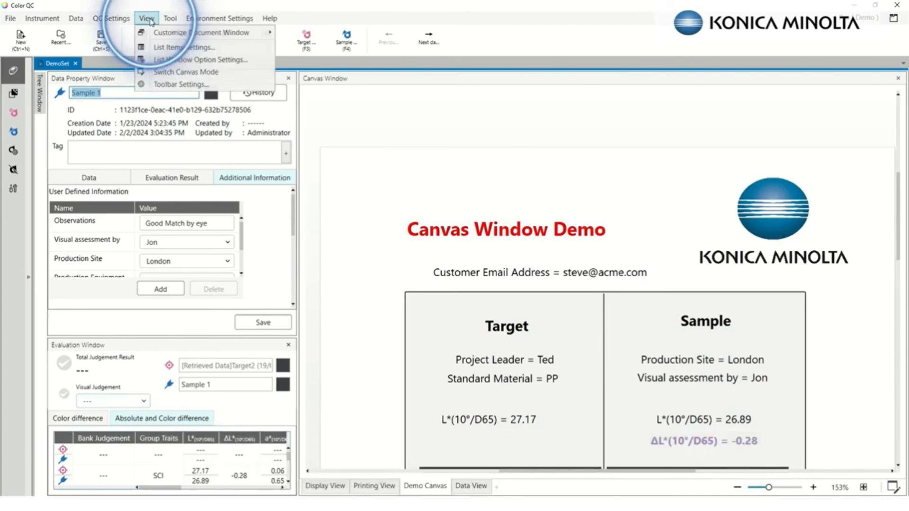
mouse_move(178, 37)
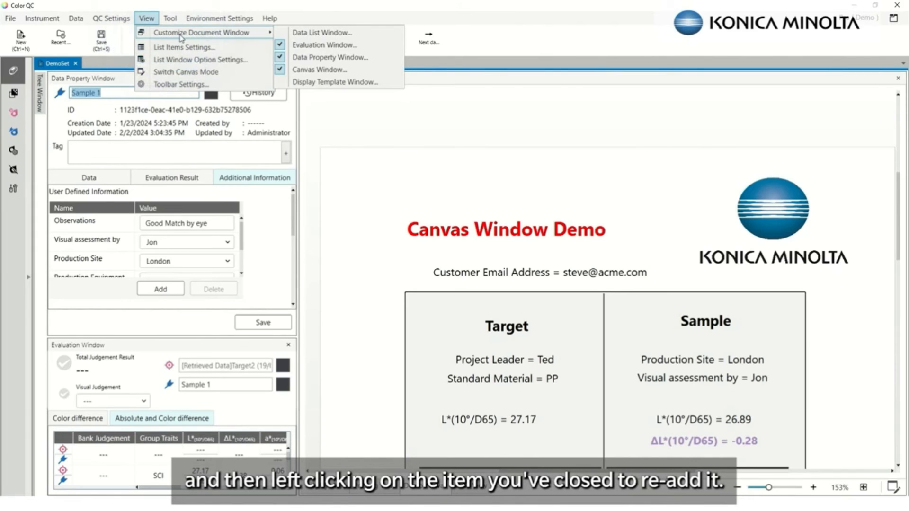
click(337, 35)
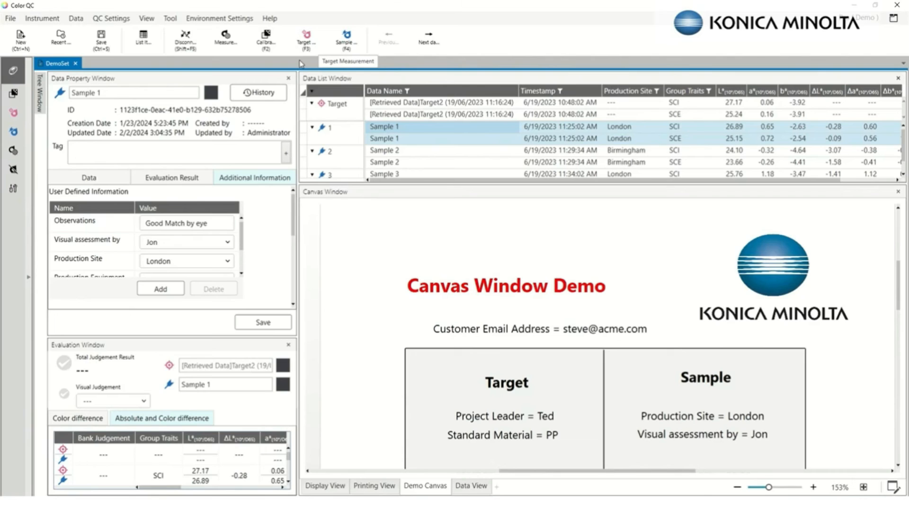
Slide out the Tree window, pin it open, and dock it beside the data windows
click(40, 93)
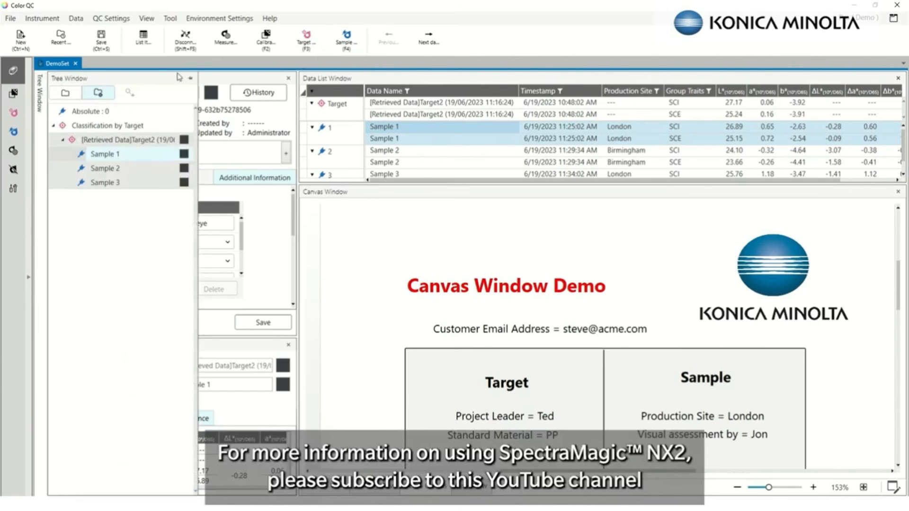
click(190, 80)
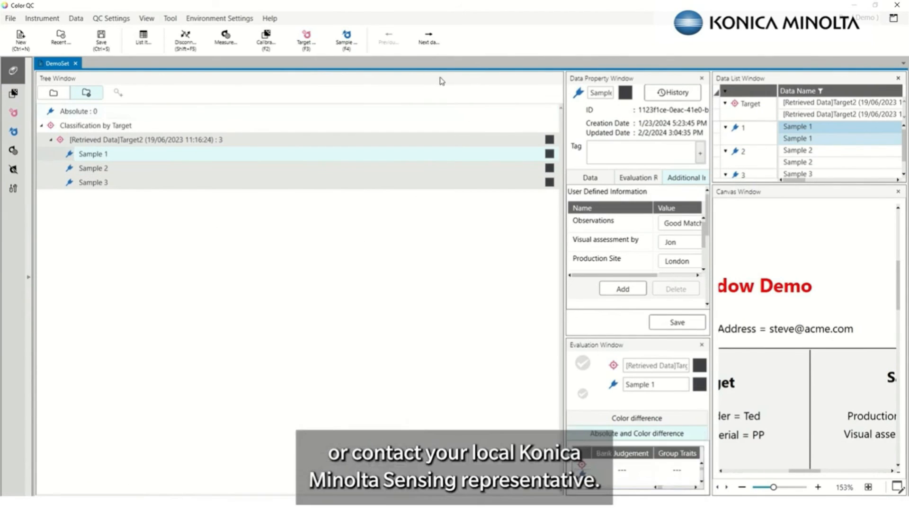
mouse_move(442, 84)
mouse_down()
mouse_move(469, 163)
mouse_move(492, 165)
mouse_move(334, 239)
mouse_move(40, 286)
mouse_up()
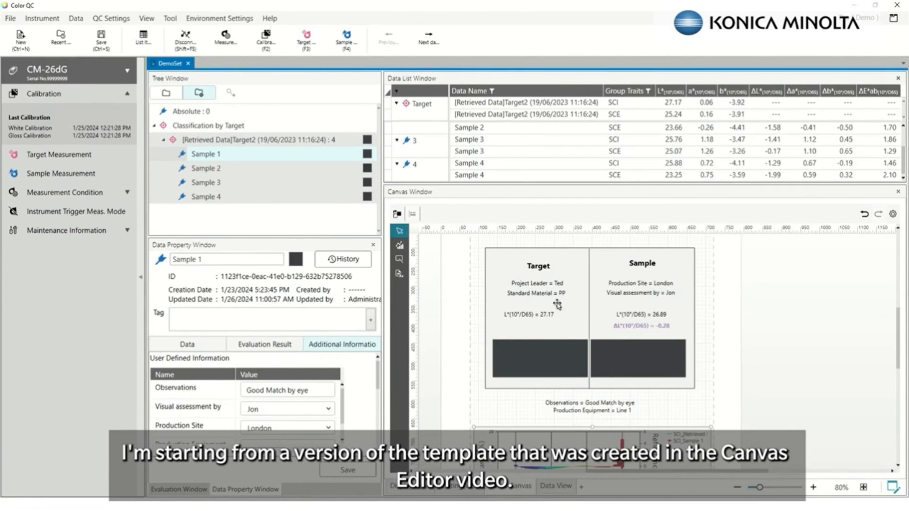
scroll(550, 293, up, 1)
scroll(548, 293, up, 1)
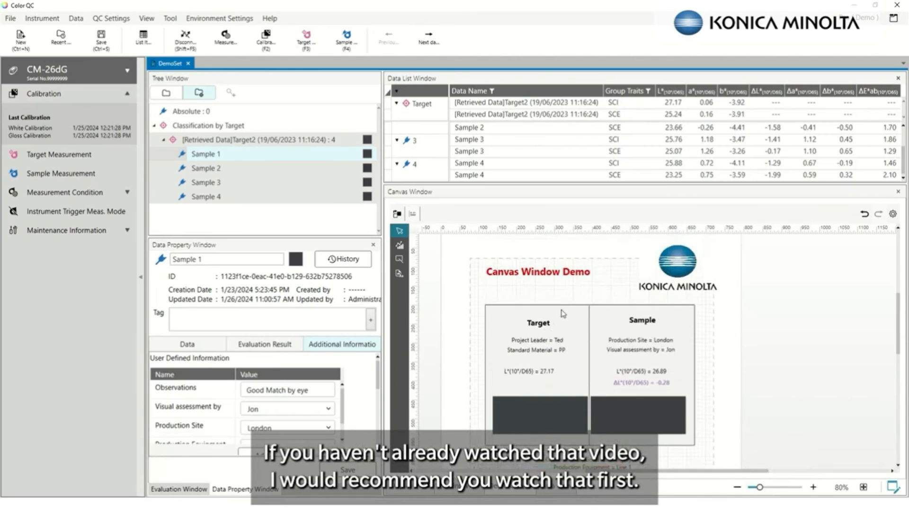
scroll(548, 311, down, 1)
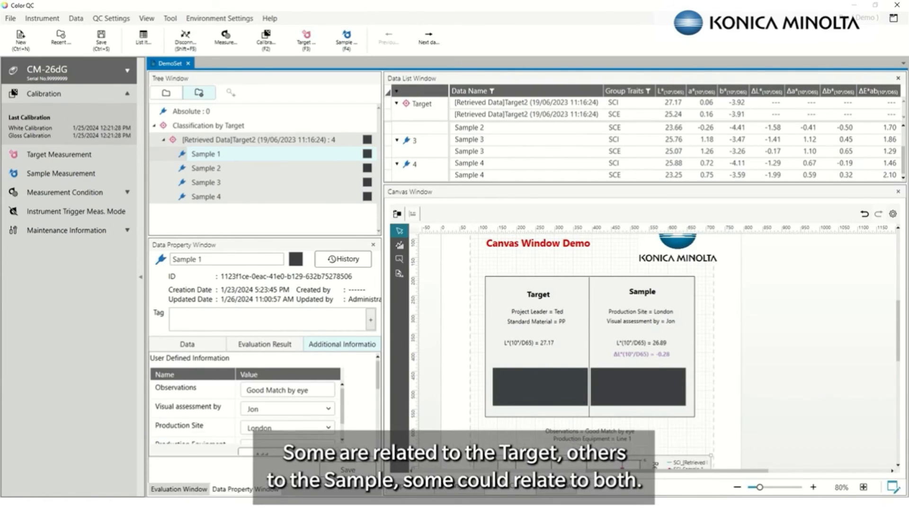
click(898, 78)
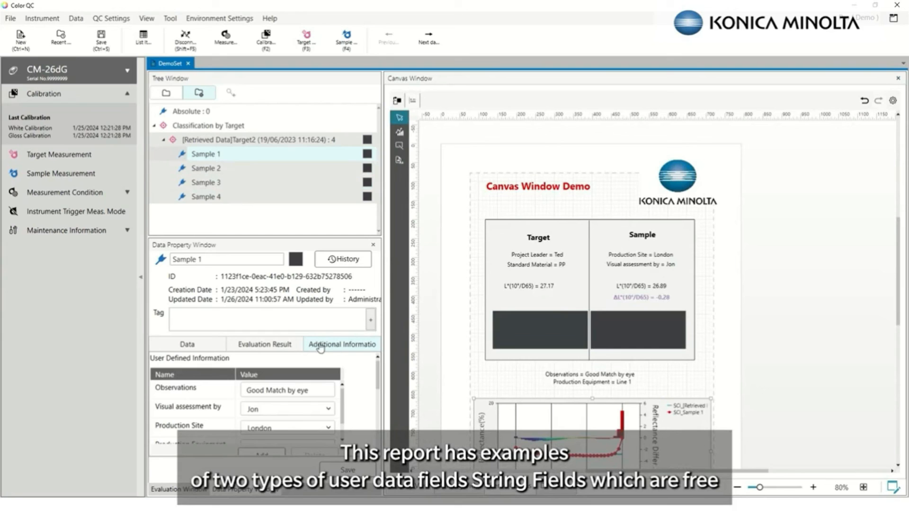
scroll(325, 352, down, 3)
scroll(335, 383, up, 3)
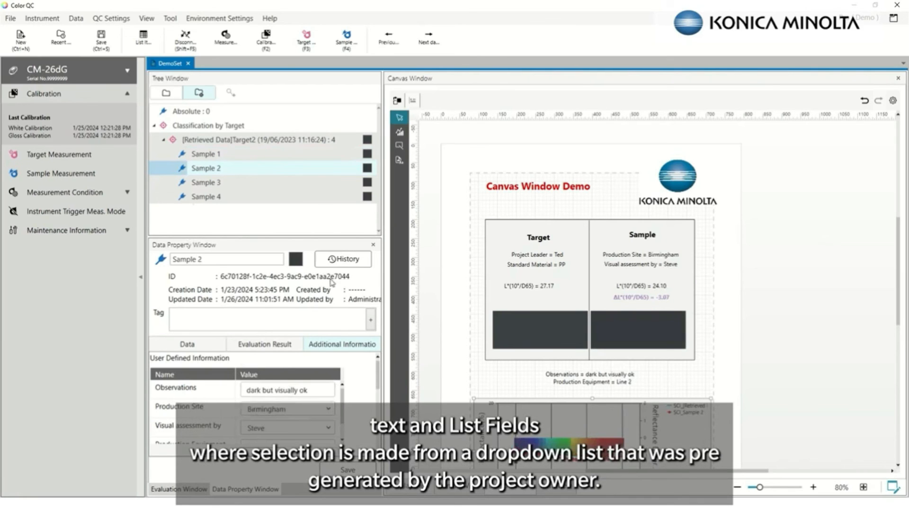
scroll(363, 375, down, 1)
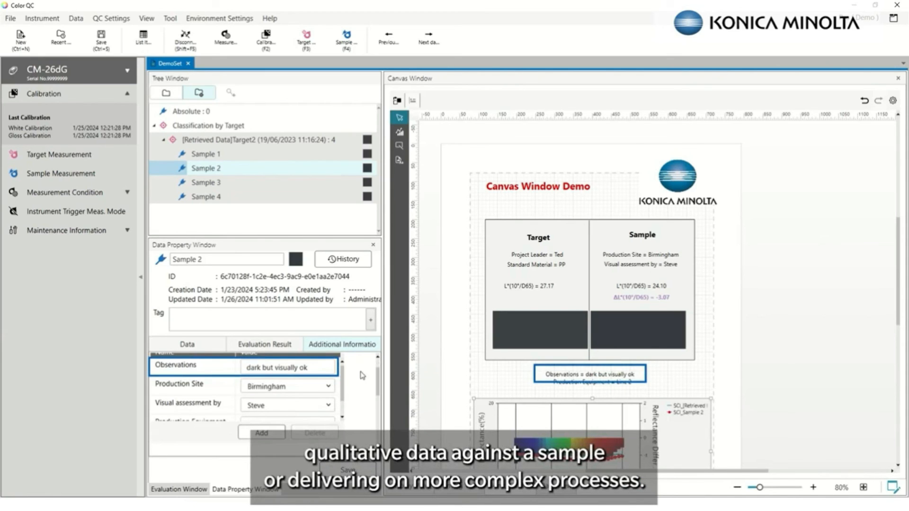
click(362, 375)
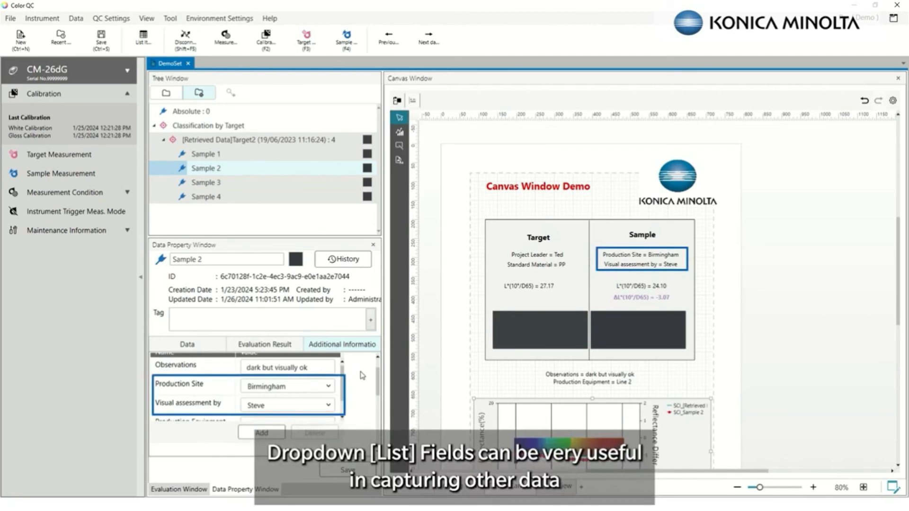
scroll(362, 376, down, 3)
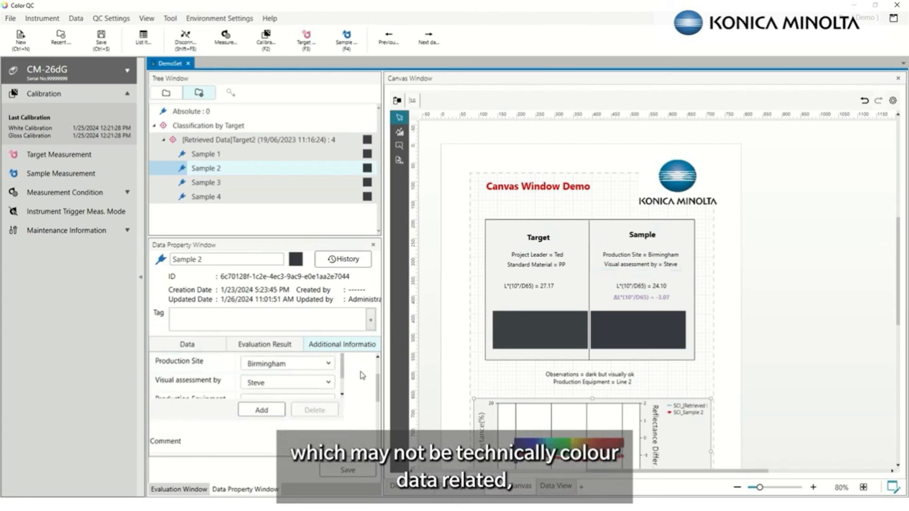
scroll(363, 371, up, 5)
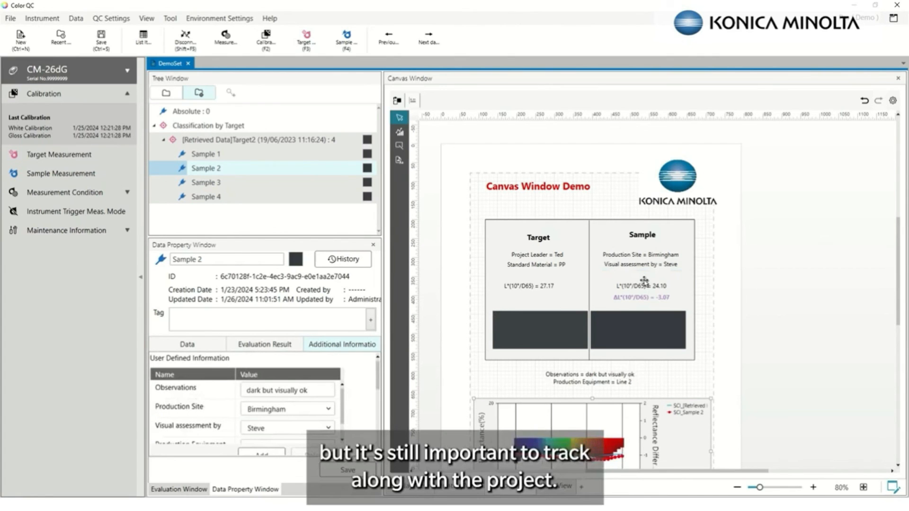
click(111, 18)
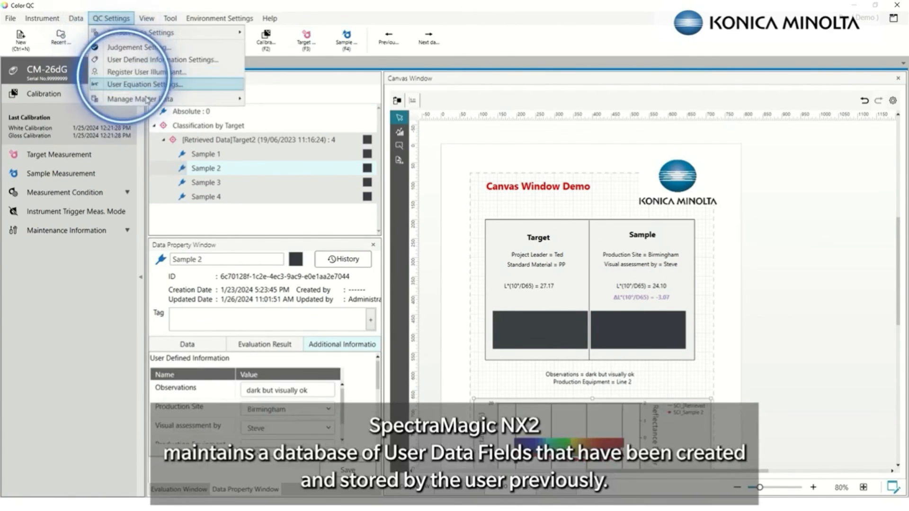
mouse_move(148, 99)
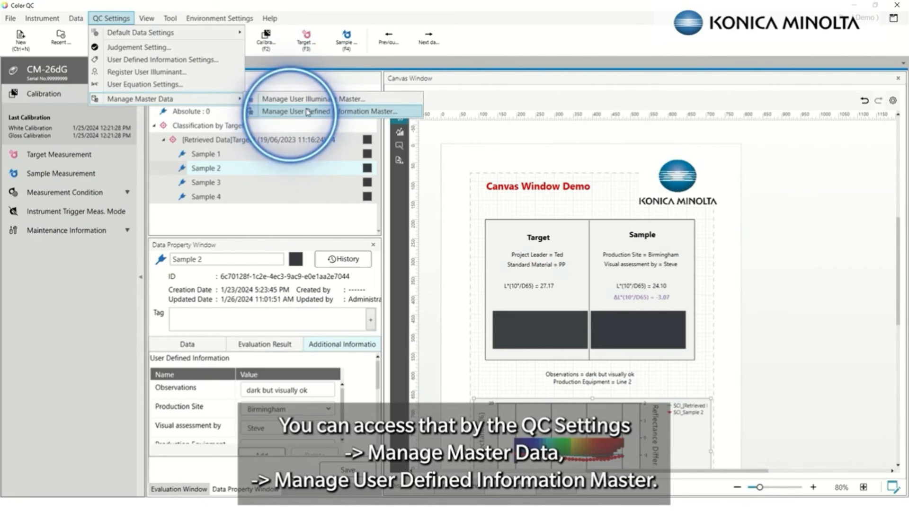
click(307, 113)
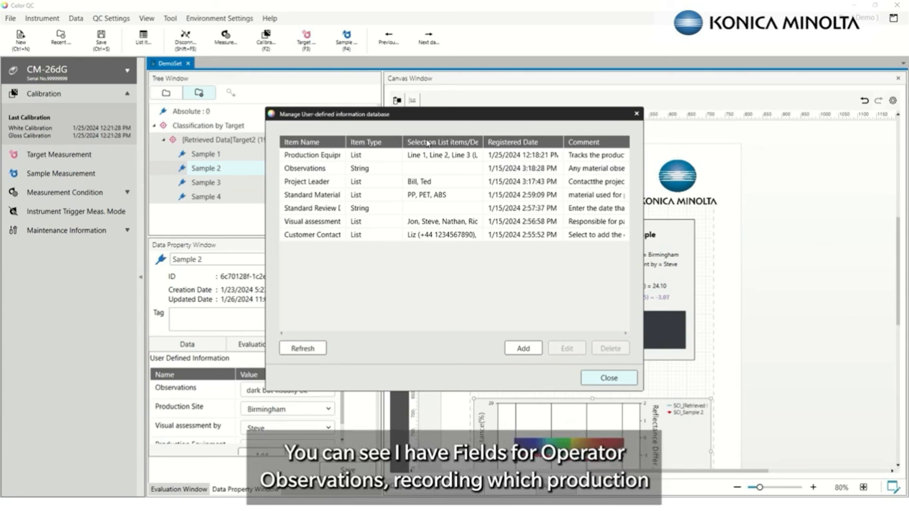
click(419, 155)
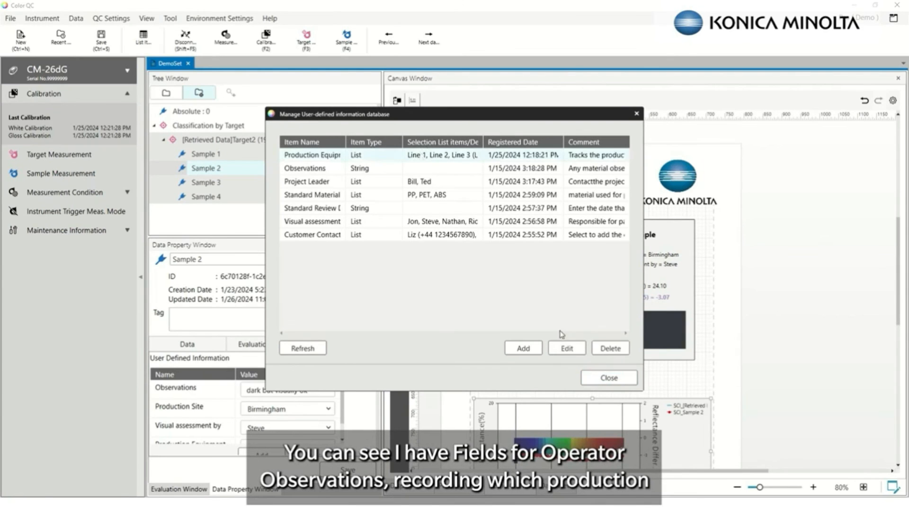
click(566, 349)
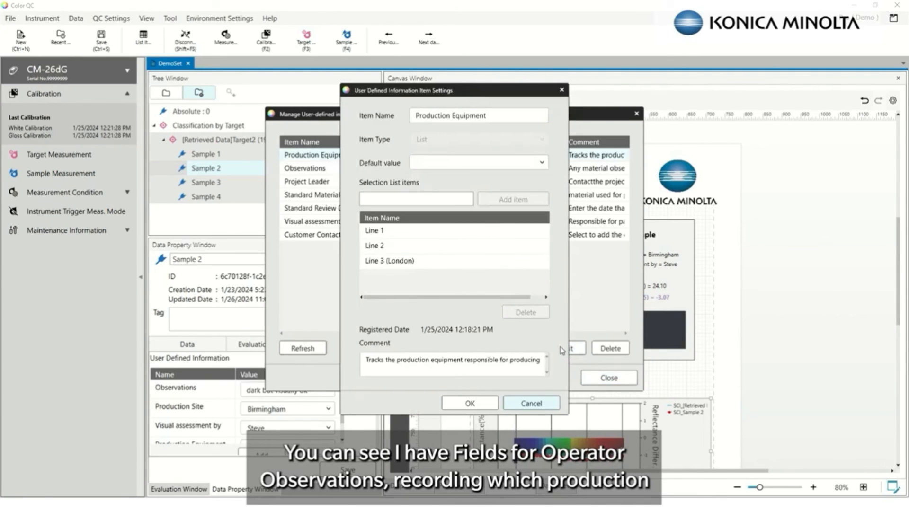
click(540, 402)
click(599, 381)
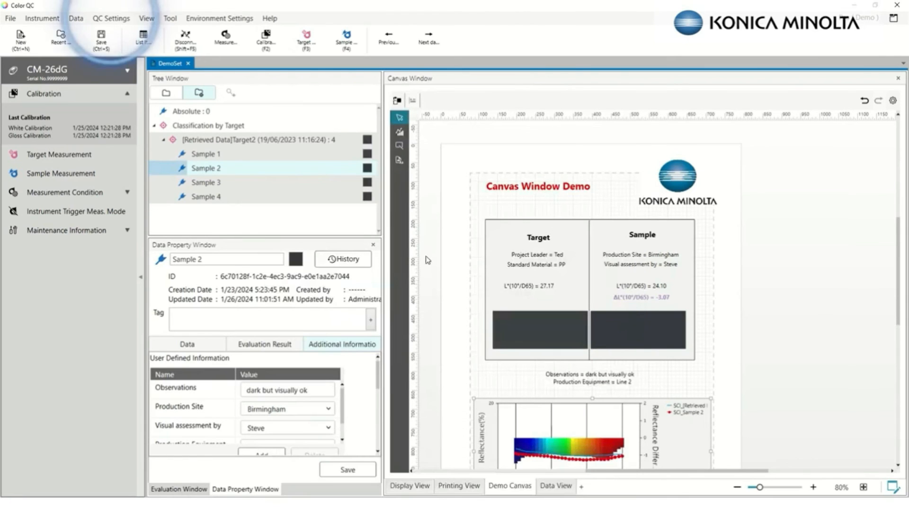
Open QC Settings > User Defined Information Settings and begin a new user-defined field
click(112, 19)
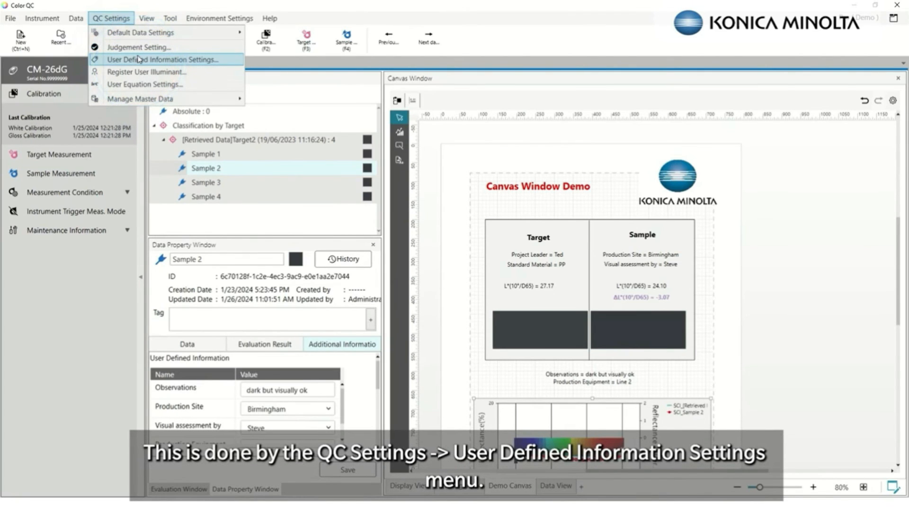
click(139, 59)
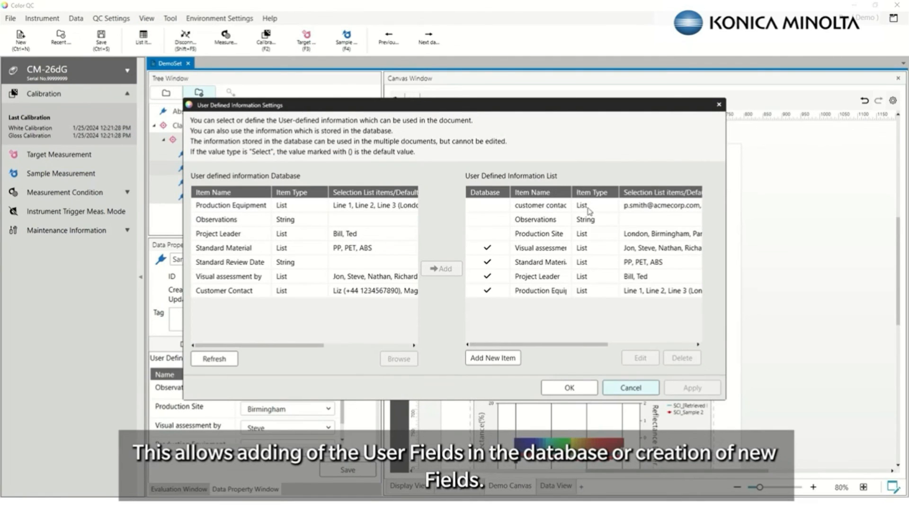
click(490, 358)
Name the new field 'Customer Email Address' and set its item type to List
click(445, 150)
text(Customer )
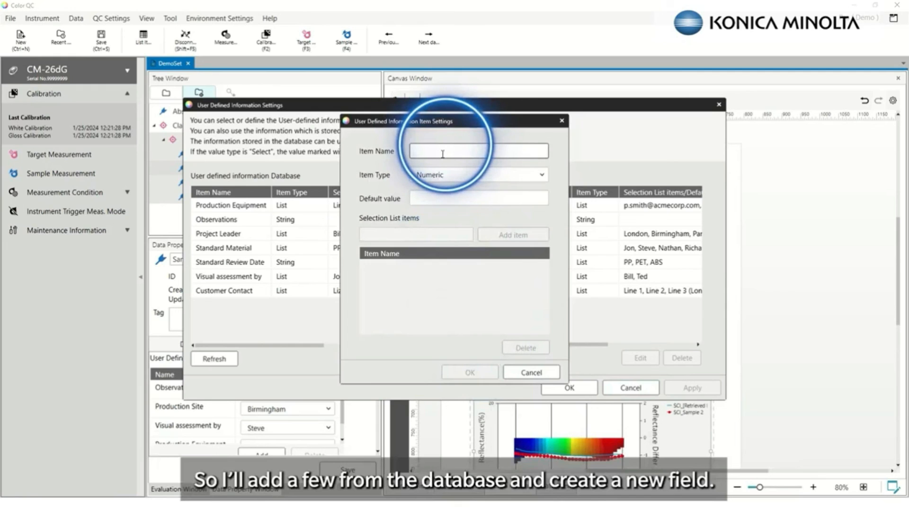
text(Email)
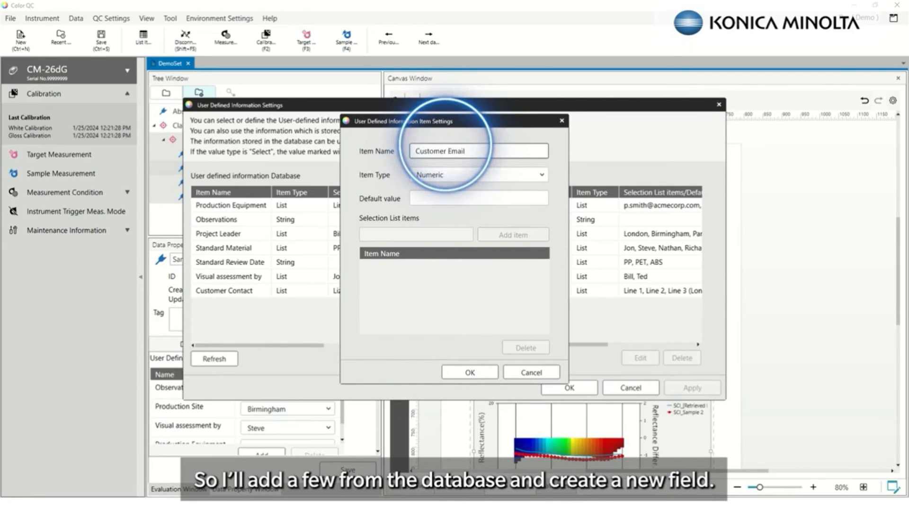
text( Address)
key(Tab)
key(Down)
key(Down)
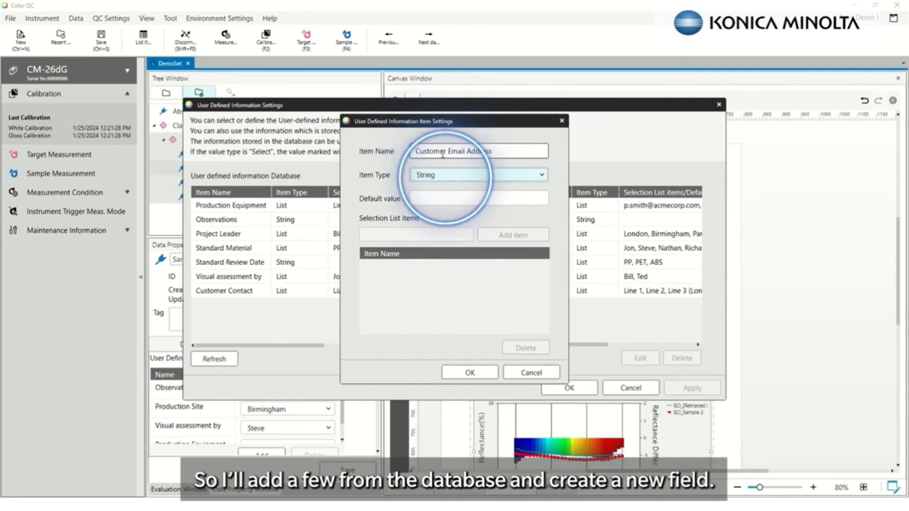
key(Tab)
key(Tab)
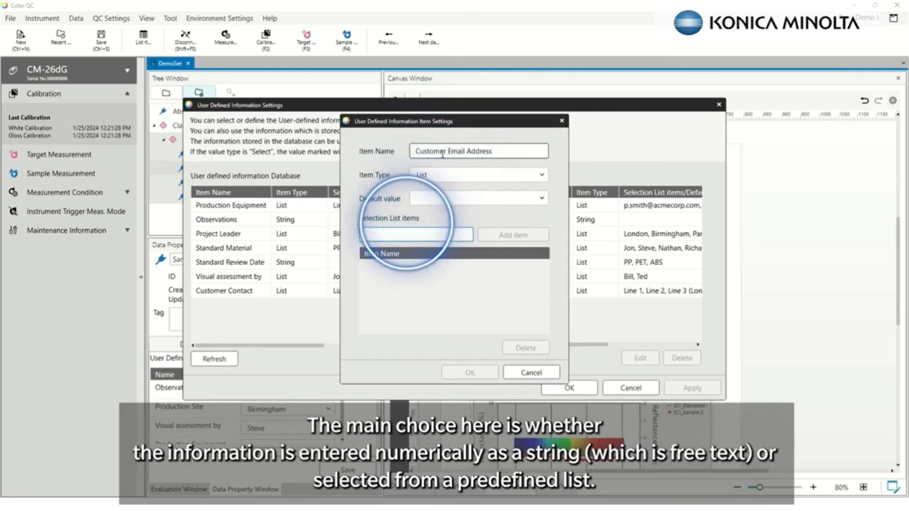
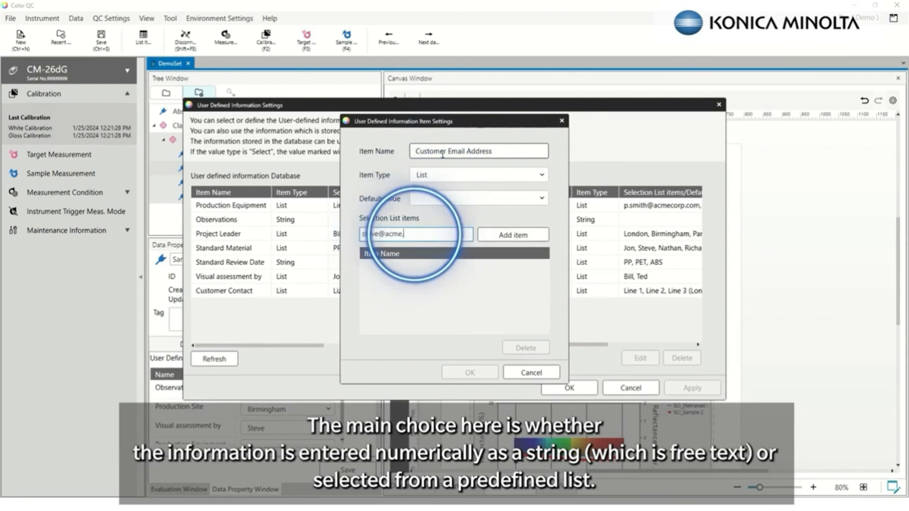
Add three customer e-mail addresses as list choices, then save and apply the field
click(493, 237)
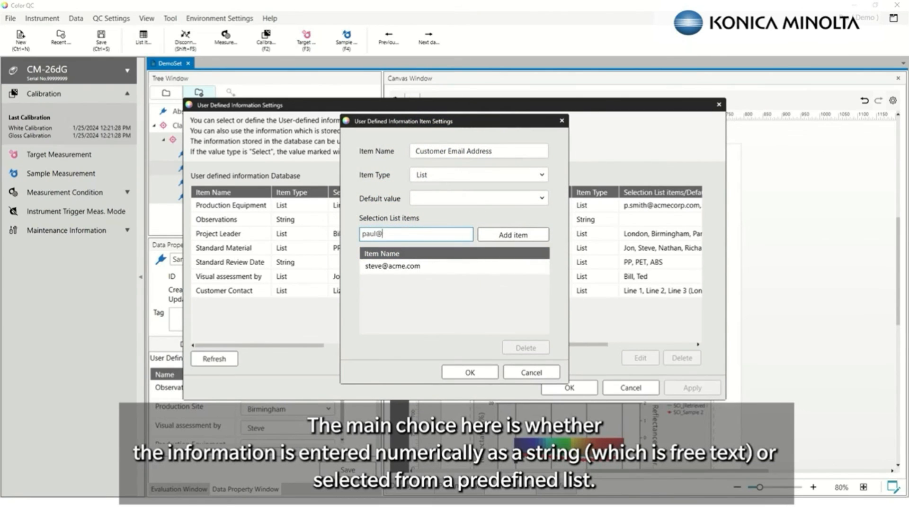
click(498, 237)
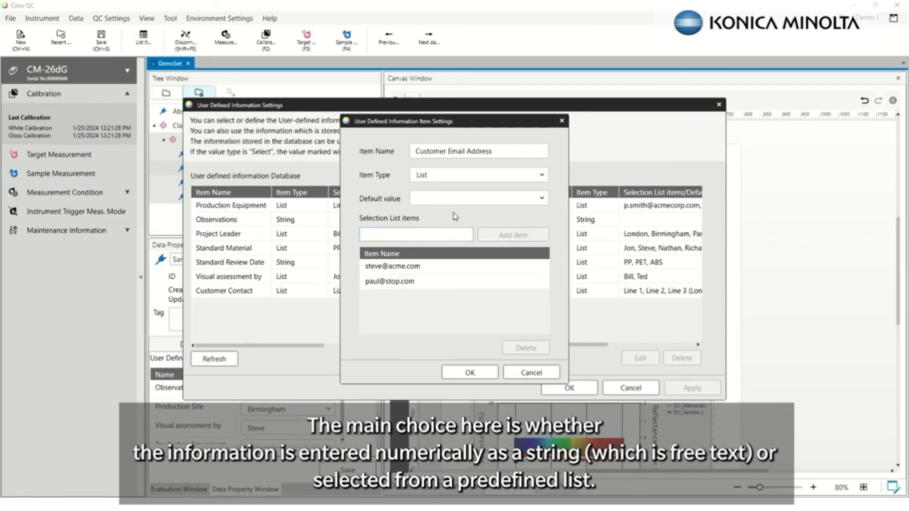
click(454, 199)
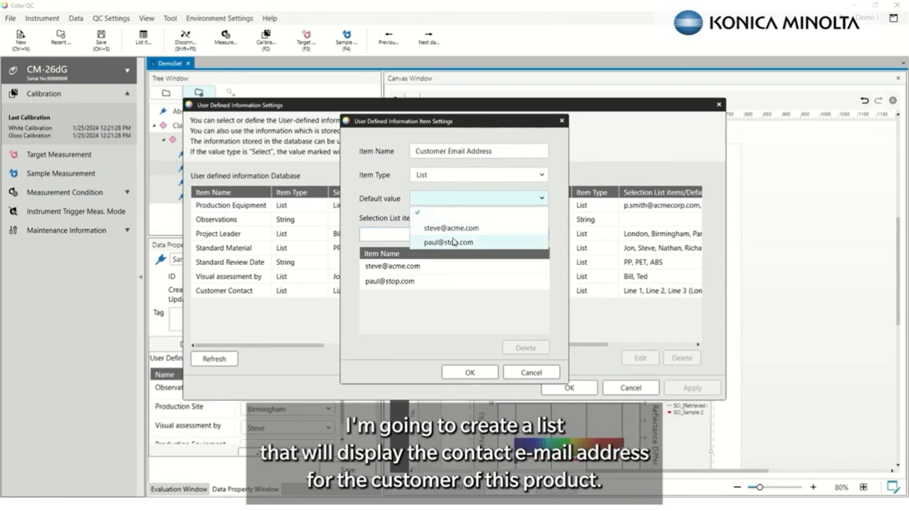
click(392, 233)
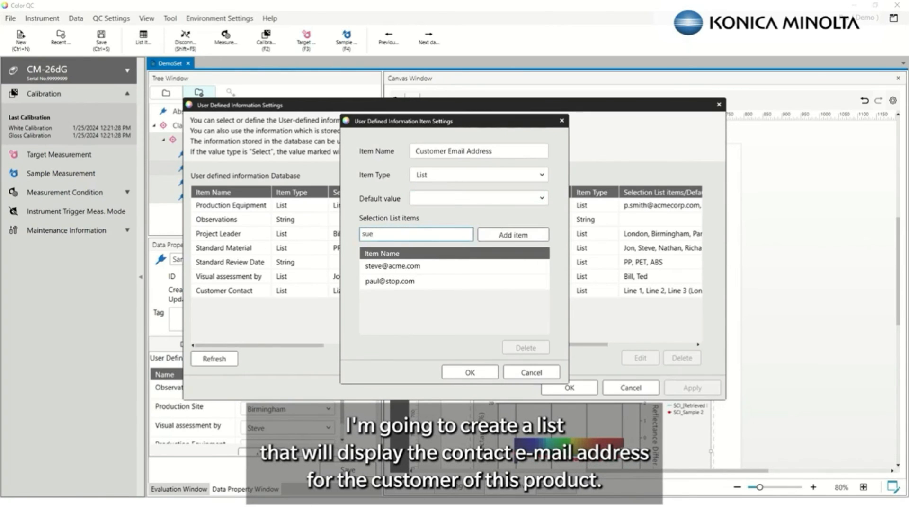
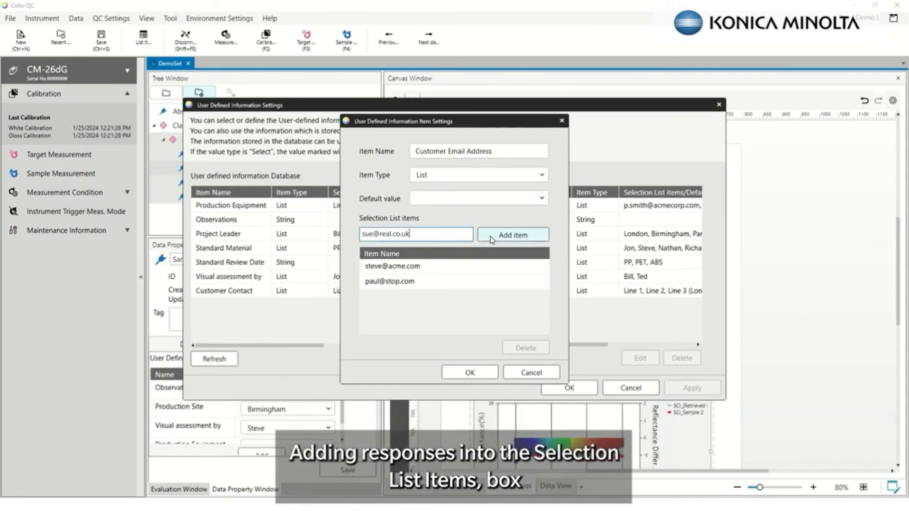
click(491, 239)
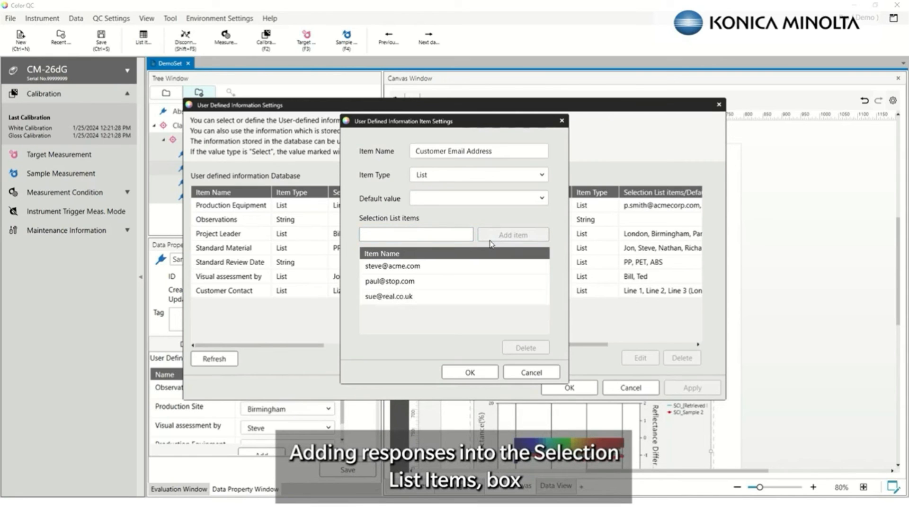
click(469, 373)
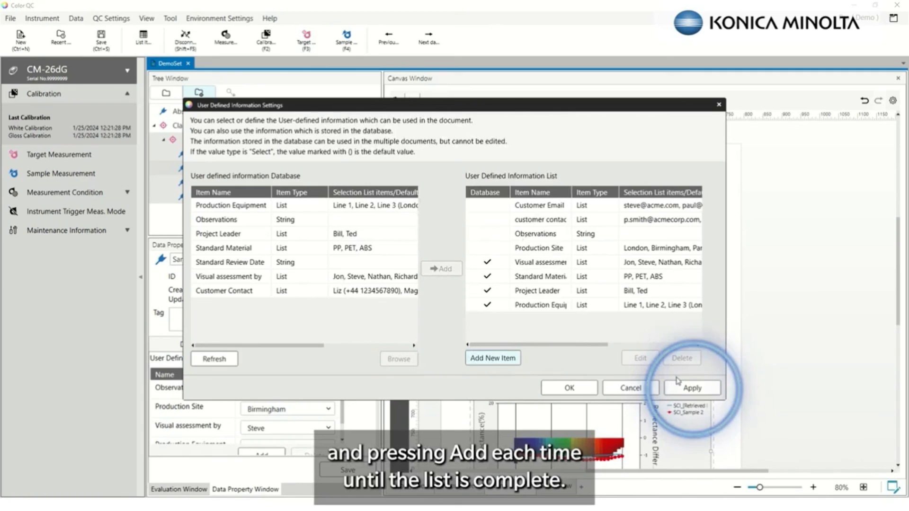
click(682, 391)
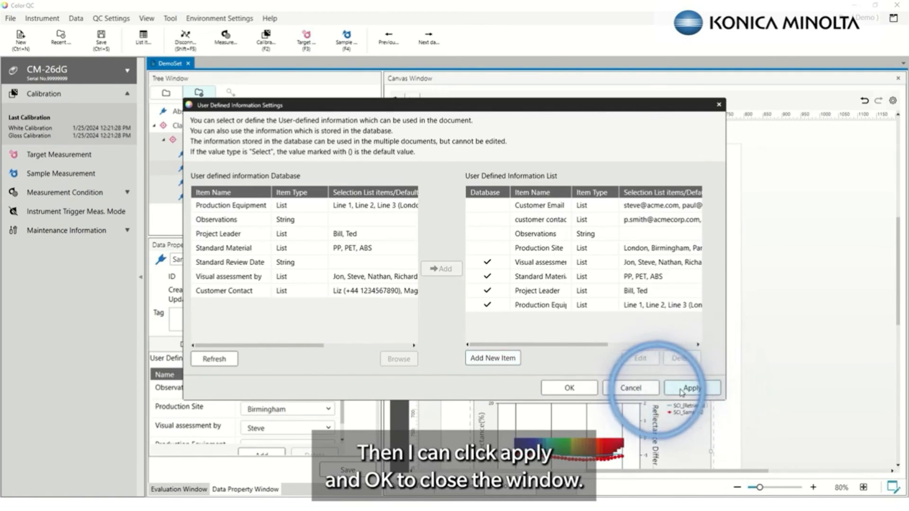
click(573, 387)
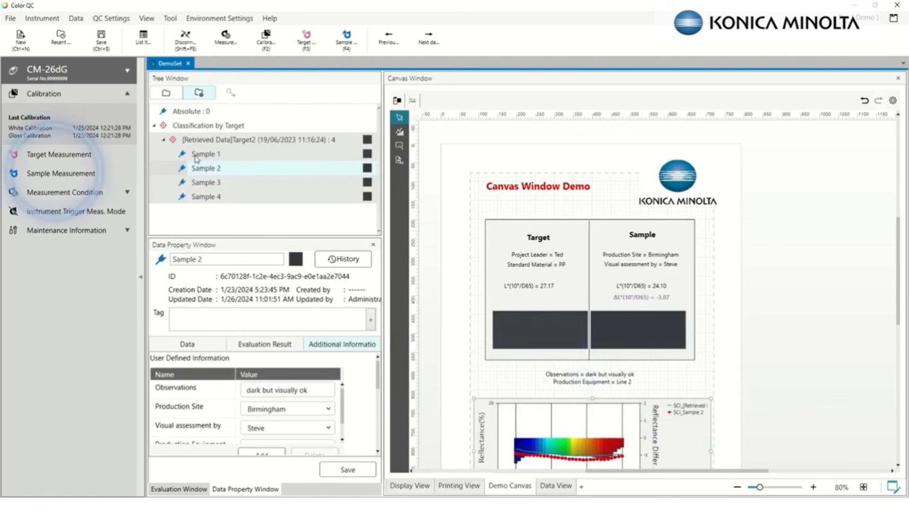
Start a sample measurement and add Customer Email Address, picking a customer e-mail
click(89, 182)
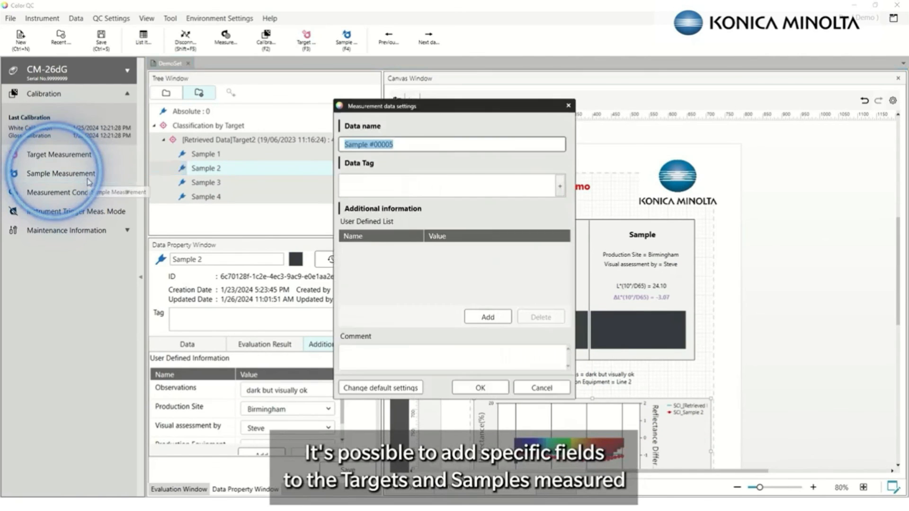
click(488, 316)
click(456, 249)
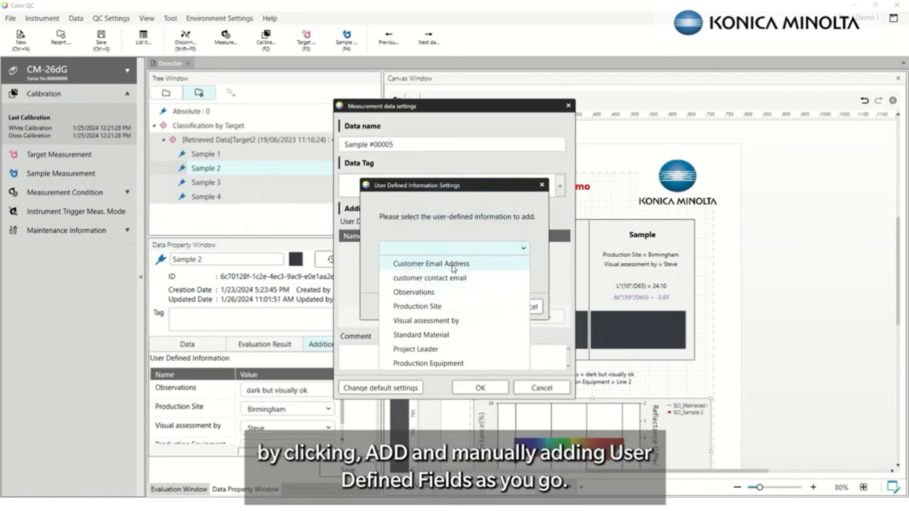
click(452, 260)
click(493, 307)
click(466, 251)
click(469, 281)
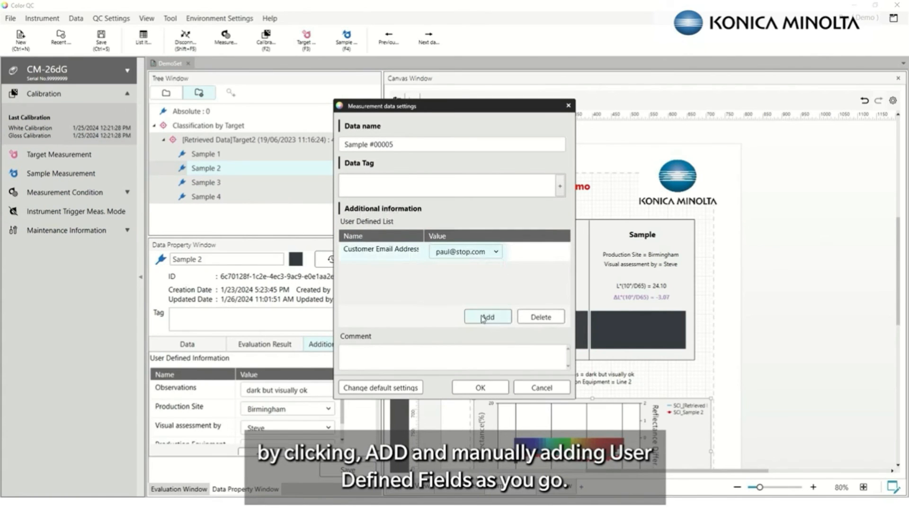
Add the Observations field to the measurement's information
click(488, 317)
click(453, 248)
click(441, 279)
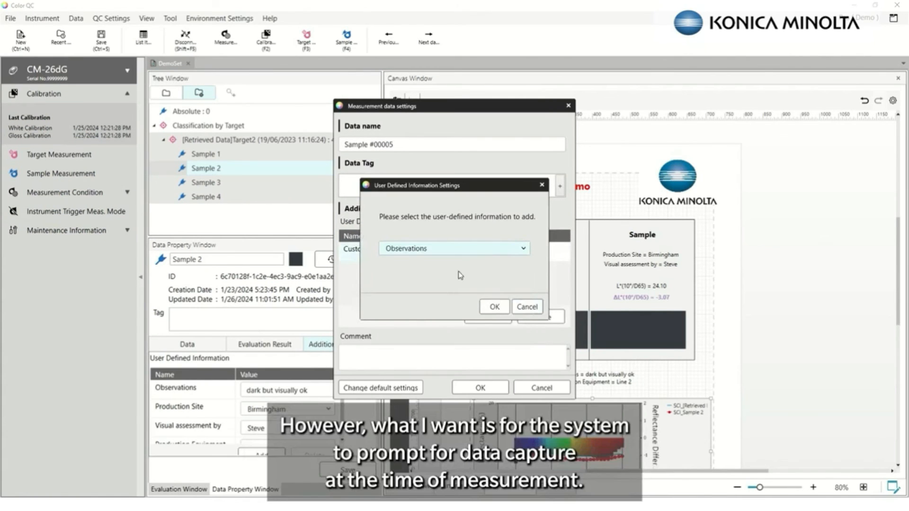
click(493, 306)
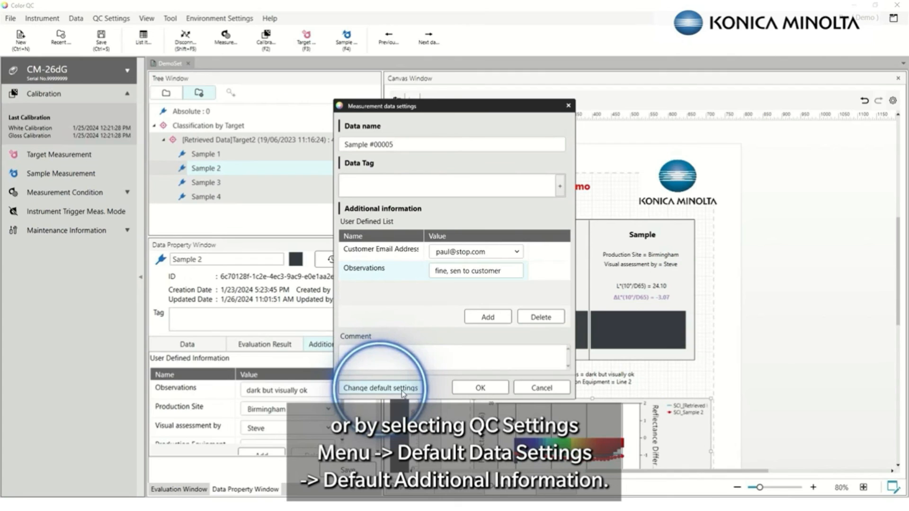
In the default additional information, add Customer Email Address and Observations
click(380, 388)
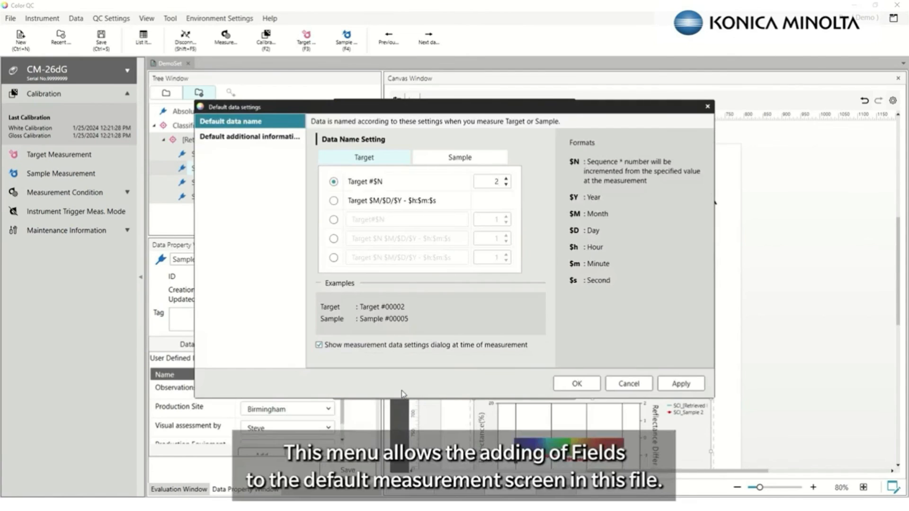
click(248, 141)
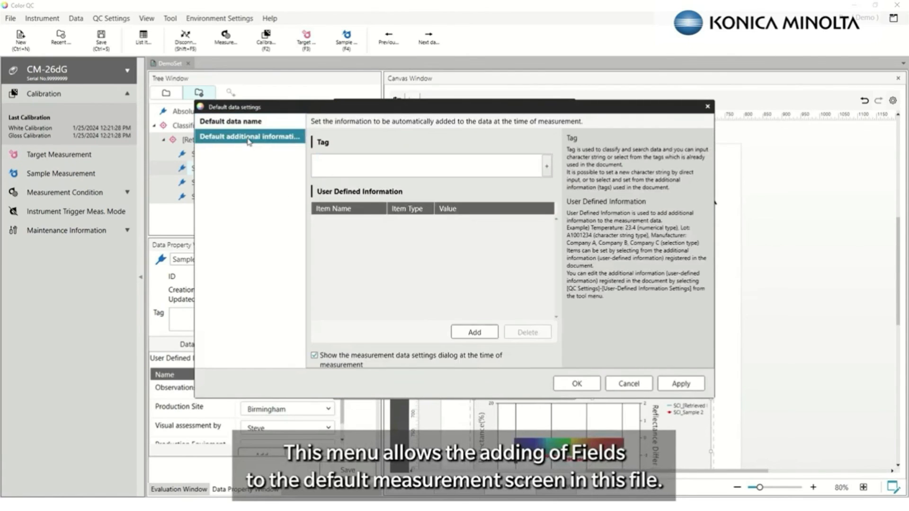
click(475, 332)
click(523, 249)
click(458, 263)
click(494, 307)
click(479, 332)
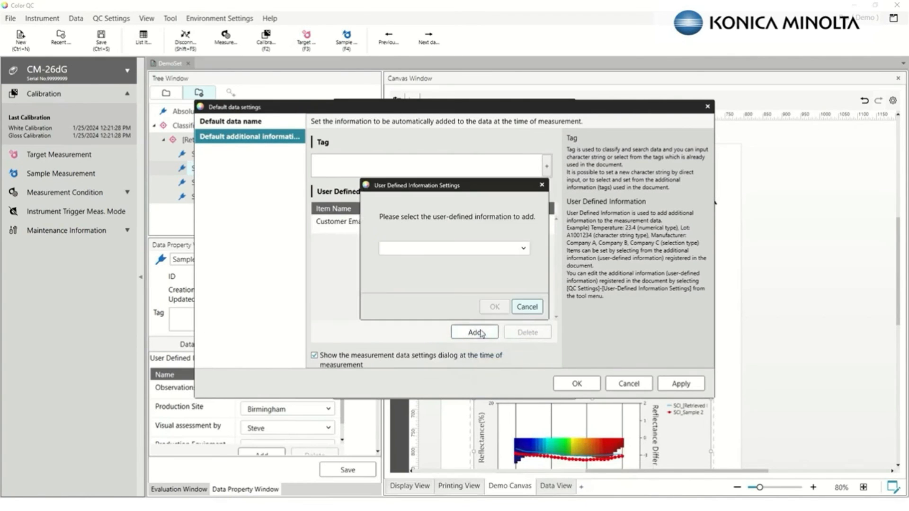
click(469, 250)
click(444, 277)
click(494, 307)
Add Production Site, Visual assessment by and Production Equipment to the defaults and save
click(479, 332)
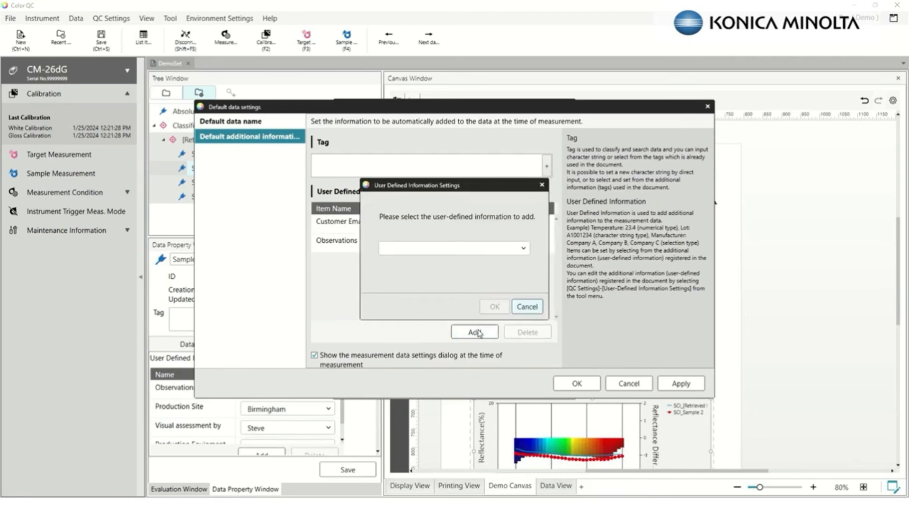
click(474, 249)
click(441, 284)
click(494, 307)
click(479, 332)
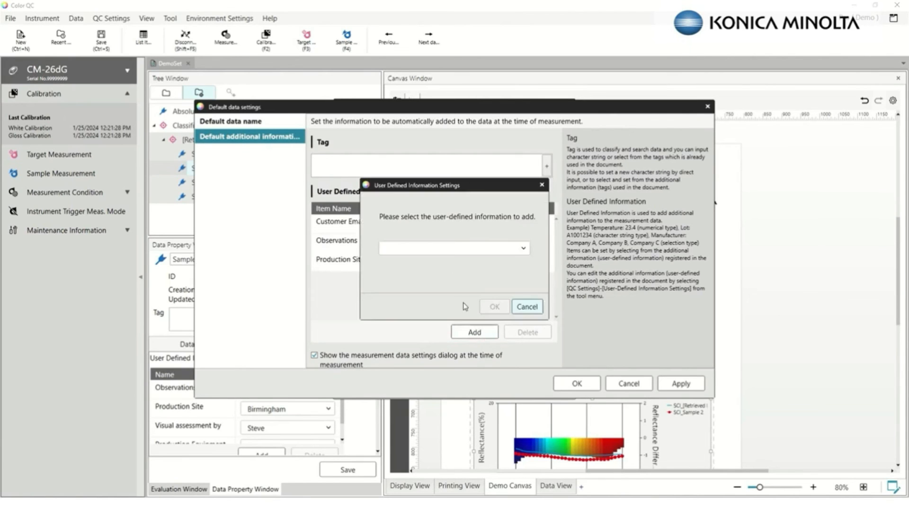
click(469, 248)
click(440, 277)
click(494, 307)
click(487, 332)
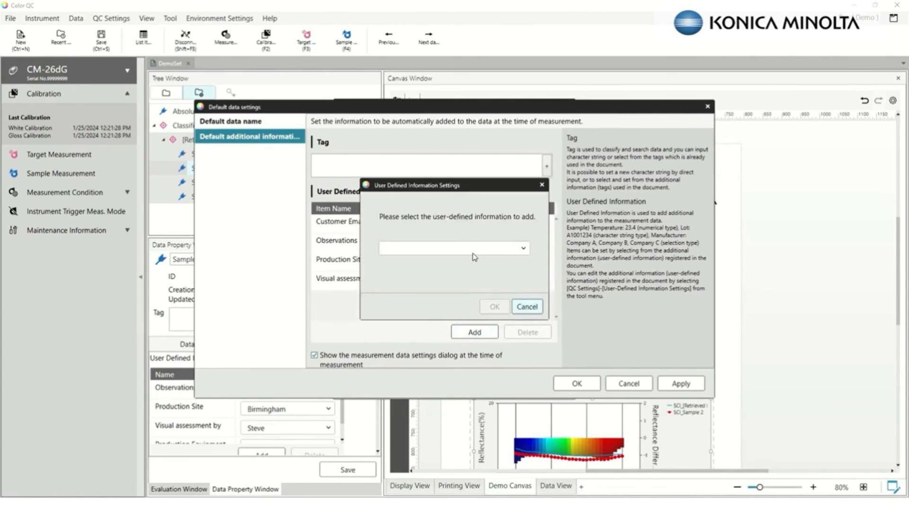
click(475, 256)
click(449, 304)
click(488, 307)
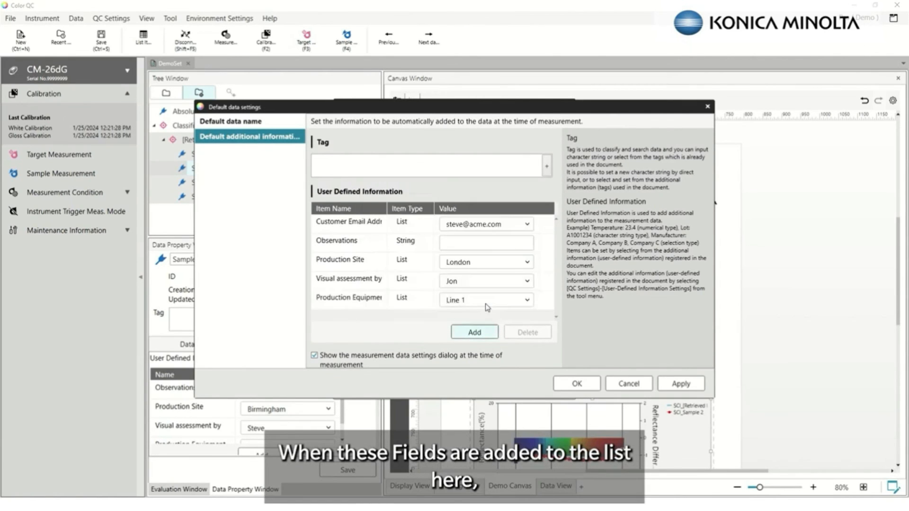
click(576, 384)
Discard the current prompt, start a new sample measurement, and pick a different customer e-mail
drag(568, 267, 576, 299)
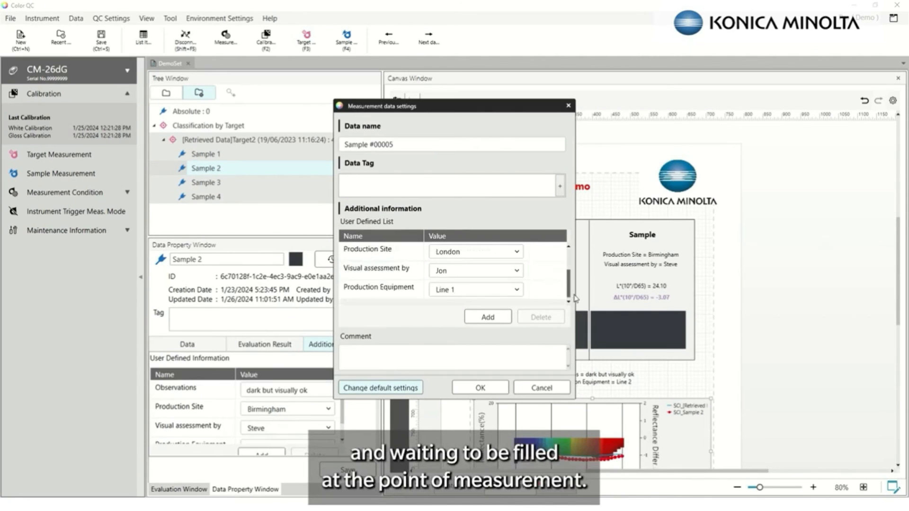
click(541, 388)
click(421, 295)
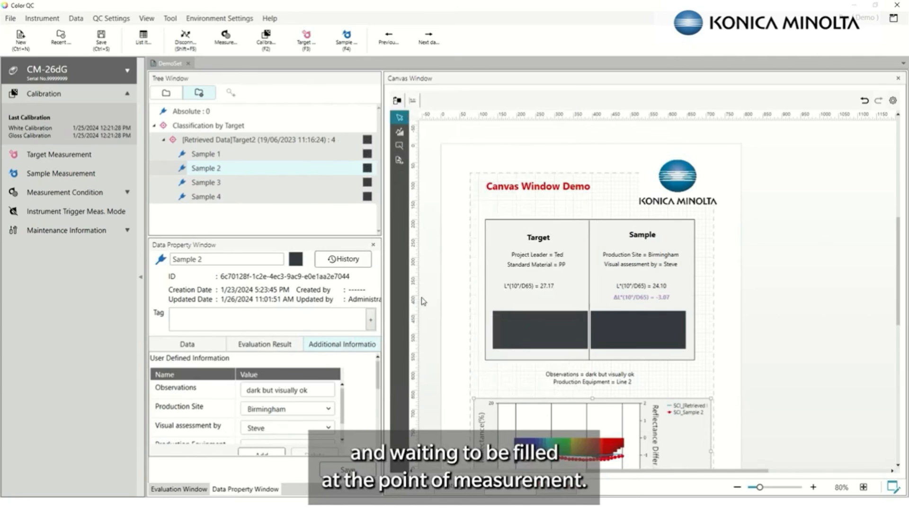
click(58, 174)
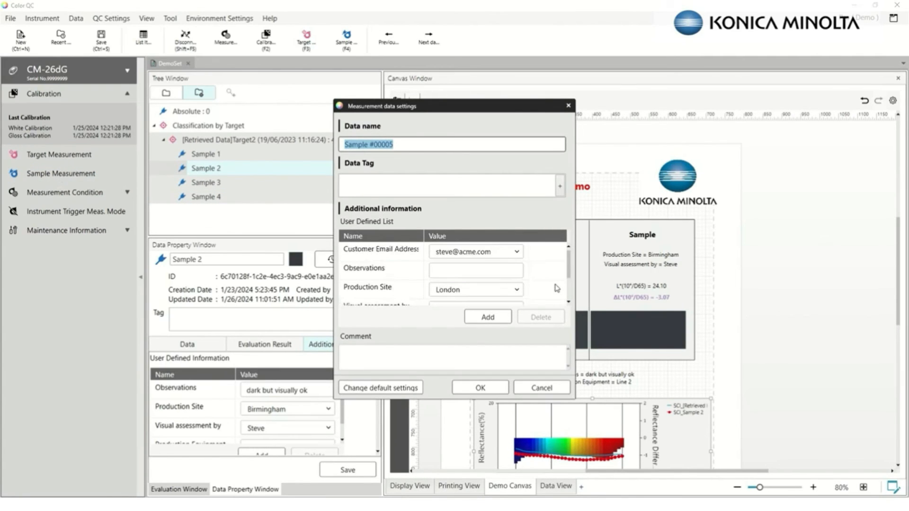
click(514, 252)
click(482, 279)
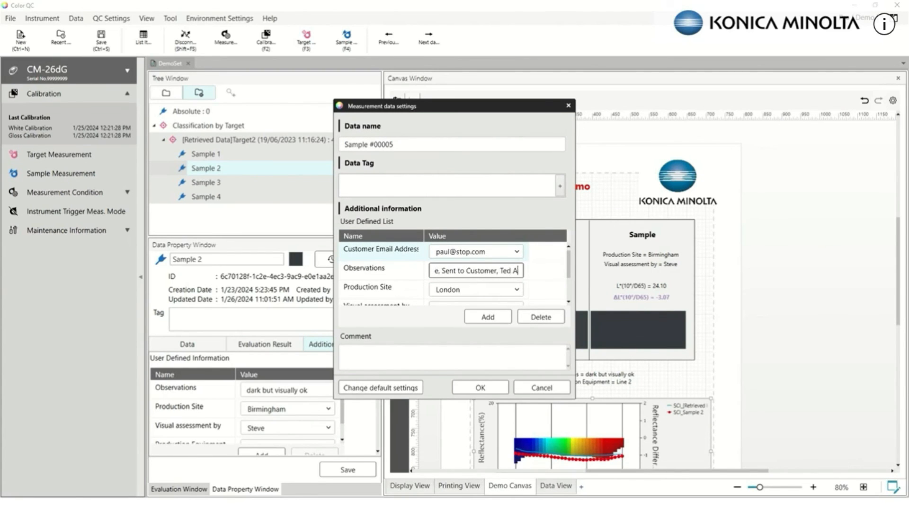
Enter an approved Observations note, Production Site Birmingham, another assessor, and Production Equipment Line 2
text(pproved)
key(Tab)
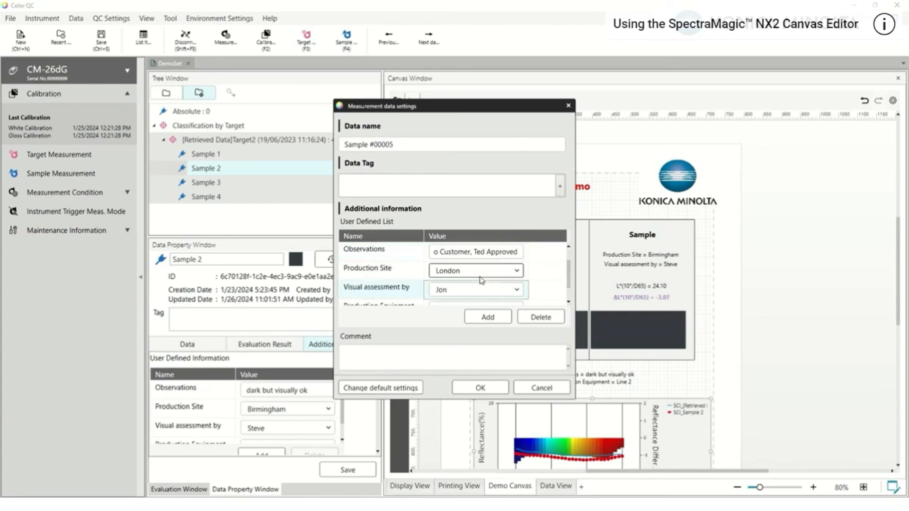
click(480, 277)
click(475, 303)
scroll(544, 279, down, 1)
click(493, 270)
click(488, 300)
click(476, 289)
click(470, 323)
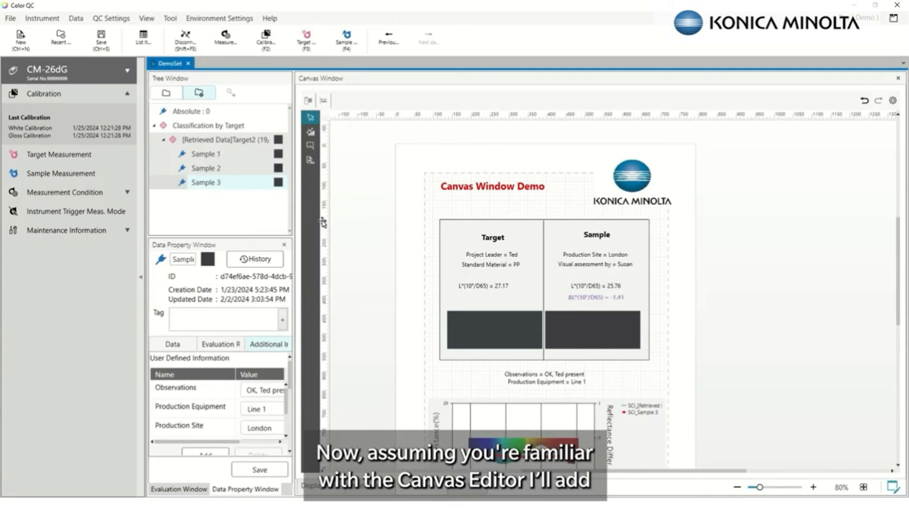
Draw a new data field below the Canvas Window Demo title and open its item settings
click(311, 160)
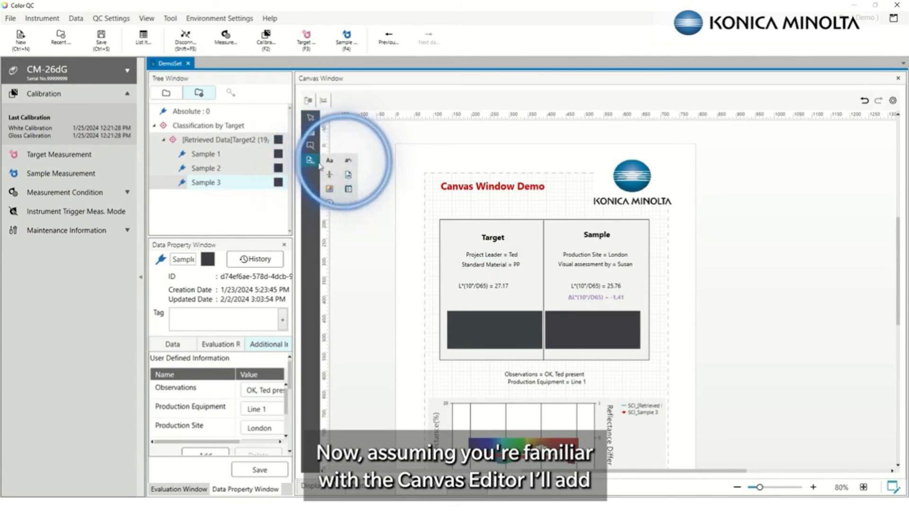
drag(440, 204, 582, 215)
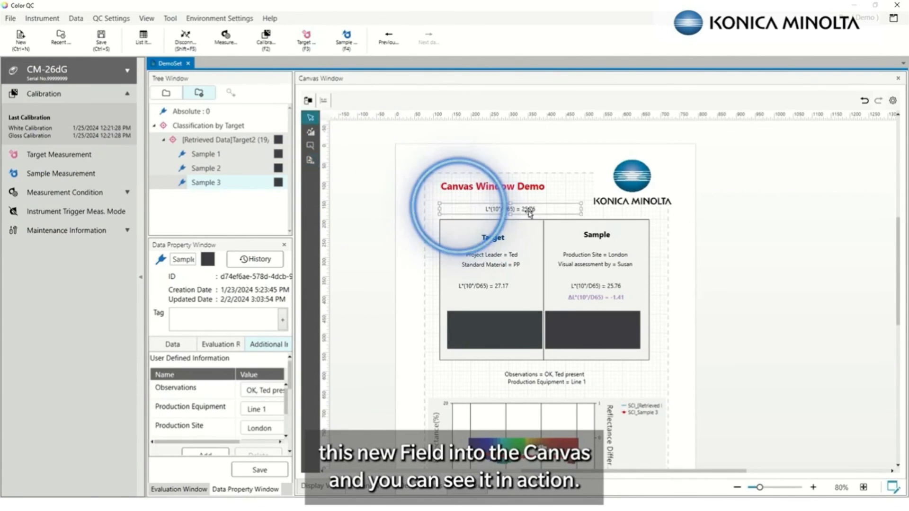
right_click(522, 212)
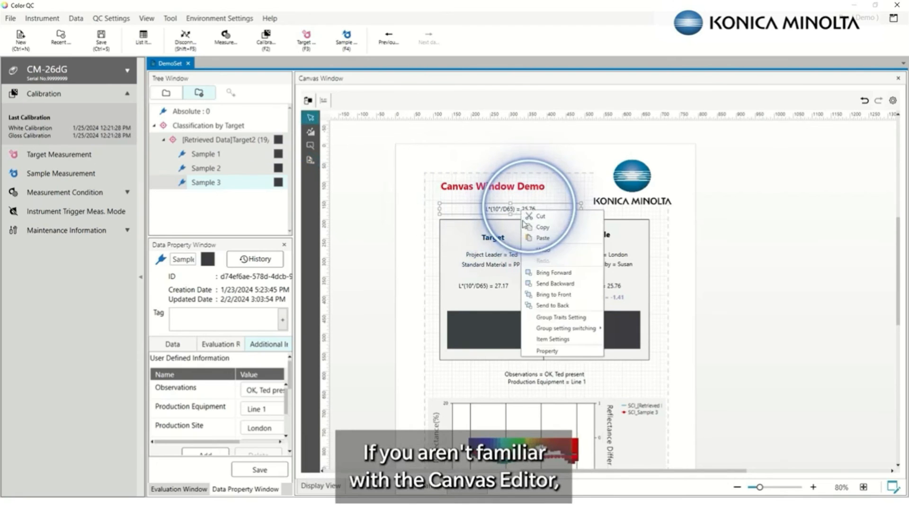
click(534, 338)
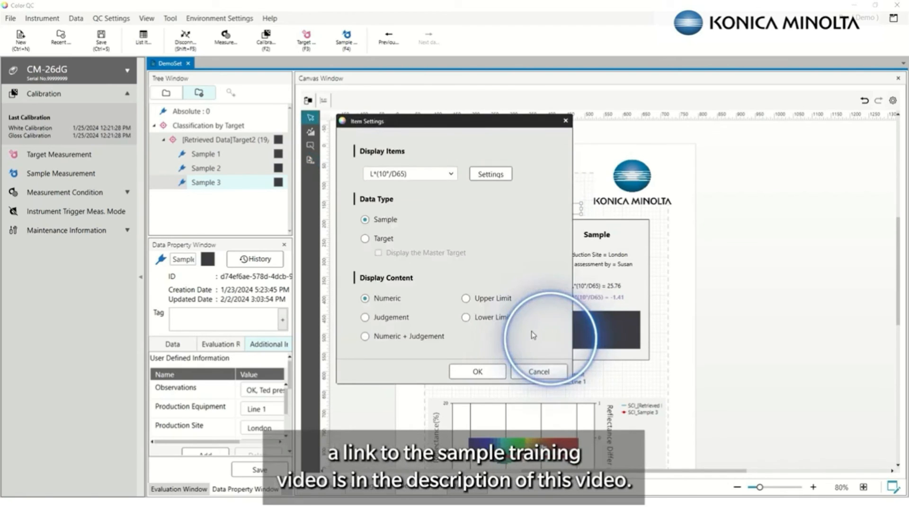
click(489, 174)
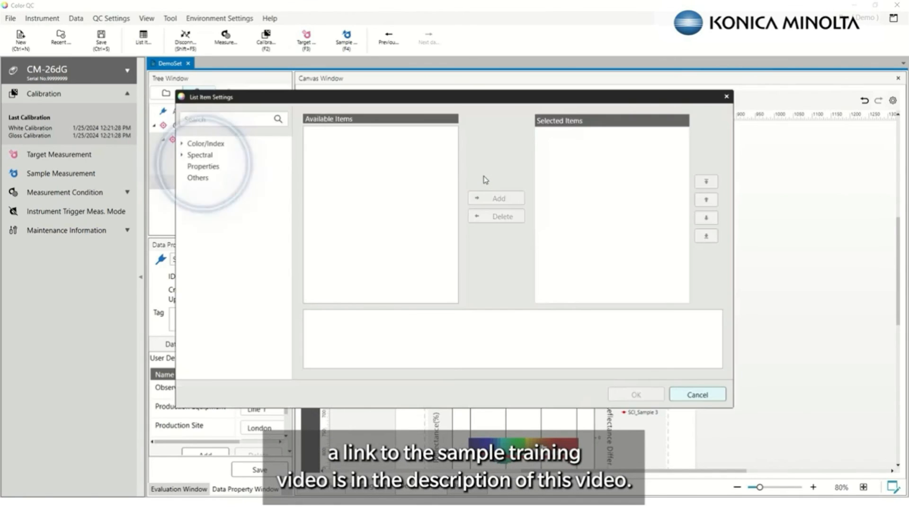
Set the field to display User defined info > Customer Email Address and apply it
click(203, 166)
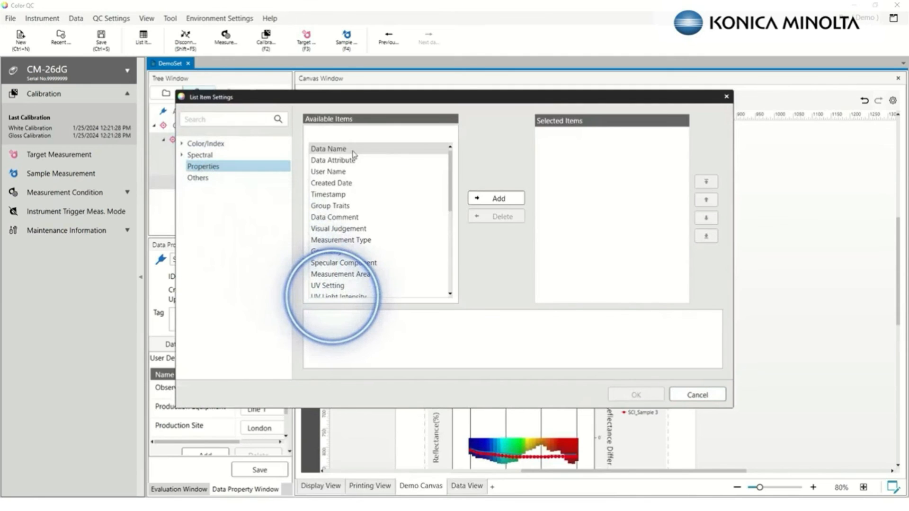
scroll(345, 294, down, 6)
click(344, 293)
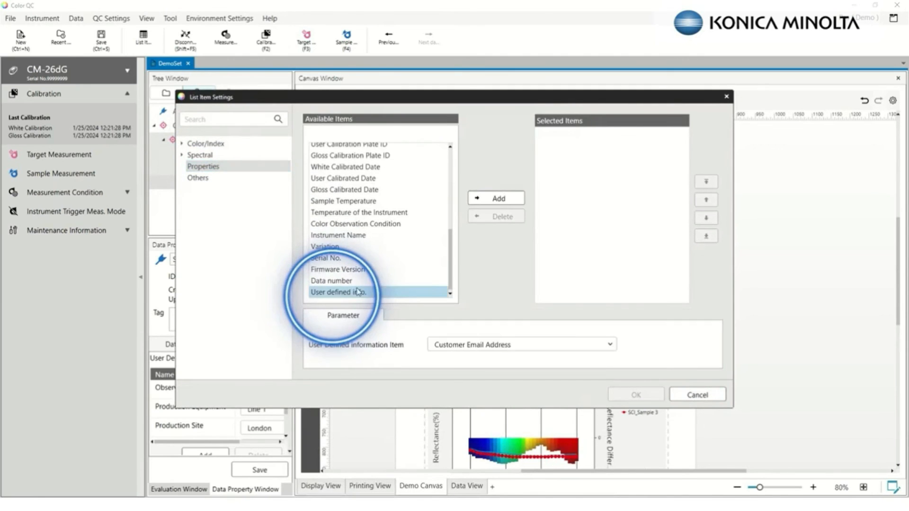
click(474, 345)
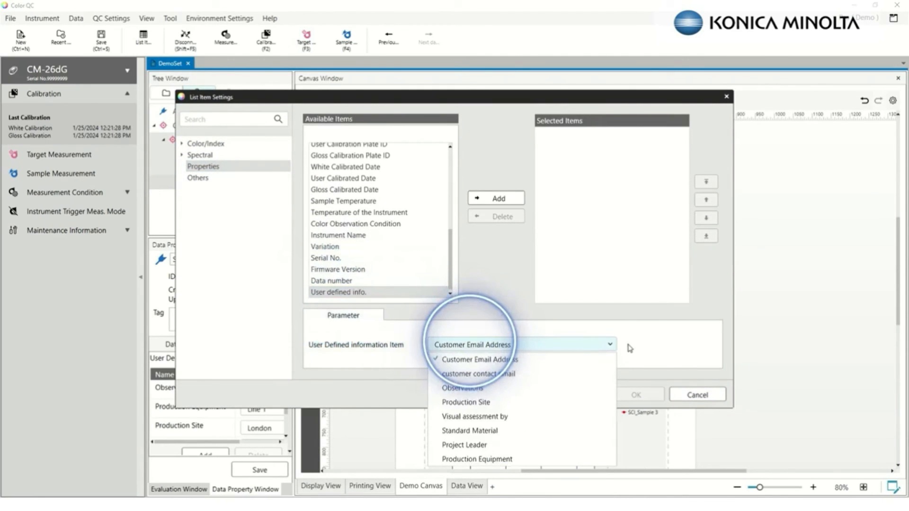
click(521, 359)
click(495, 198)
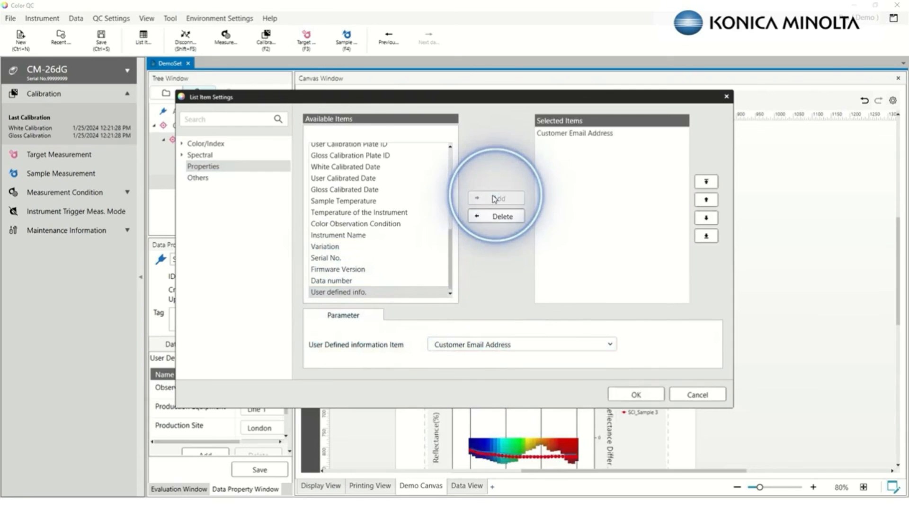
click(636, 394)
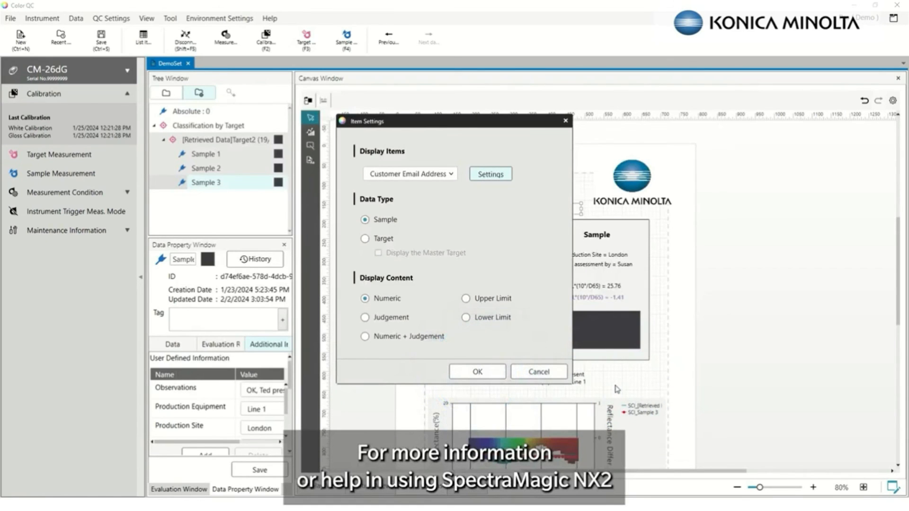
click(476, 374)
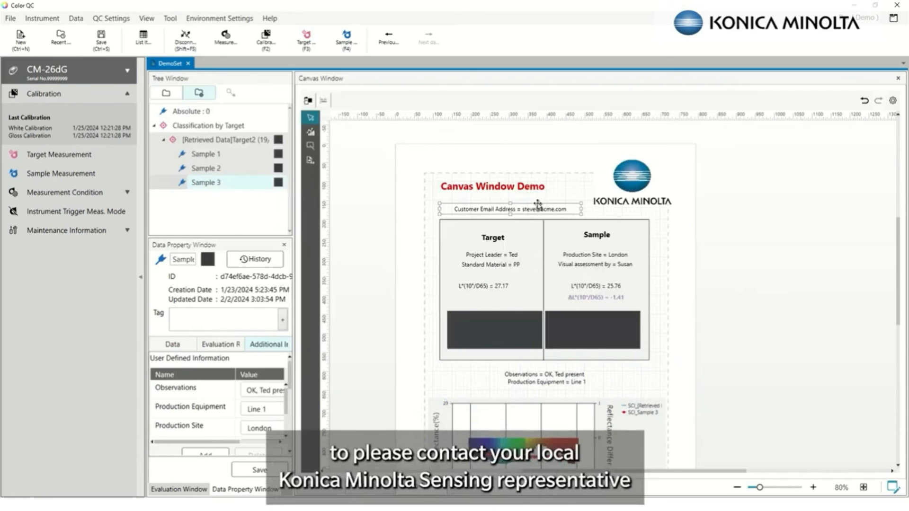
Check the canvas e-mail value for Samples 1, 2 and 3
click(208, 172)
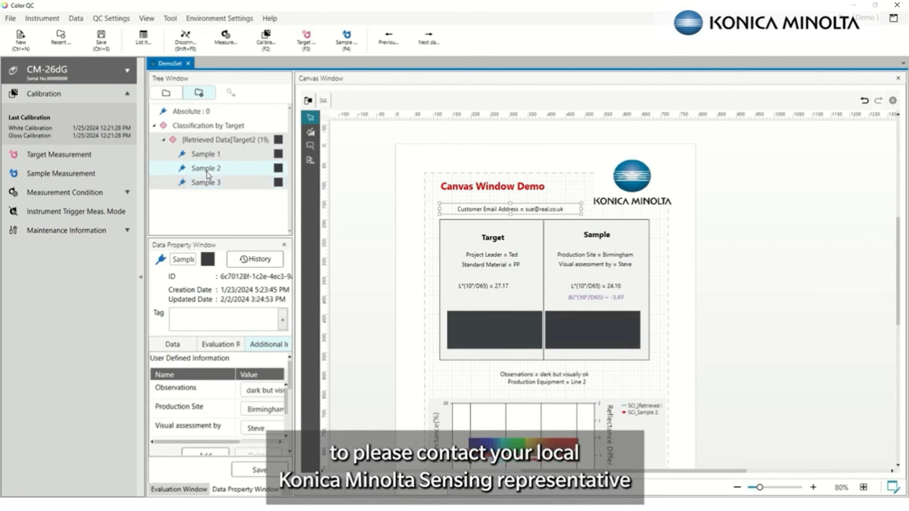
click(205, 158)
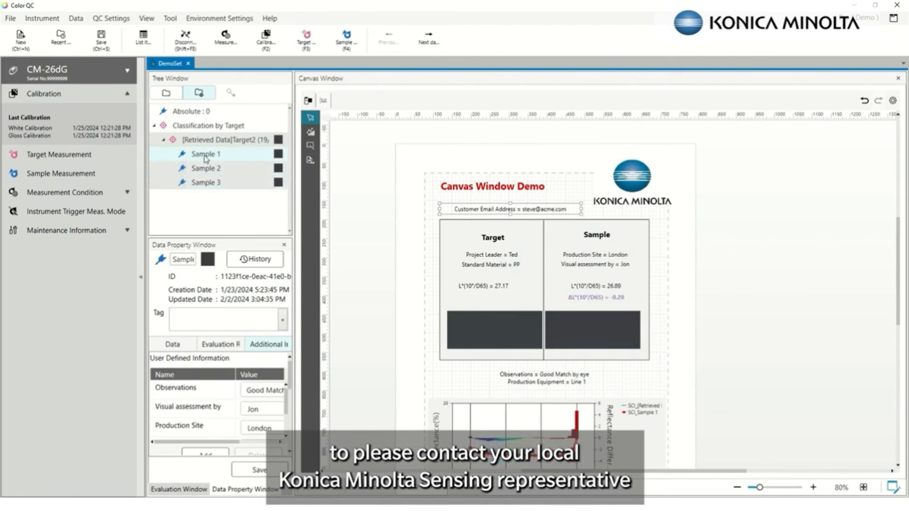
click(205, 185)
click(206, 188)
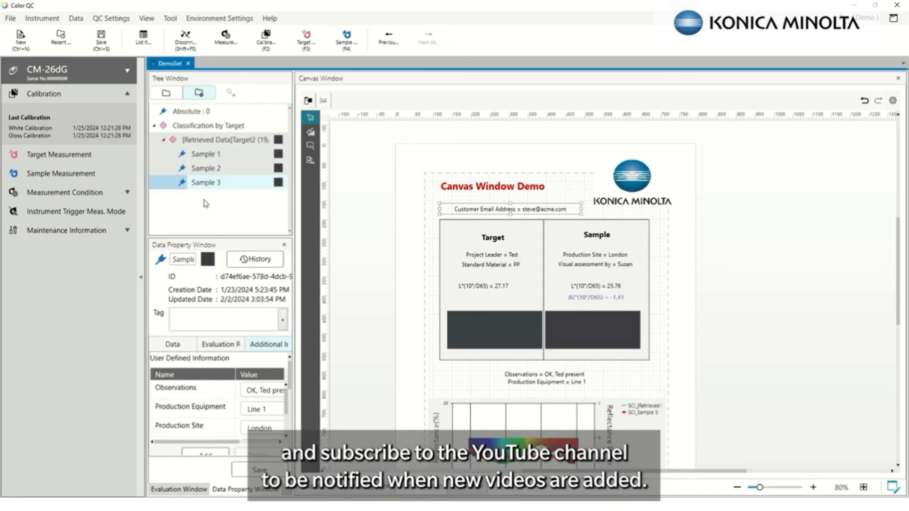